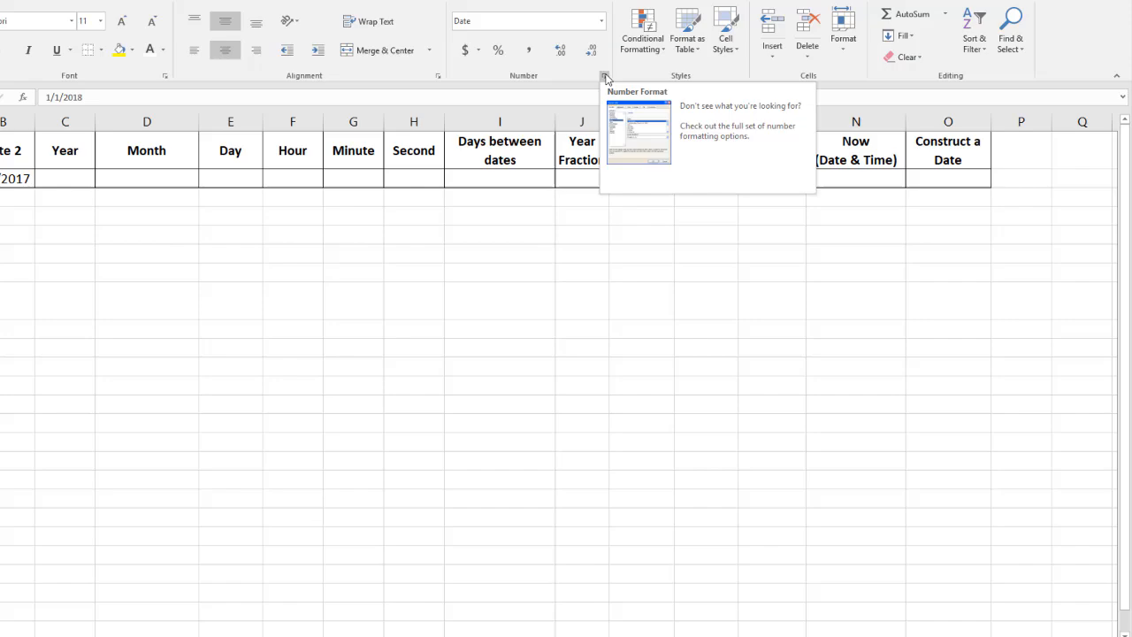
Step: Preview the Date 1 value in cell A2 as a Number in the cell format settings without applying it
left_click(670, 107)
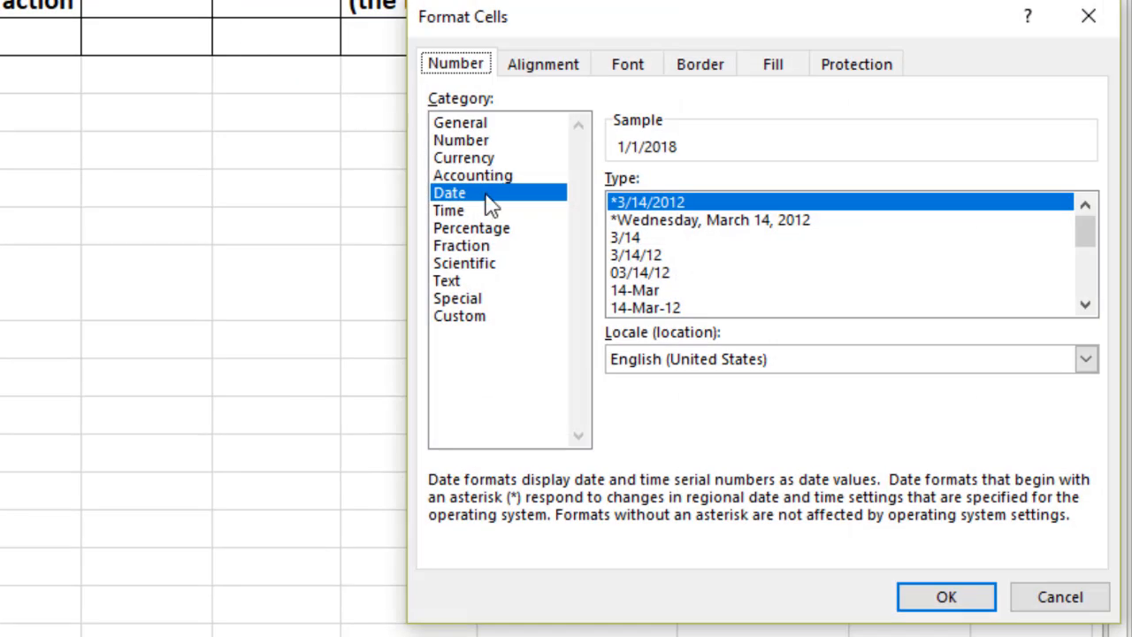
left_click(470, 145)
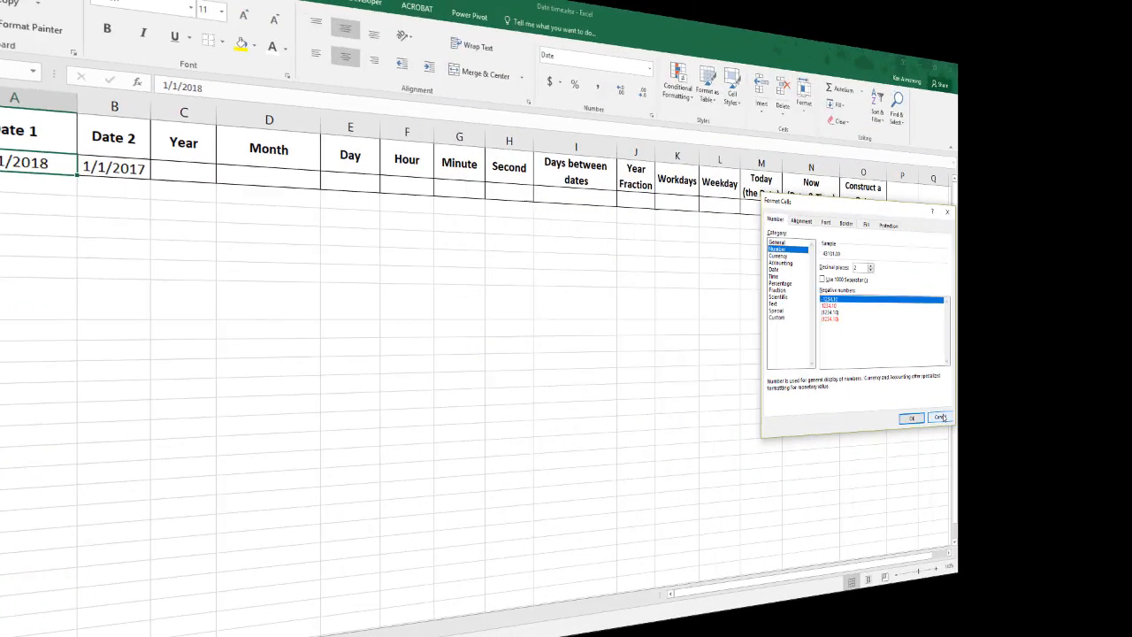
left_click(1074, 600)
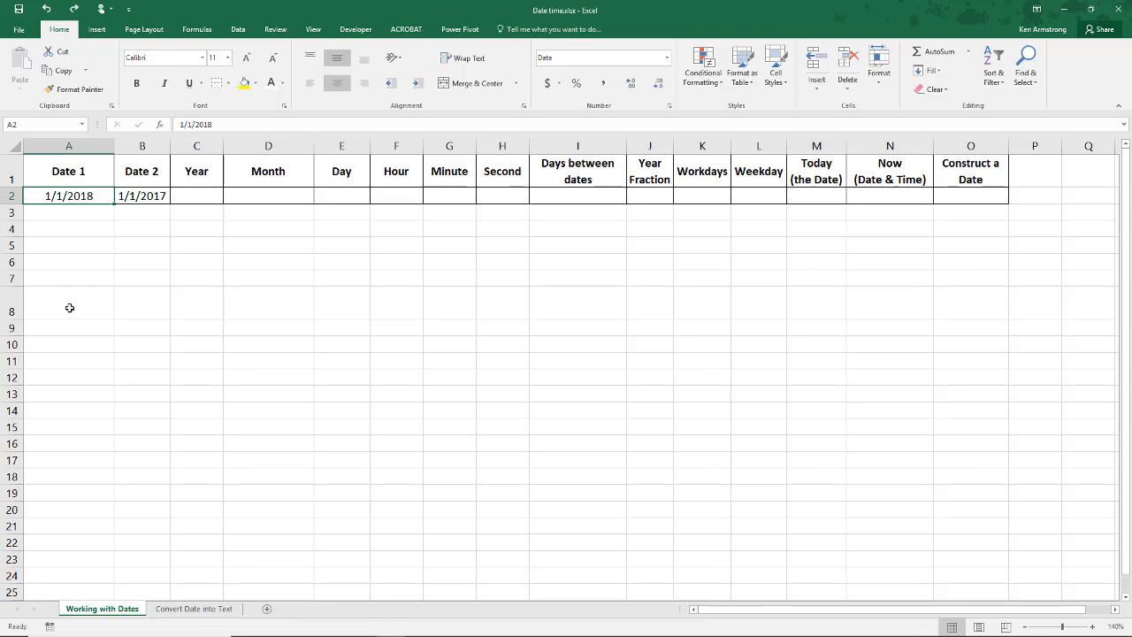
Step: Format the Date 1 value in cell A2 as a Number with two decimal places
key("ctrl+1")
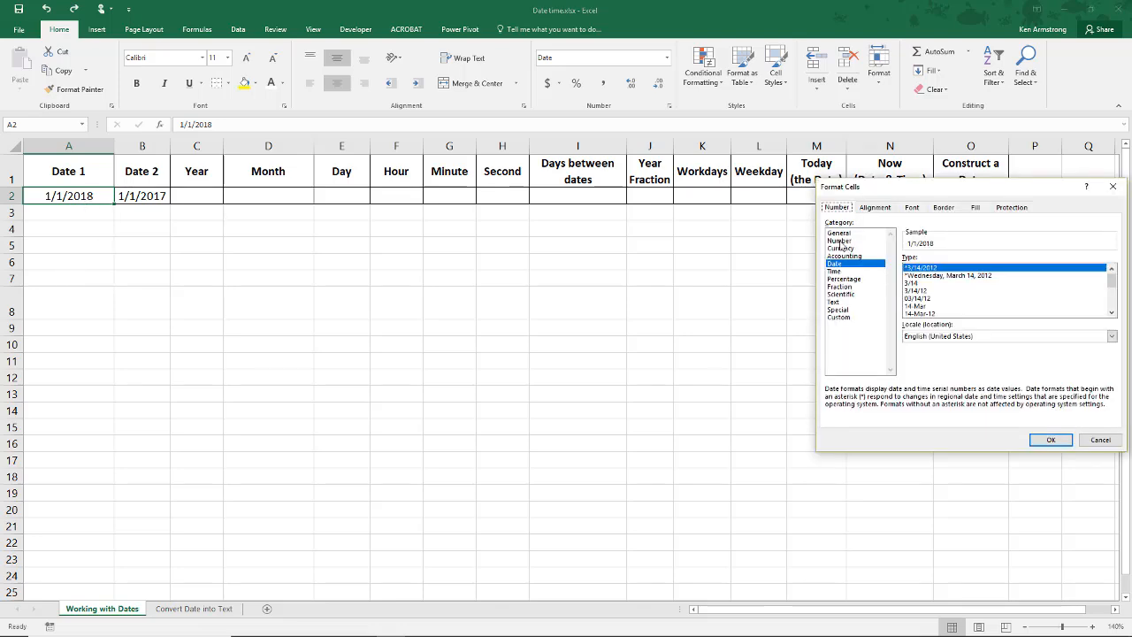
left_click(840, 241)
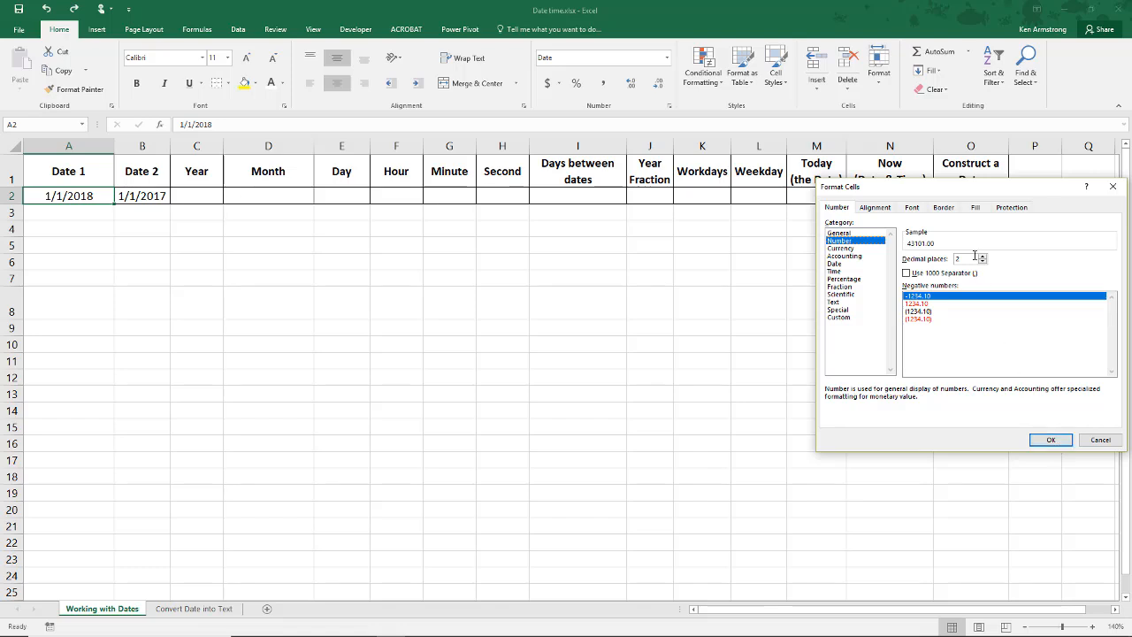
left_click(1050, 441)
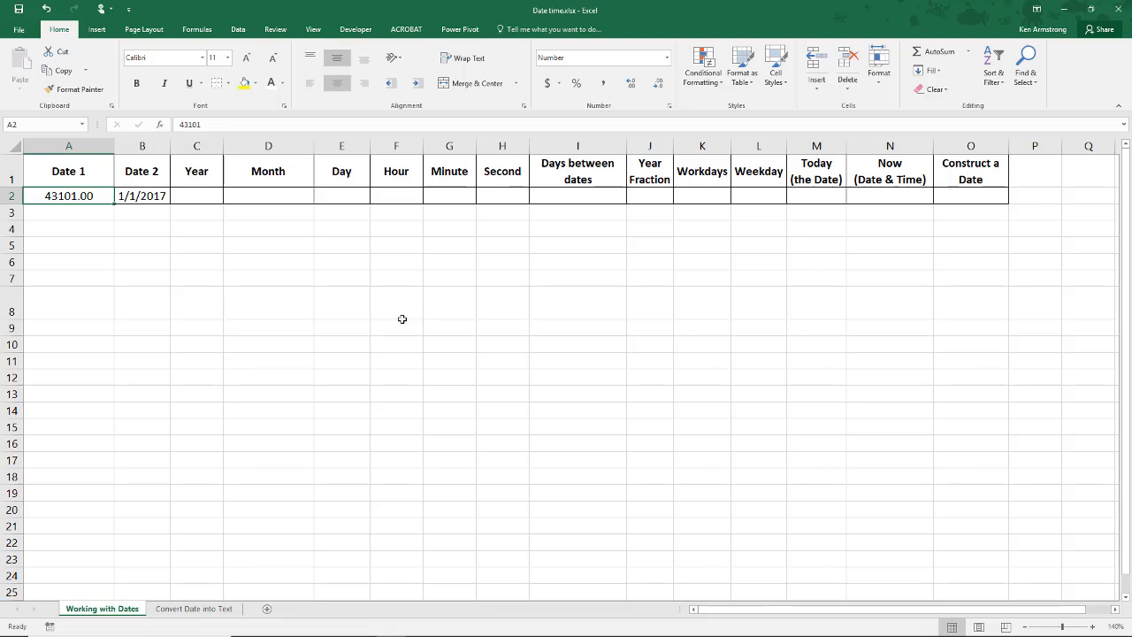
Step: Enter 5 in cell A2 and apply the Short Date format, undoing and redoing the format to compare
type("5")
key("ctrl+Return")
left_click(667, 57)
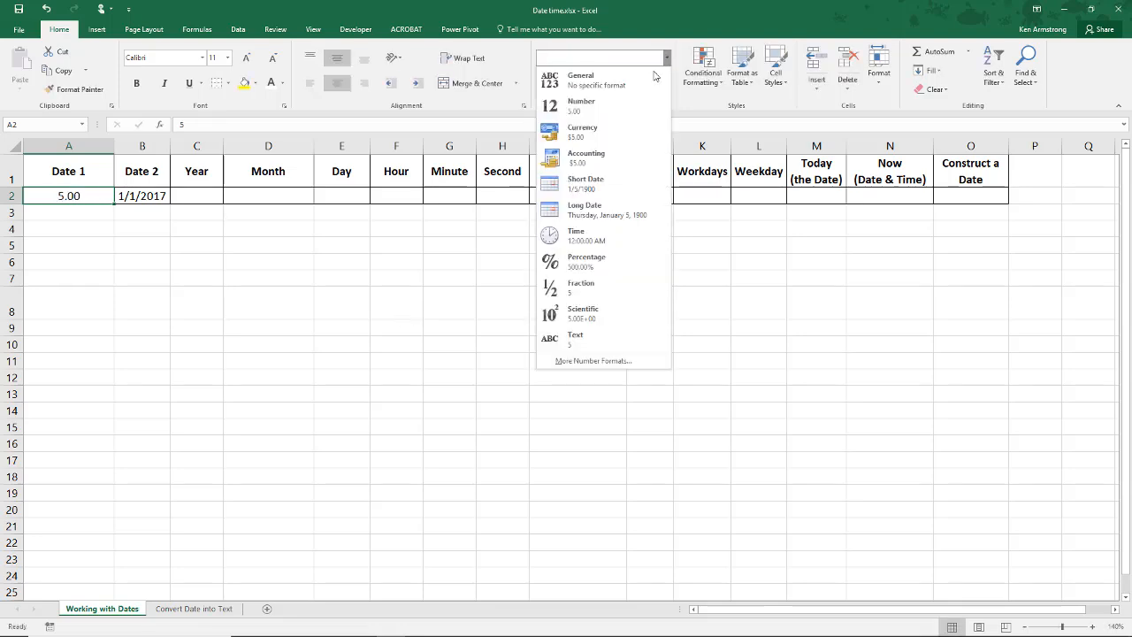
left_click(598, 181)
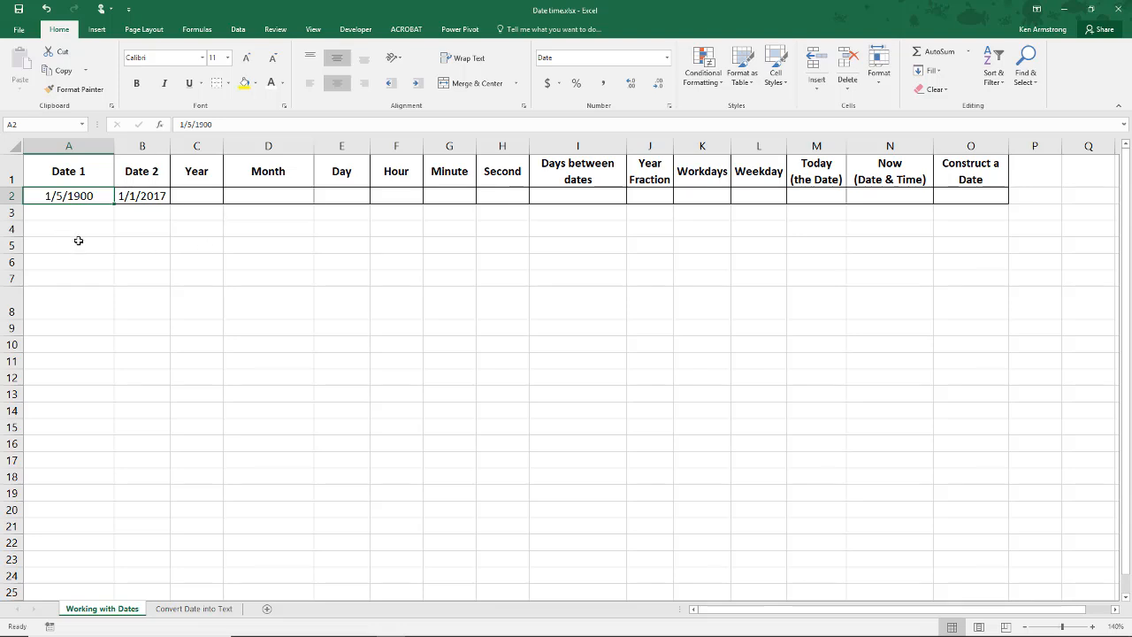
key("ctrl+z")
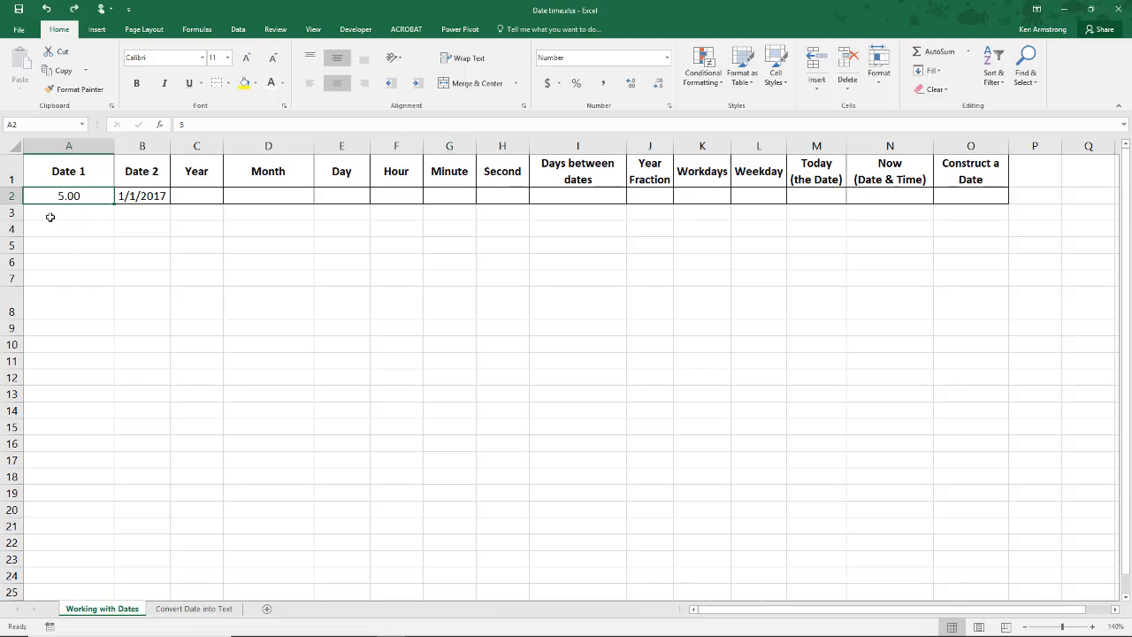
key("ctrl+y")
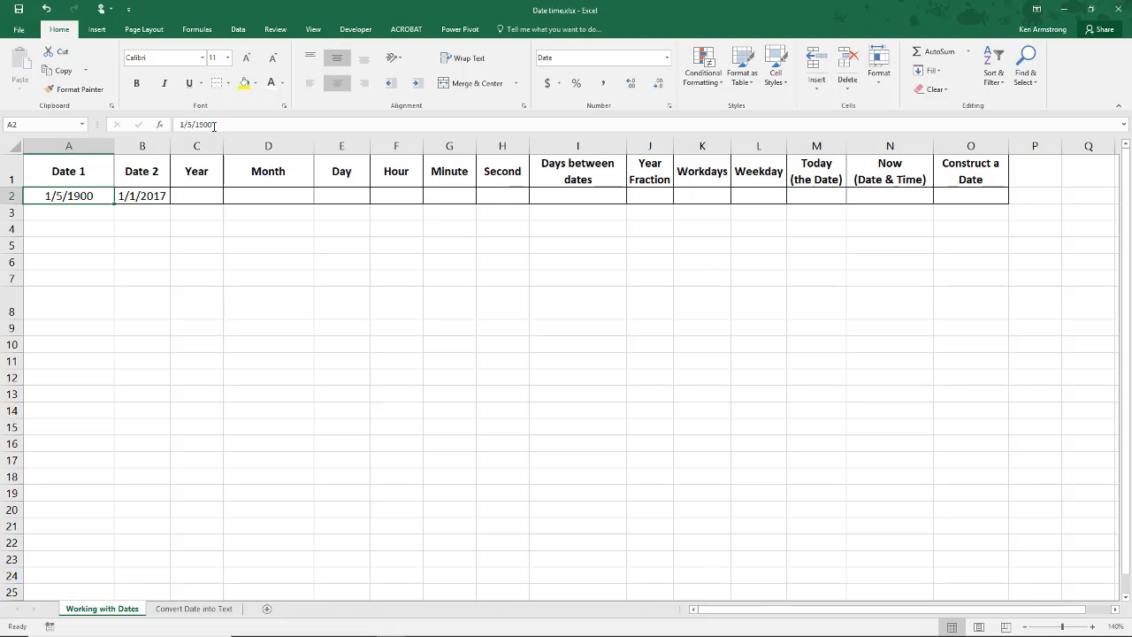
Step: Set the date in cell A2 to 1/1/2018
left_click_drag(213, 126, 183, 125)
type("1/1/2018")
key("ctrl+Return")
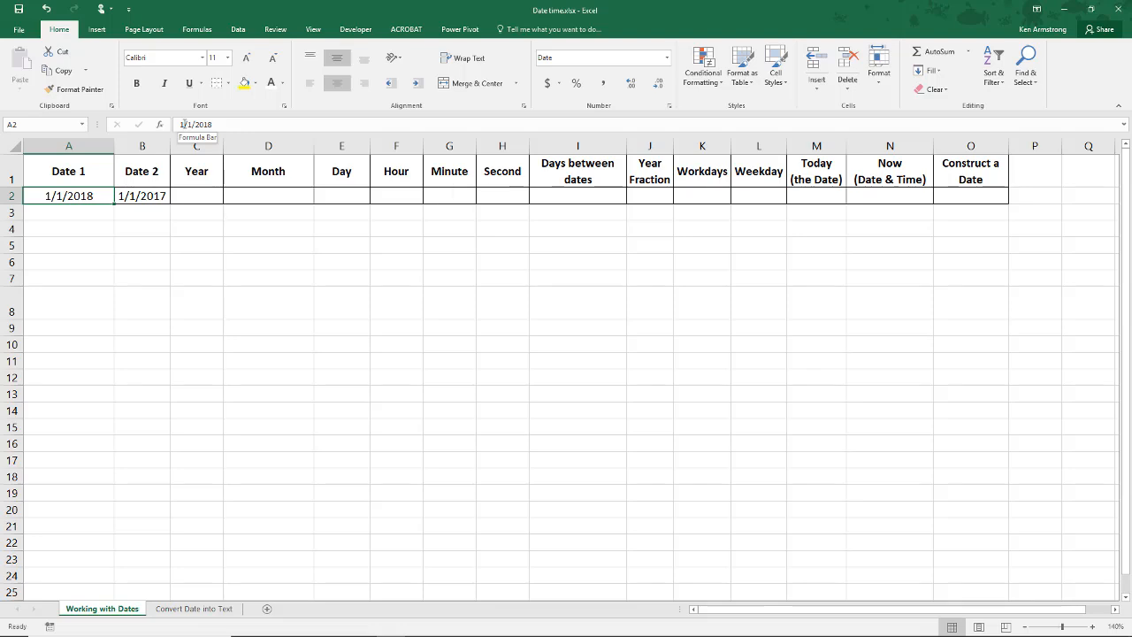
Step: Extract the year of Date 1 in cell C2 with the formula =YEAR(A2)
key("Right")
key("Right")
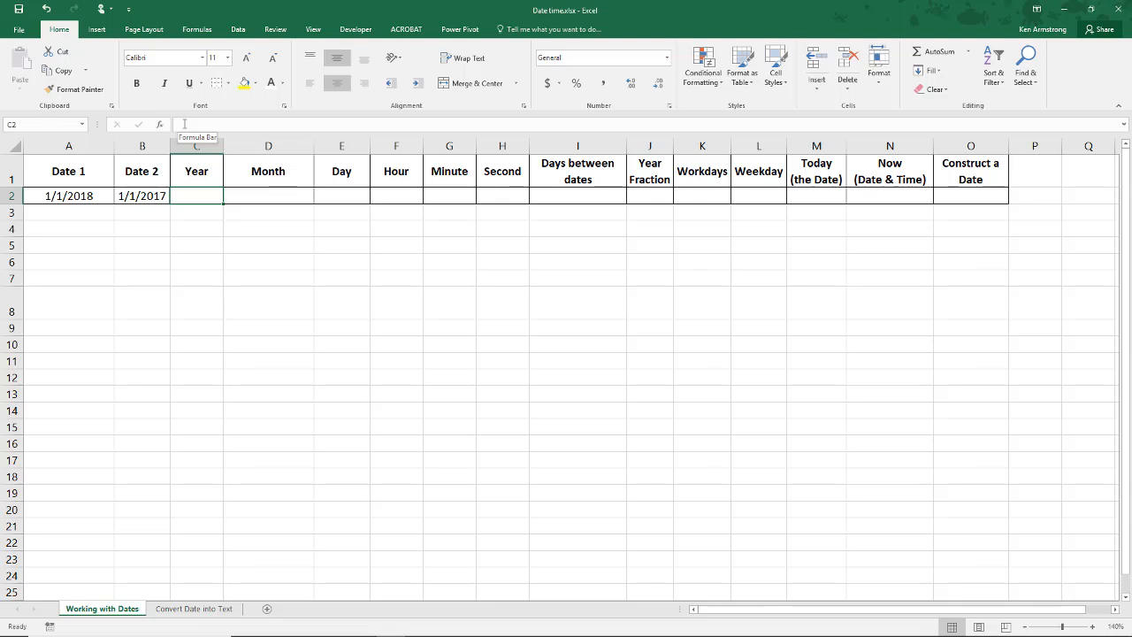
type("=yea")
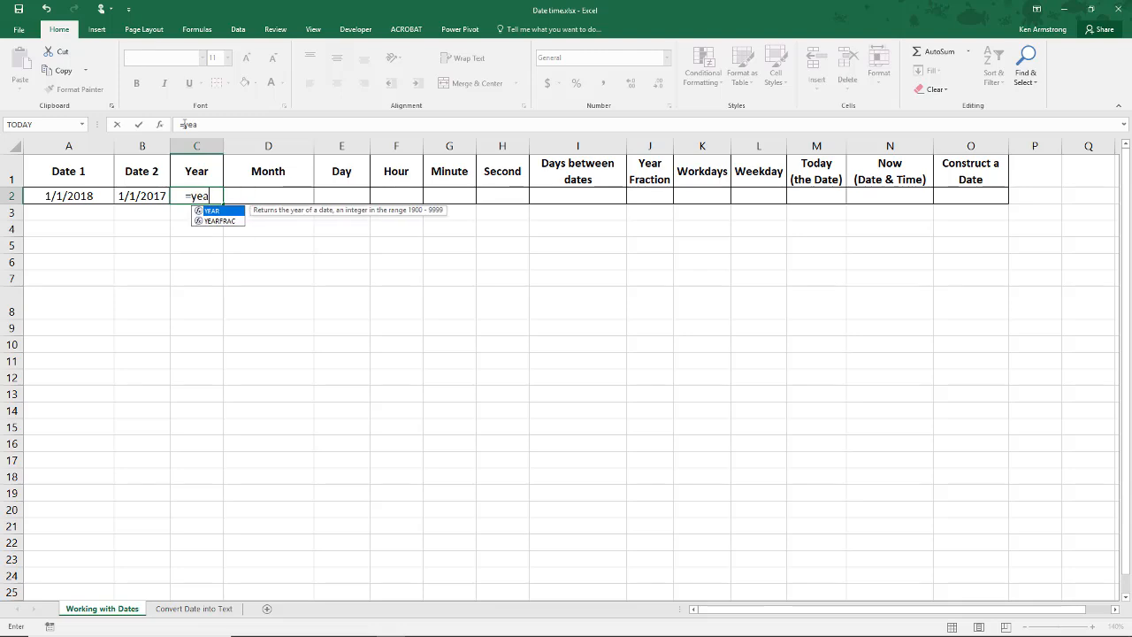
key("Tab")
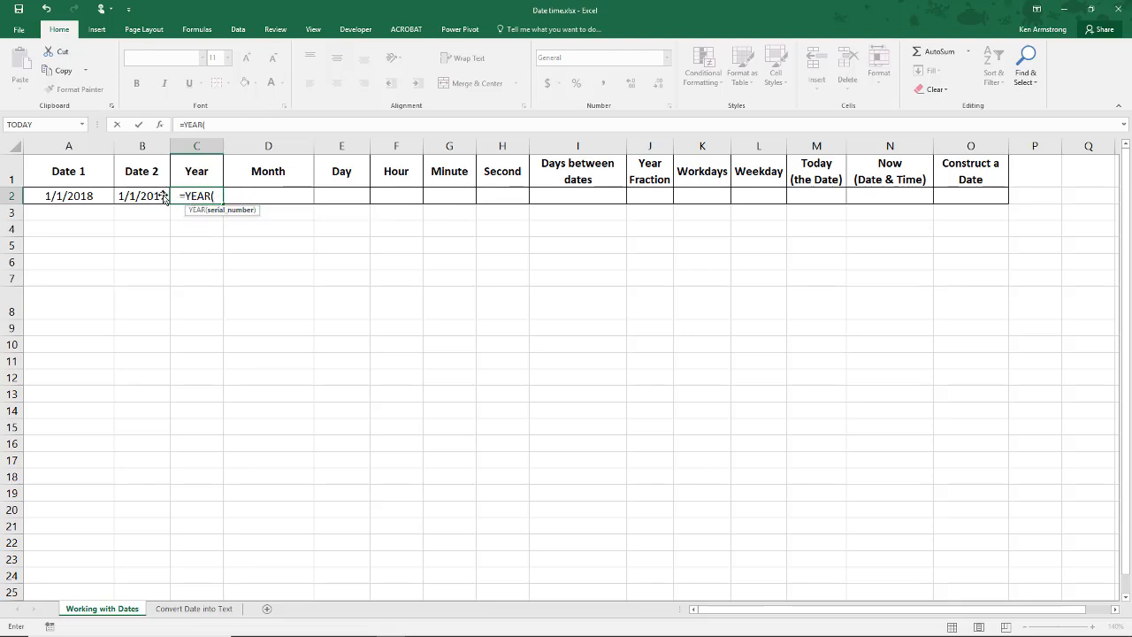
left_click(51, 192)
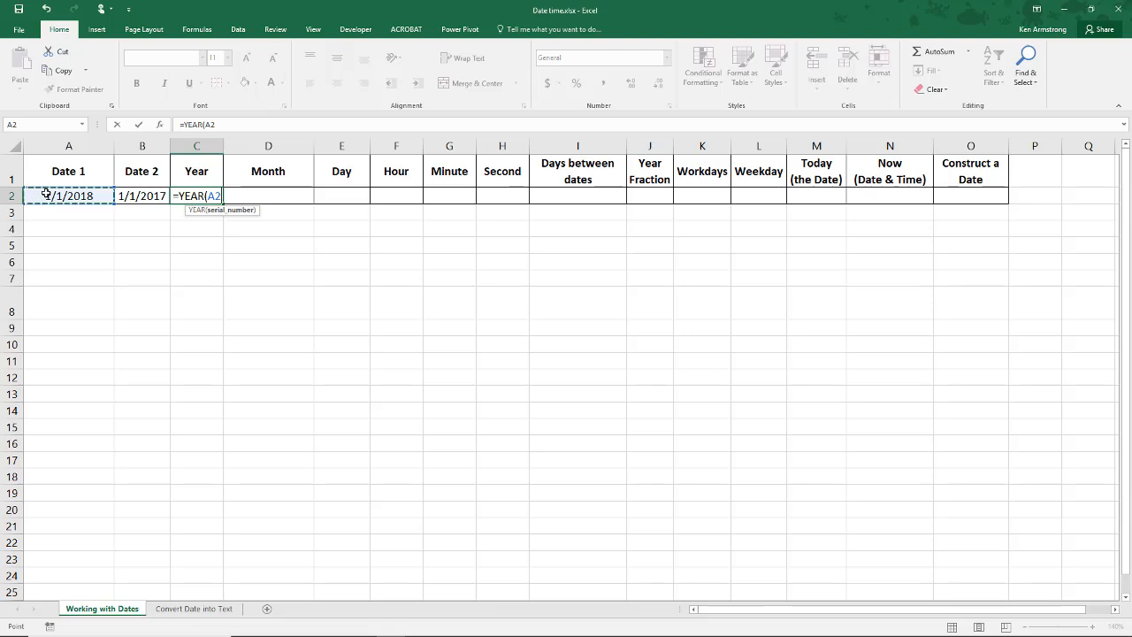
type(")")
key("Return")
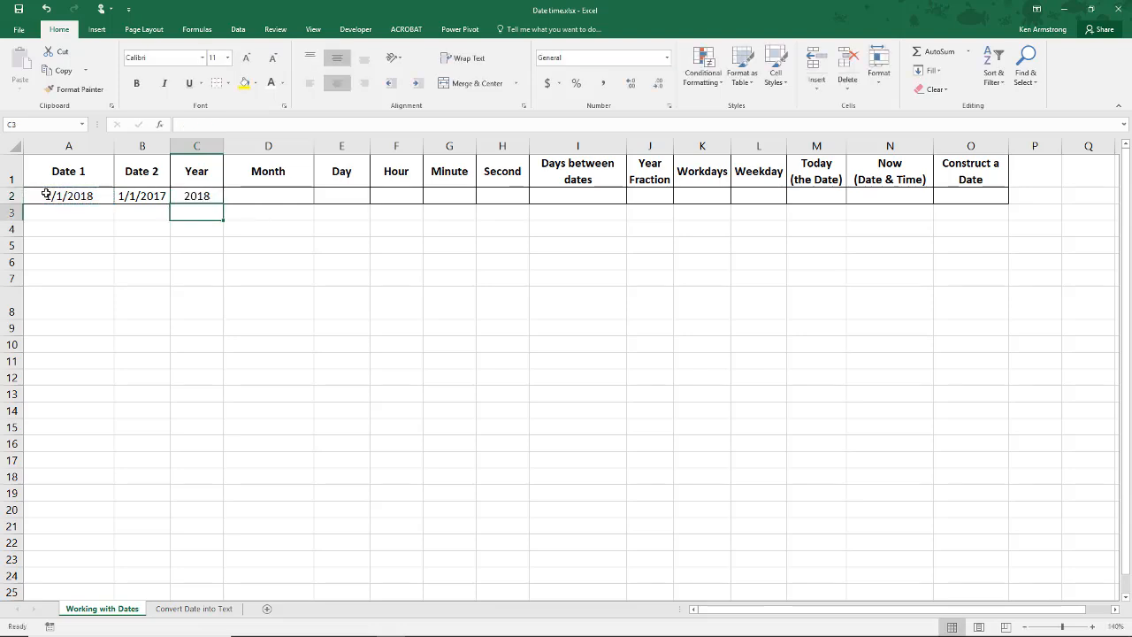
Step: Extract the month of Date 1 in cell D2 with the formula =MONTH(A2)
key("Up")
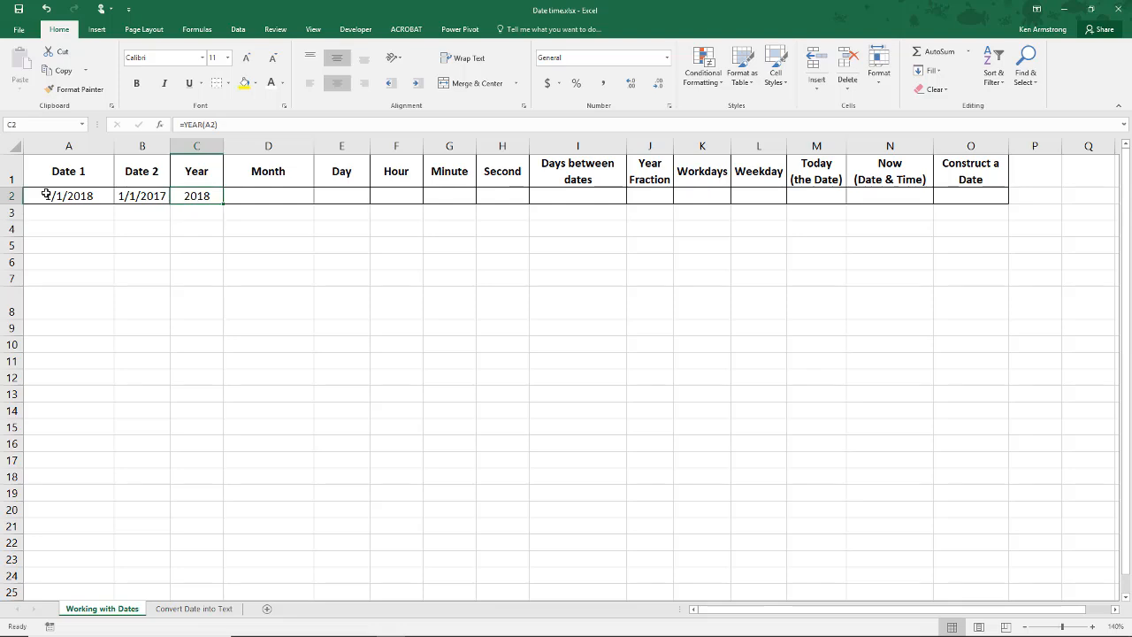
key("Right")
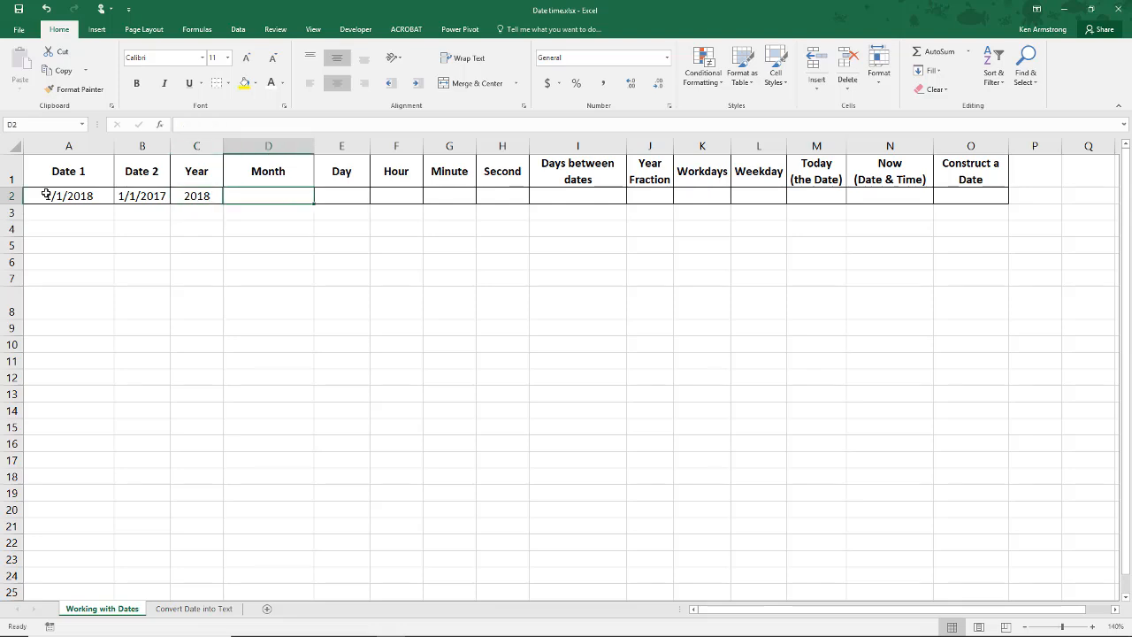
type("=mo")
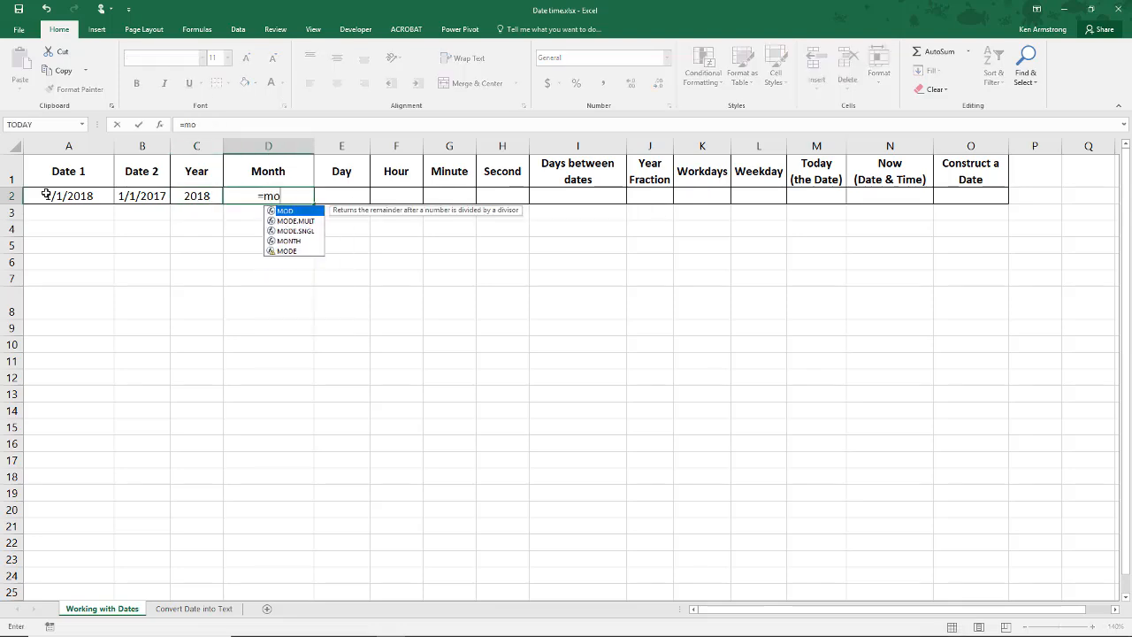
key("Tab")
left_click(80, 195)
type(")")
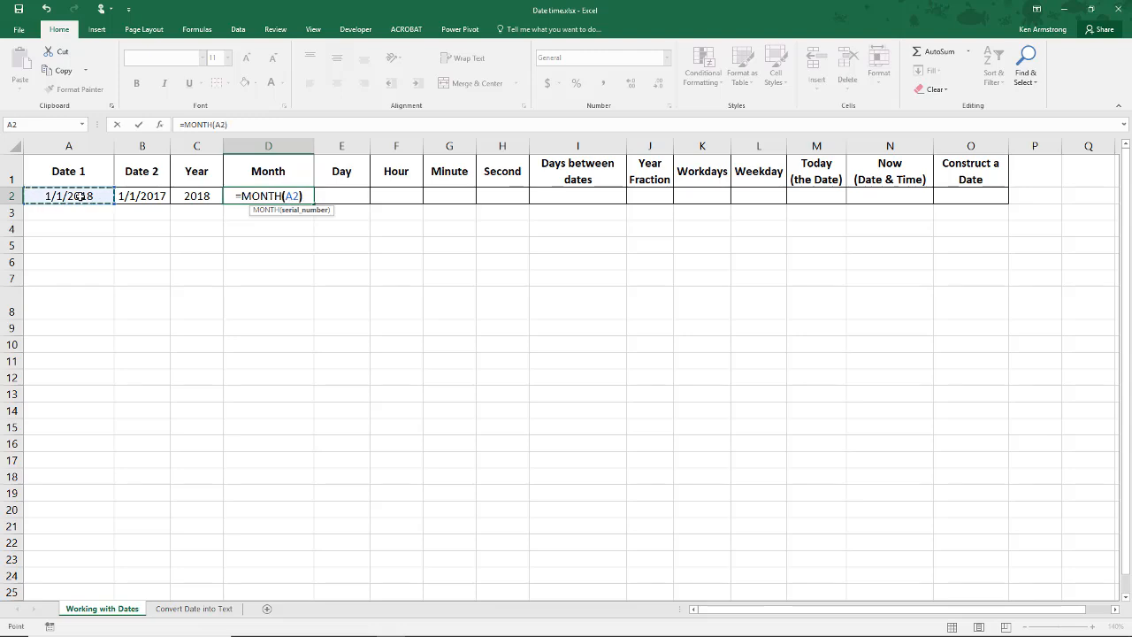
key("Tab")
Step: Extract the day of Date 1 in cell E2 with the formula =DAY(A2)
type("=da")
key("Tab")
left_click(36, 195)
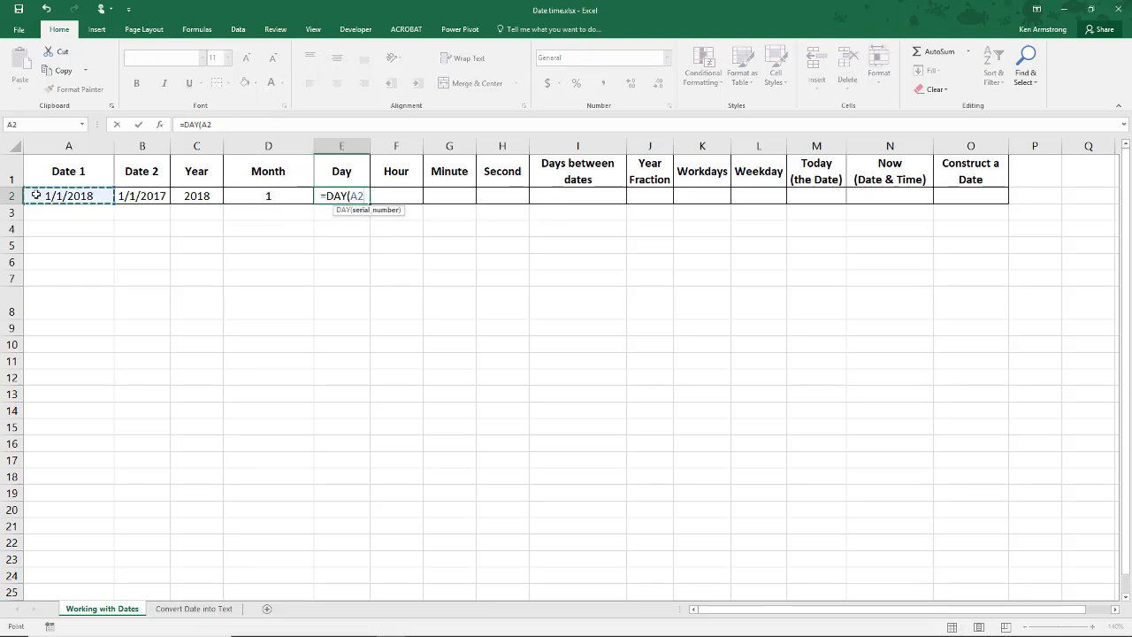
type(")")
key("Tab")
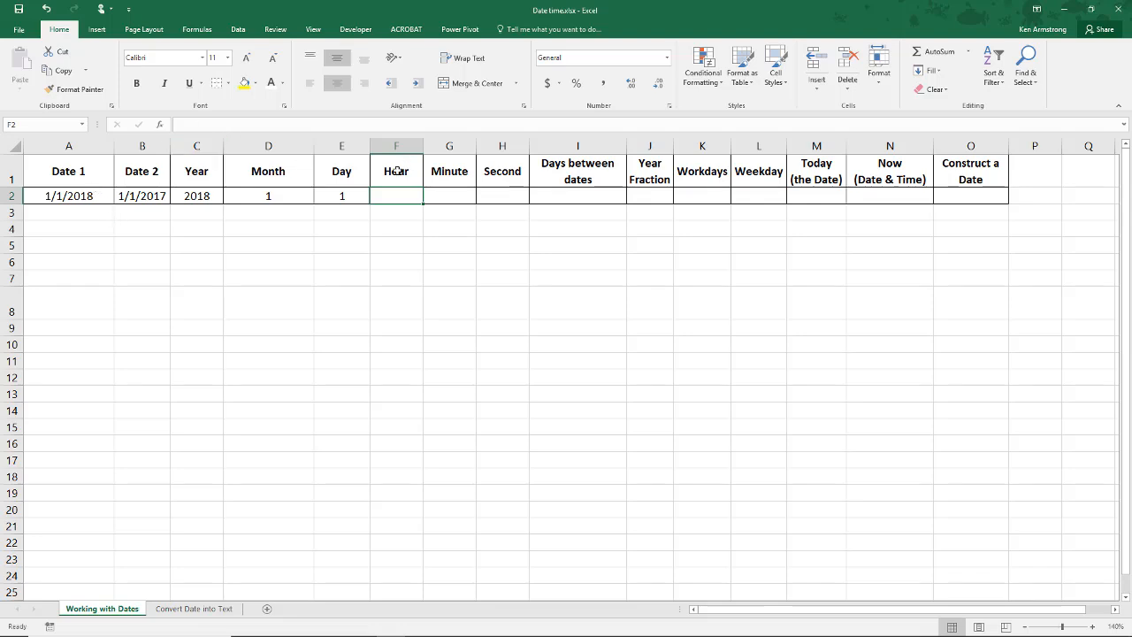
Step: Extract the hour of Date 1 in cell F2 with the HOUR function referencing A2
type("=hour")
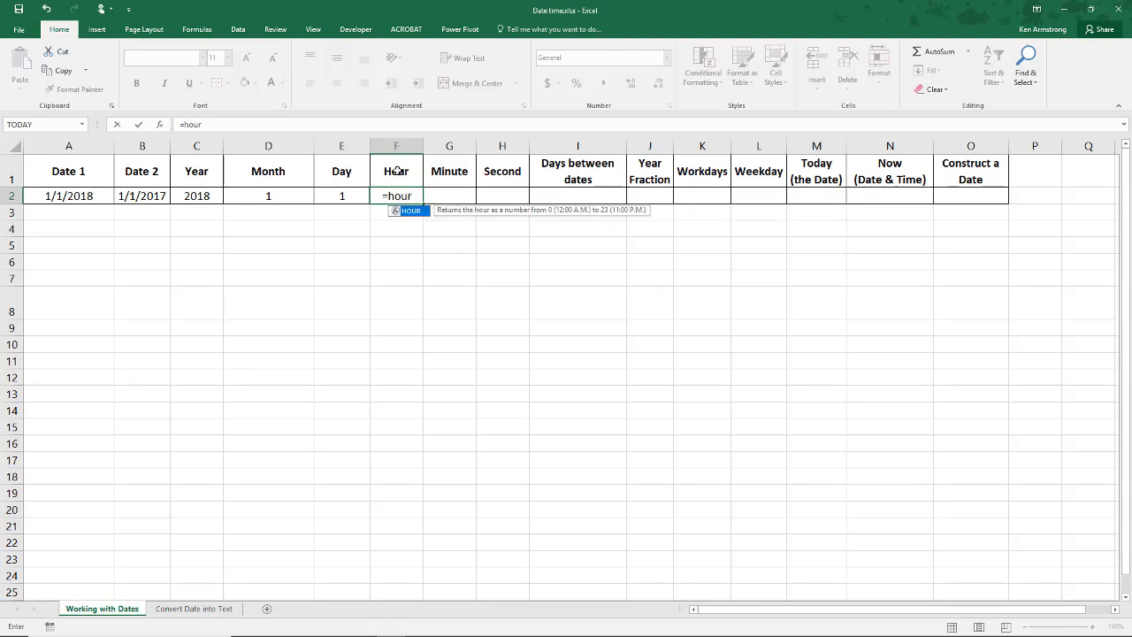
key("Tab")
left_click(65, 196)
key("Return")
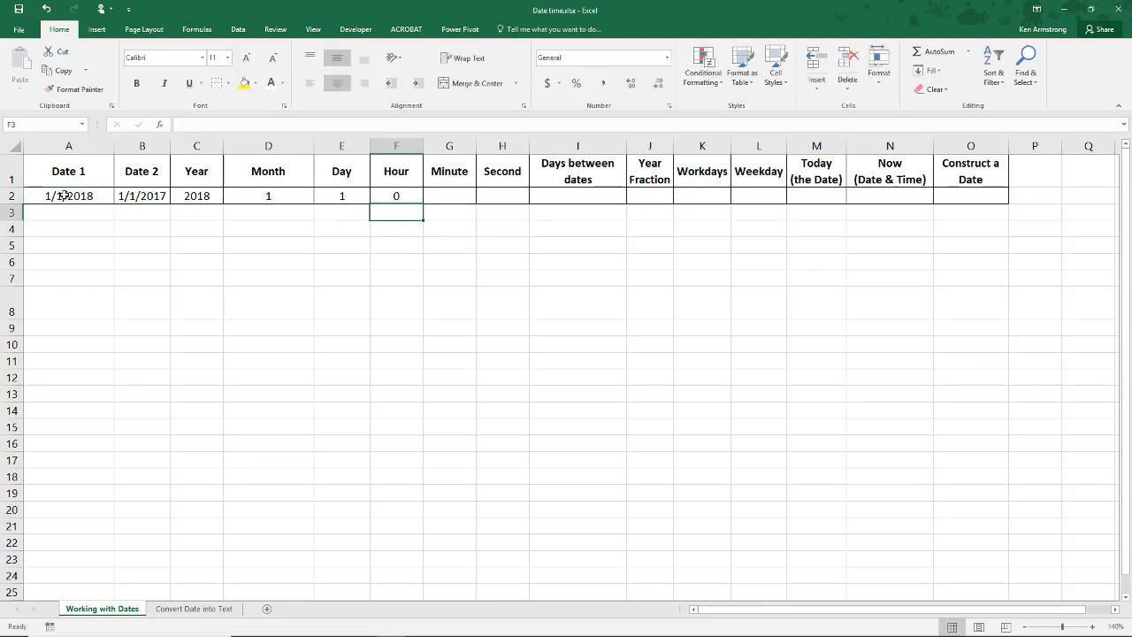
Step: Extract the minute of Date 1 in cell G2 with the formula =MINUTE(A2)
key("Up")
key("Right")
type("=minute(")
left_click(66, 195)
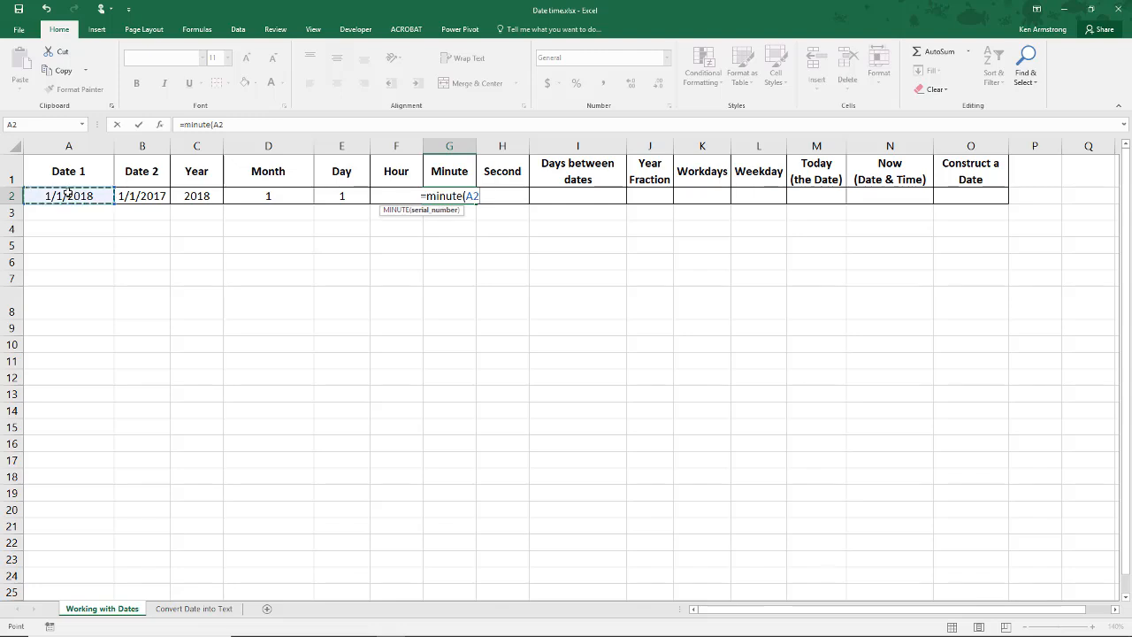
type(")")
key("Return")
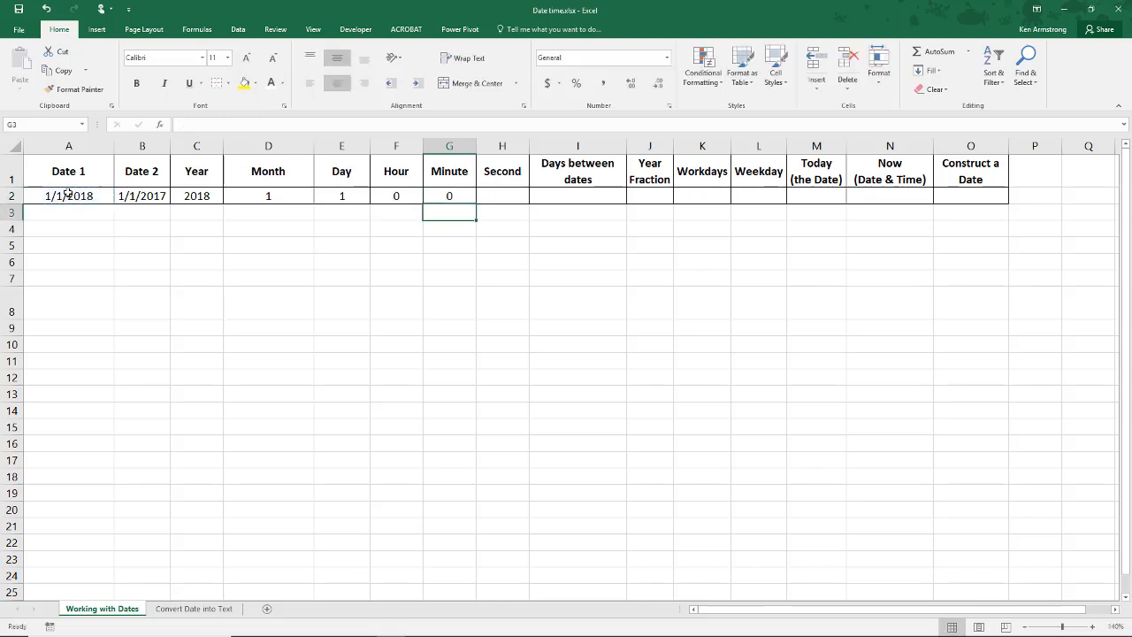
Step: Extract the second of Date 1 in cell H2 with the SECOND function referencing A2
key("Up")
key("Right")
type("=")
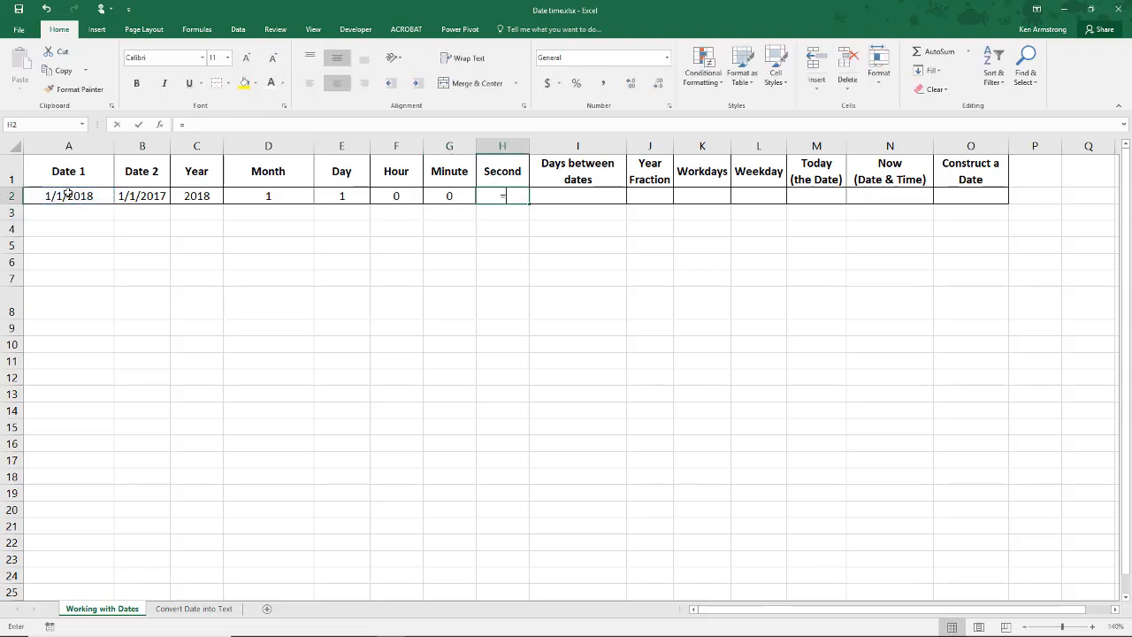
type("sec")
key("Tab")
left_click(64, 193)
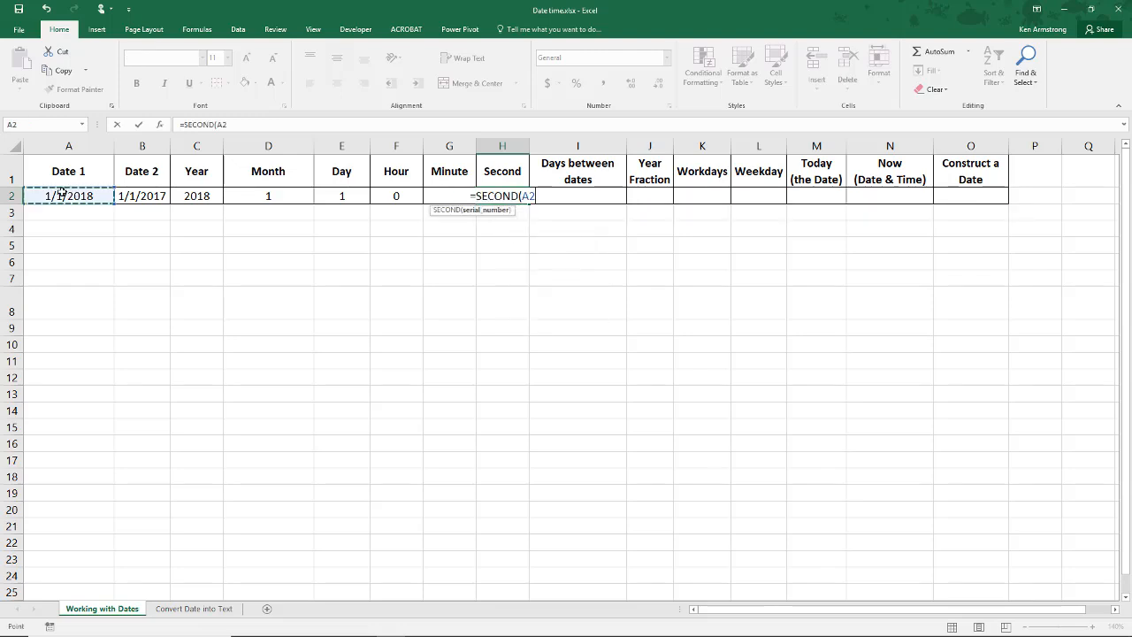
key("Return")
Step: Review the row 2 formulas cell by cell from the Second column back to the Year column
key("Up")
key("Left")
key("Left")
key("Left")
key("Left")
key("Left")
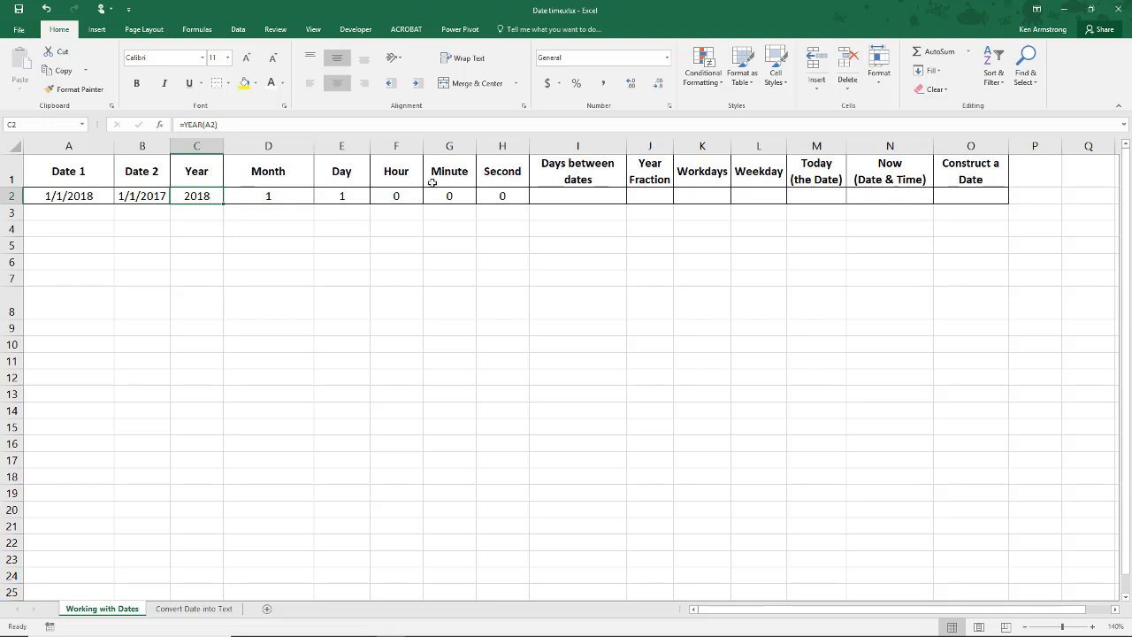
Step: Format cell A2 to show both date and time using the 3/14/12 1:30 PM date type
left_click(94, 200)
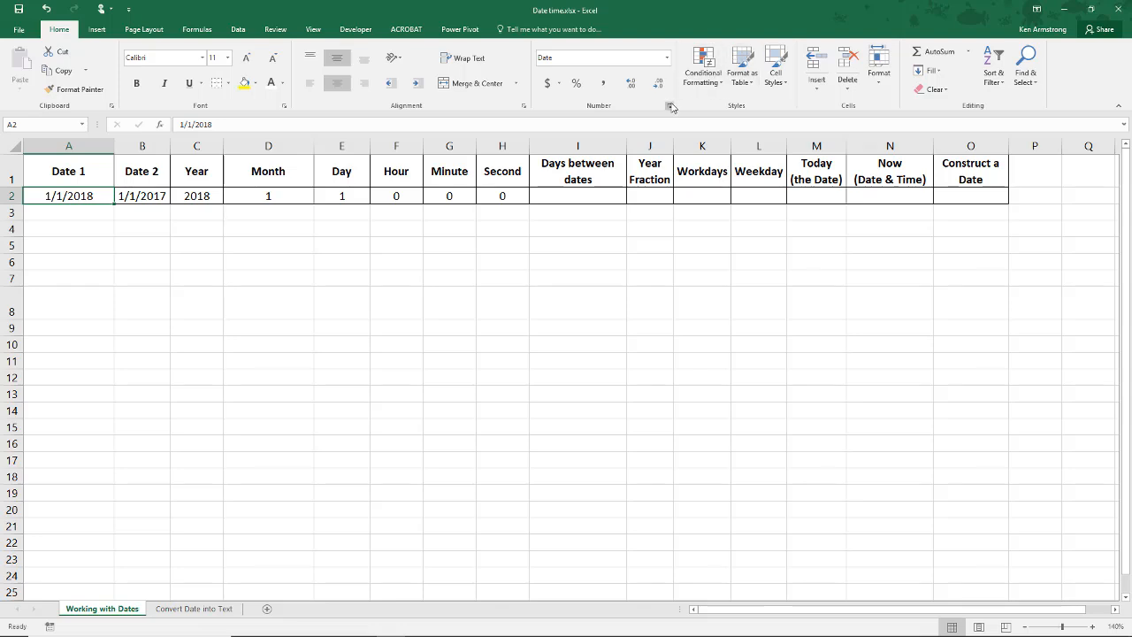
left_click(670, 106)
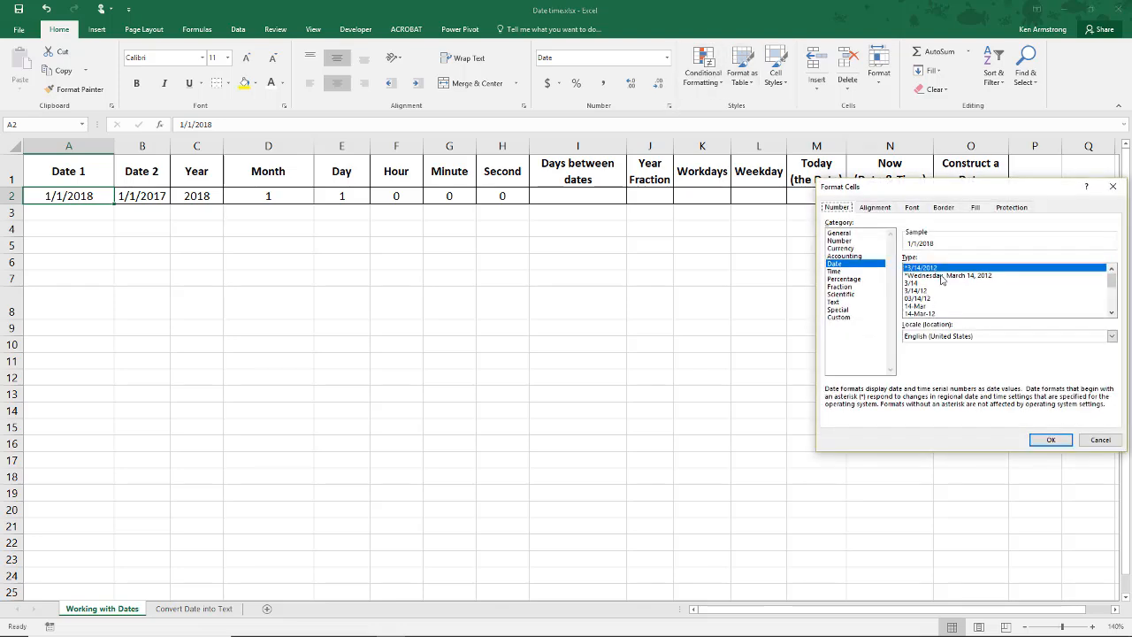
scroll(945, 311, "down", 3)
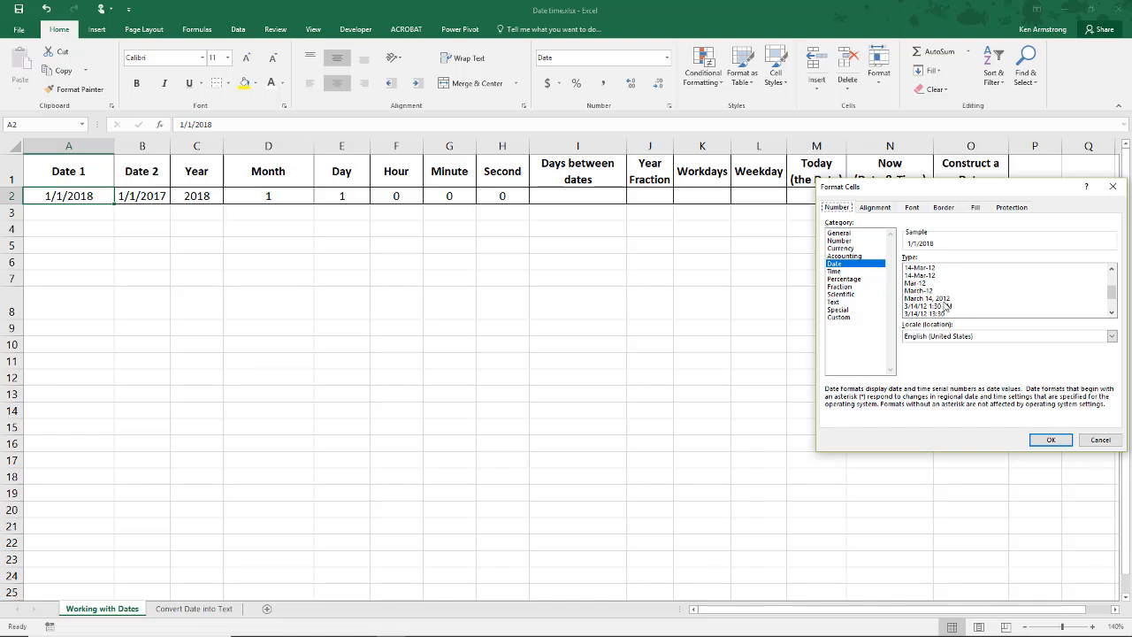
left_click(942, 307)
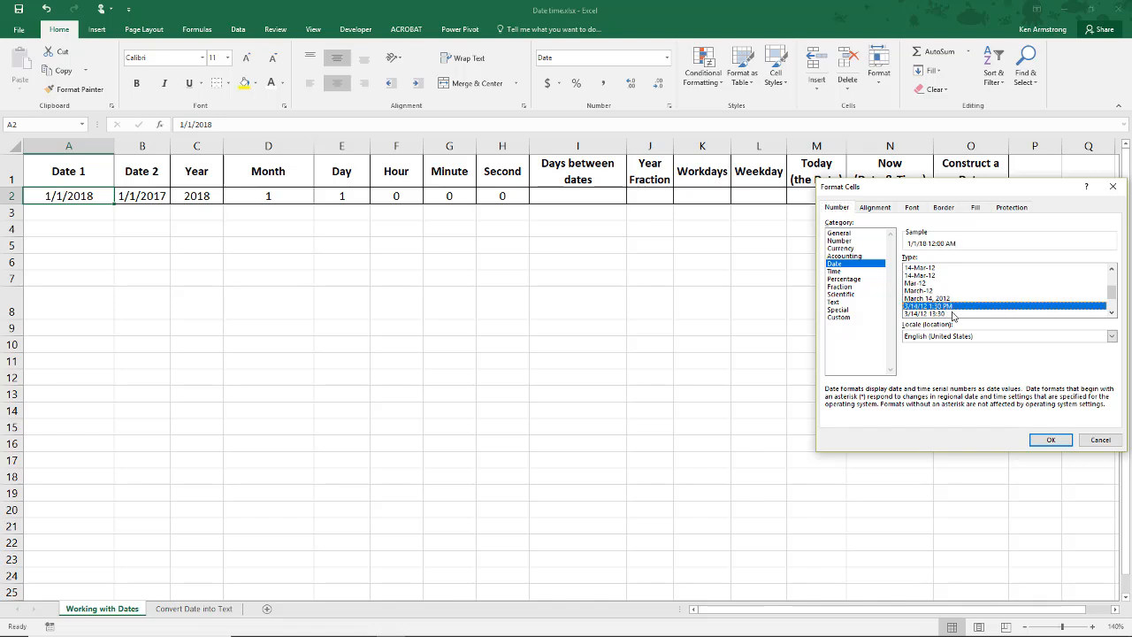
left_click(1060, 441)
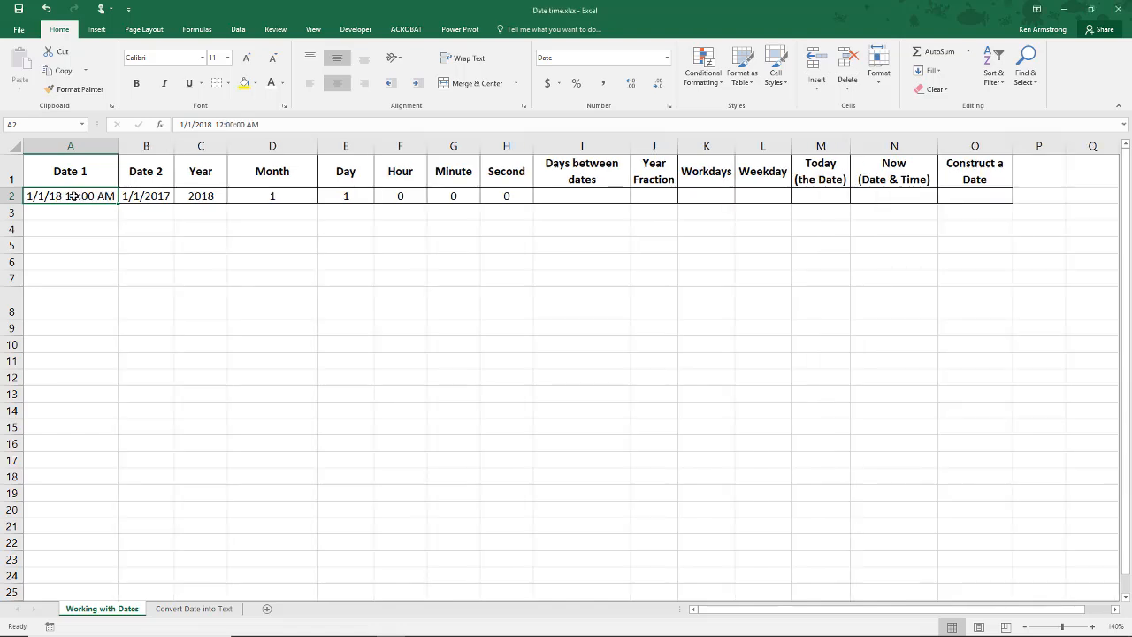
Step: Change the time in cell A2 to 1:25:30 PM, keeping the date 1/1/2018, and check the Hour formula
key("F2")
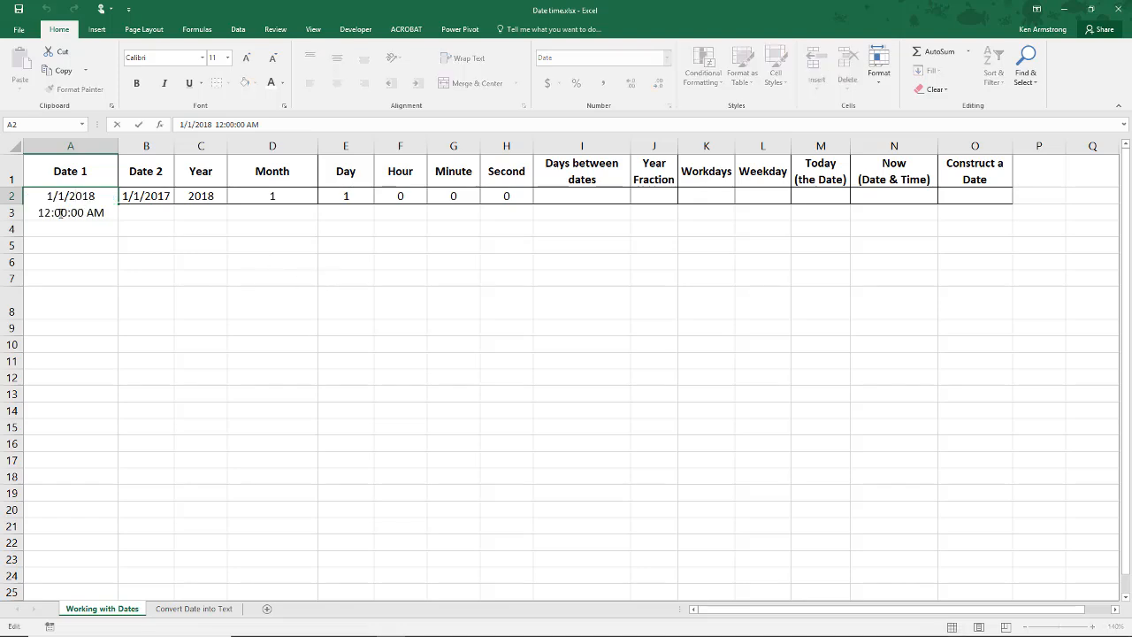
key("BackSpace")
key("BackSpace")
key("BackSpace")
key("BackSpace")
key("BackSpace")
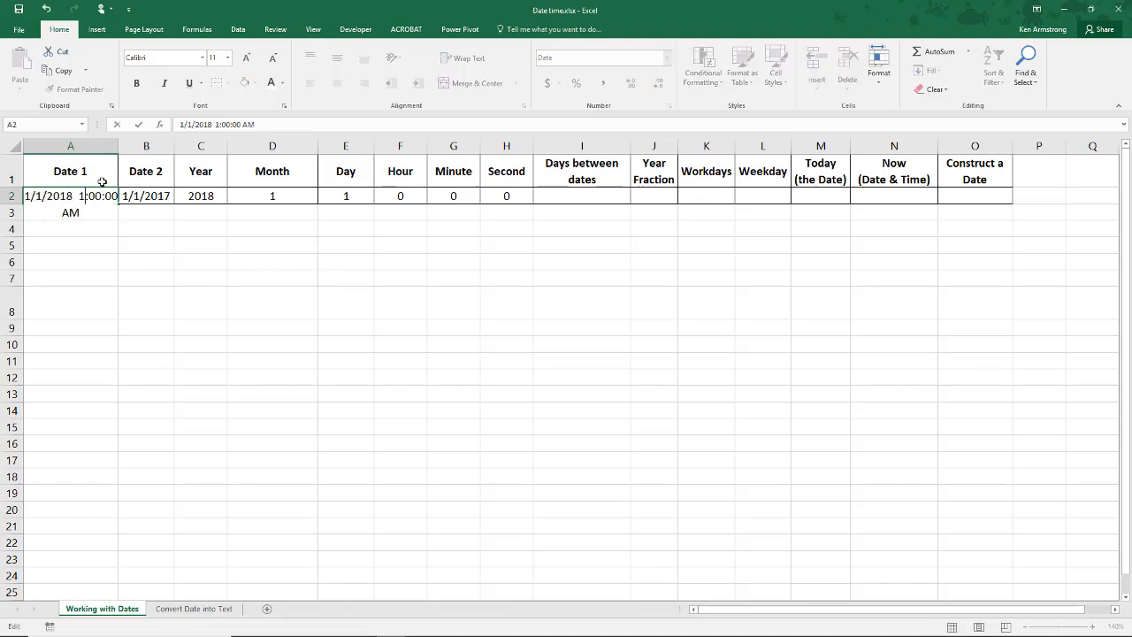
type("1:25")
key("BackSpace")
type("P")
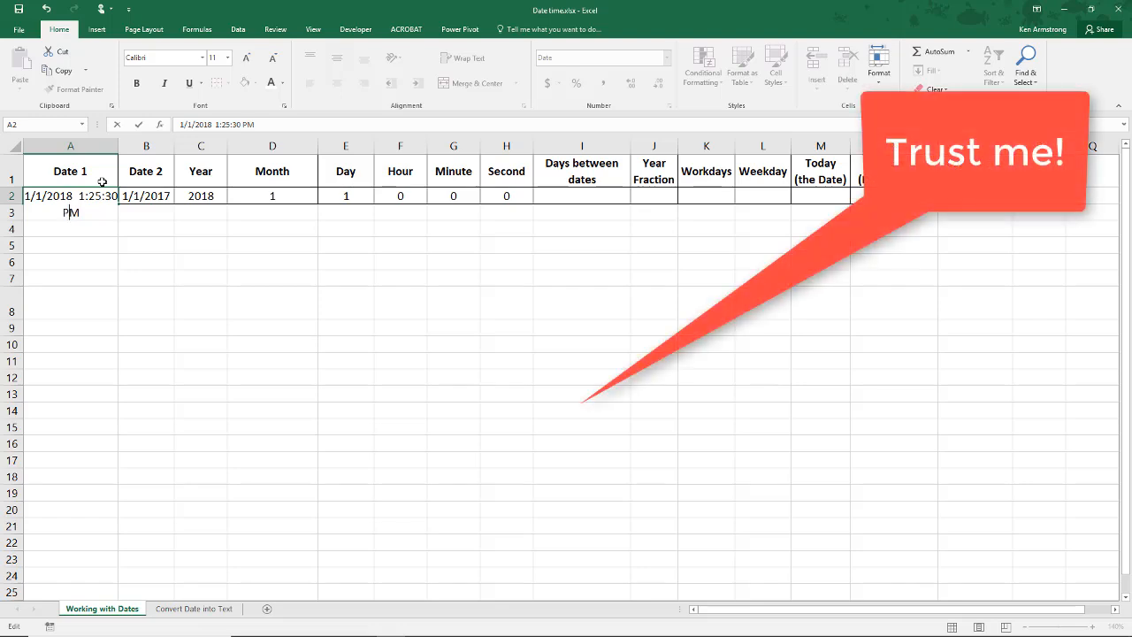
key("Return")
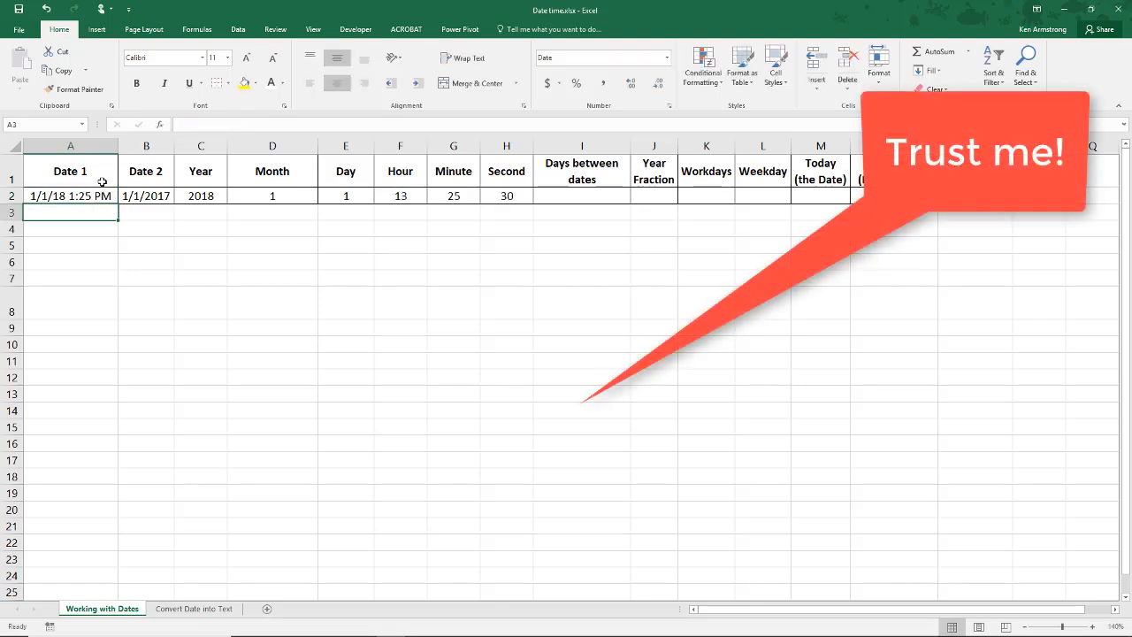
left_click(407, 193)
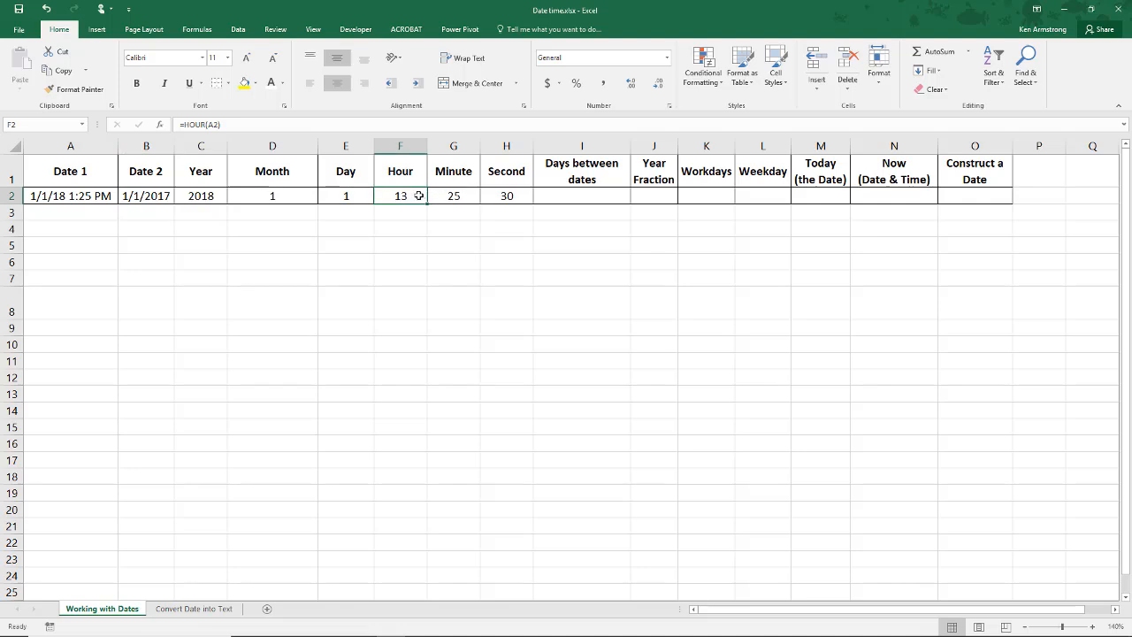
Step: Format cell A2 as a Number with two decimal places to reveal the date's underlying serial value
left_click(79, 196)
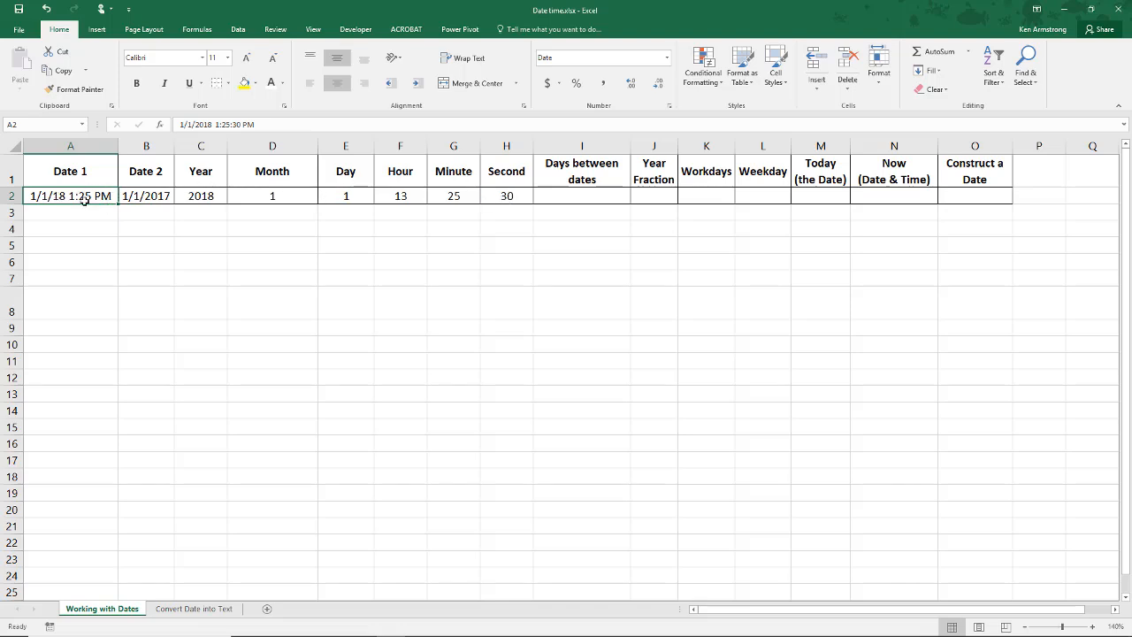
left_click(669, 107)
left_click(838, 240)
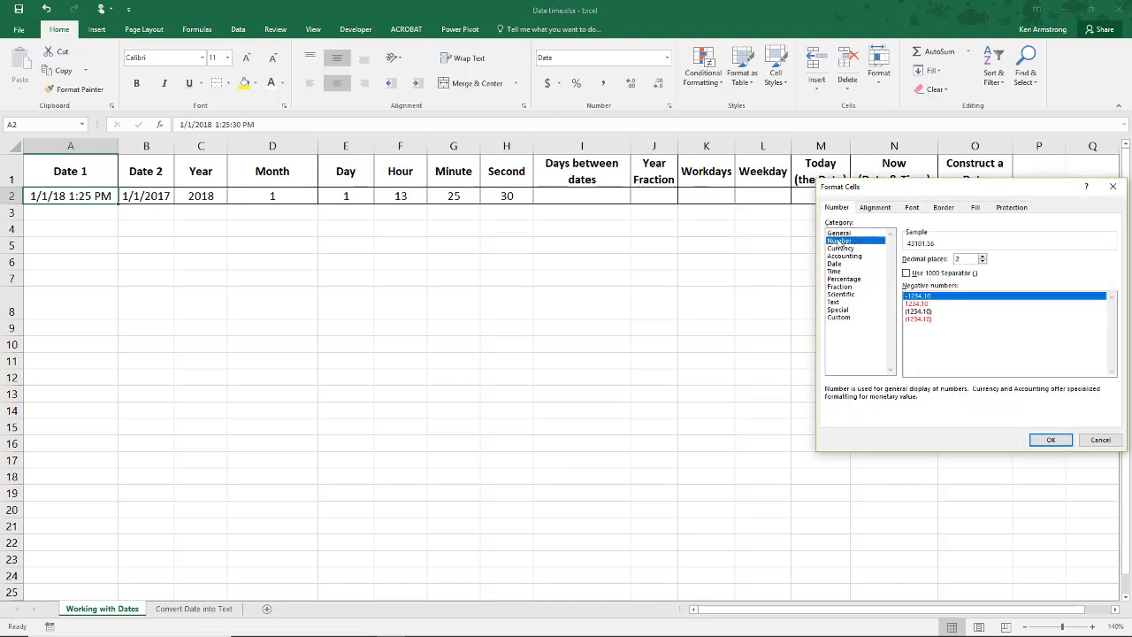
left_click(1049, 439)
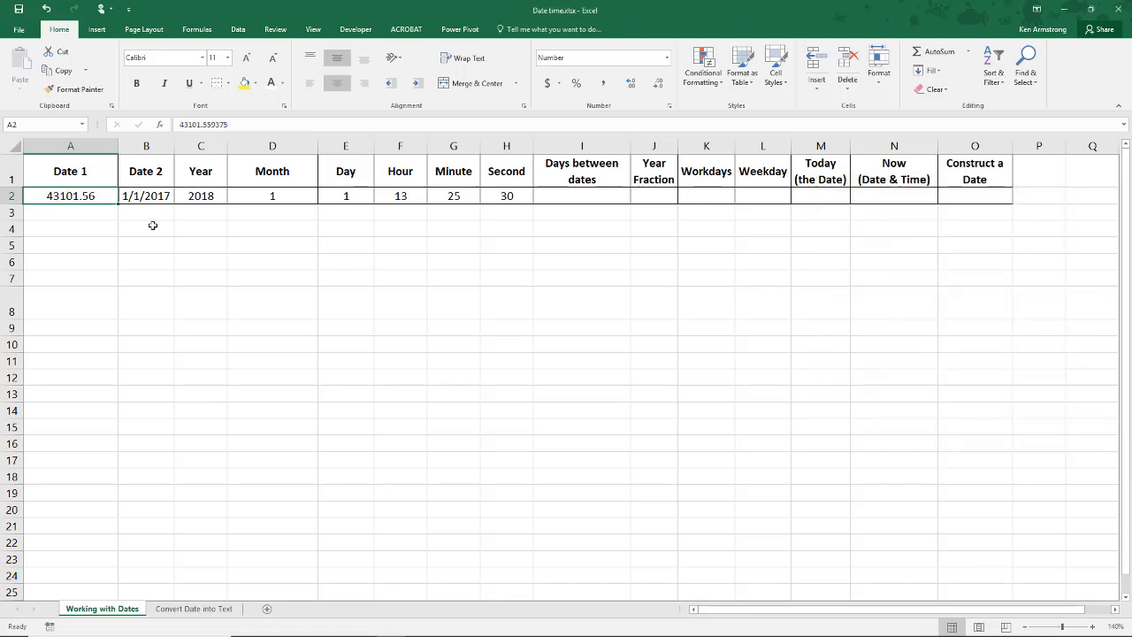
Step: Widen column A and increase cell A2's display to eight decimal places
left_click_drag(115, 151, 155, 151)
left_click(639, 84)
left_click(638, 84)
left_click(639, 84)
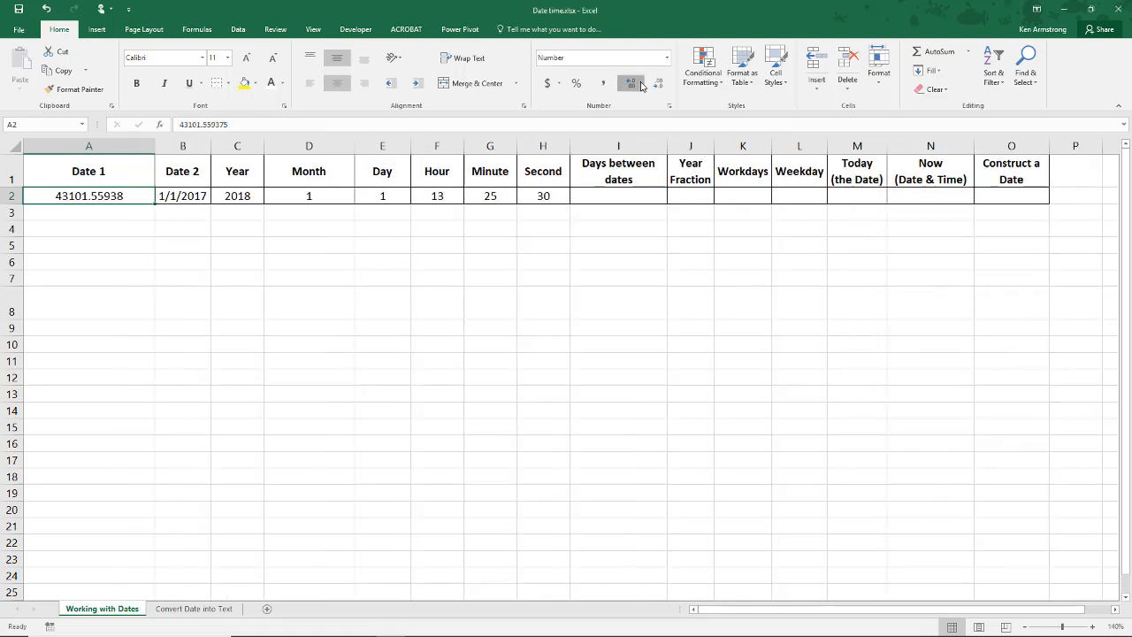
left_click(639, 84)
left_click(639, 84)
left_click(641, 84)
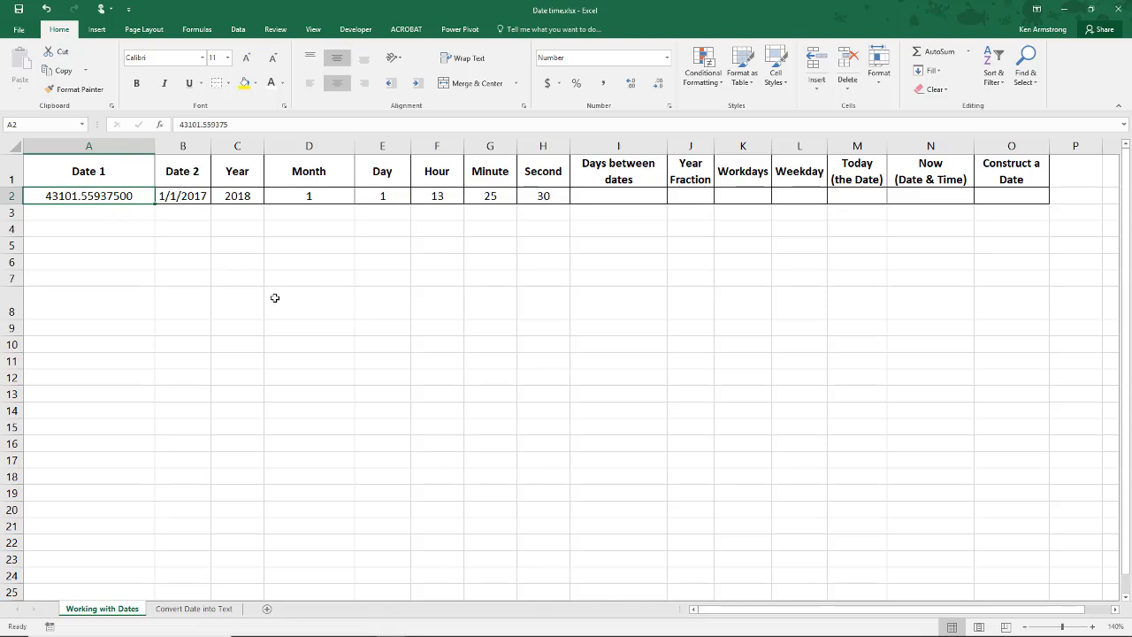
Step: Replace the Date 1 value in cell A2 with the serial number 5.5
type("5")
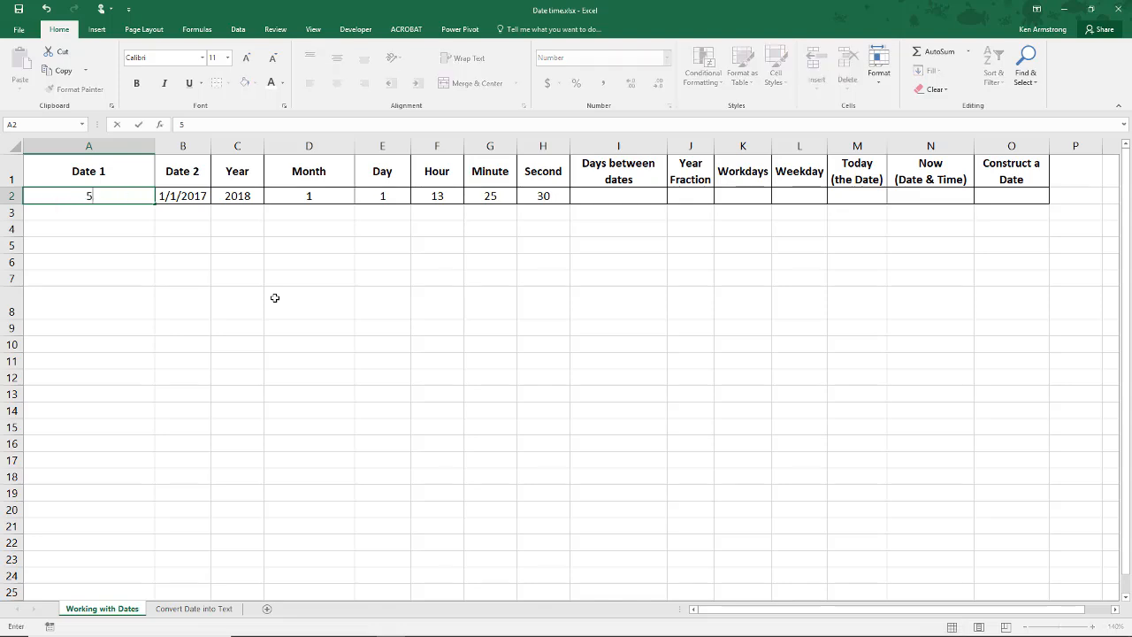
type(".5")
key("Return")
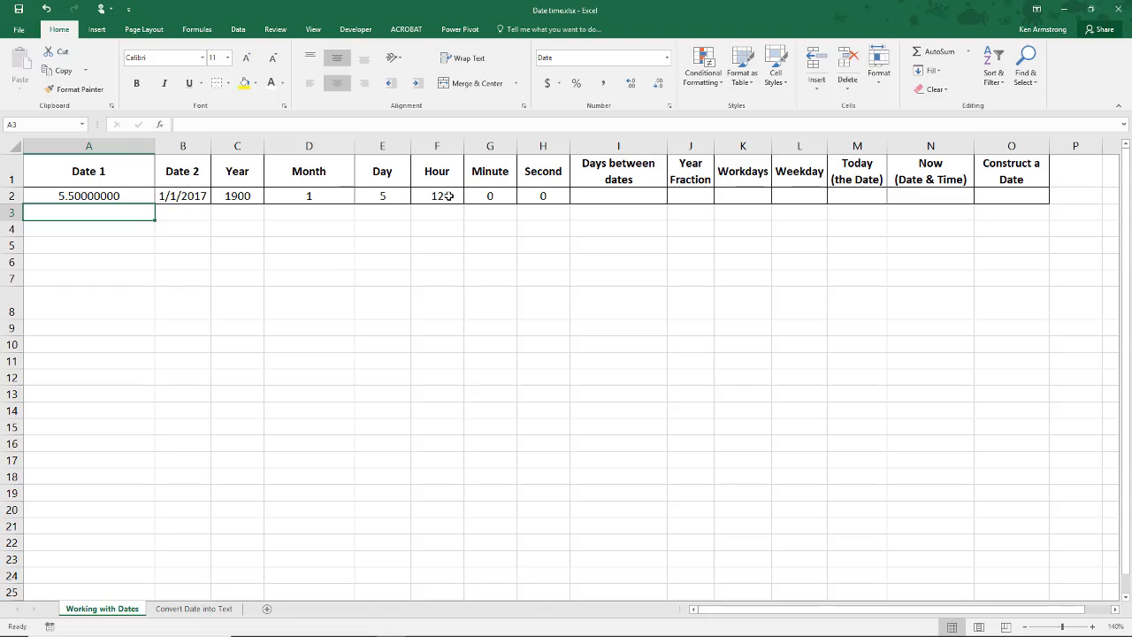
Step: Edit the serial number in cell A2 to 5.75
double_click(82, 196)
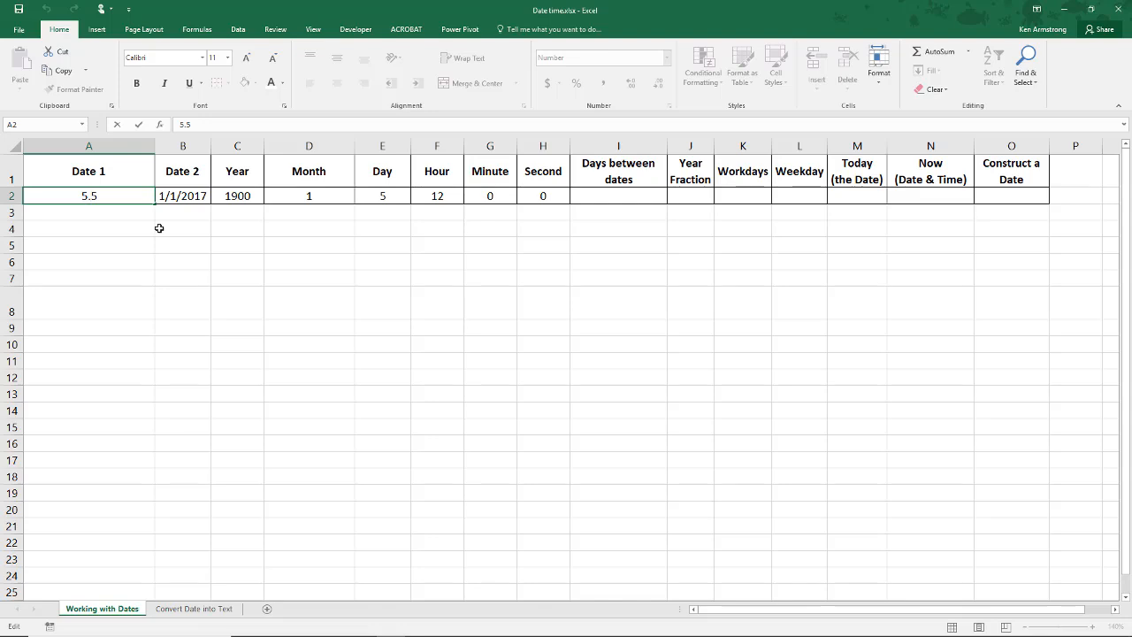
type("7")
key("Return")
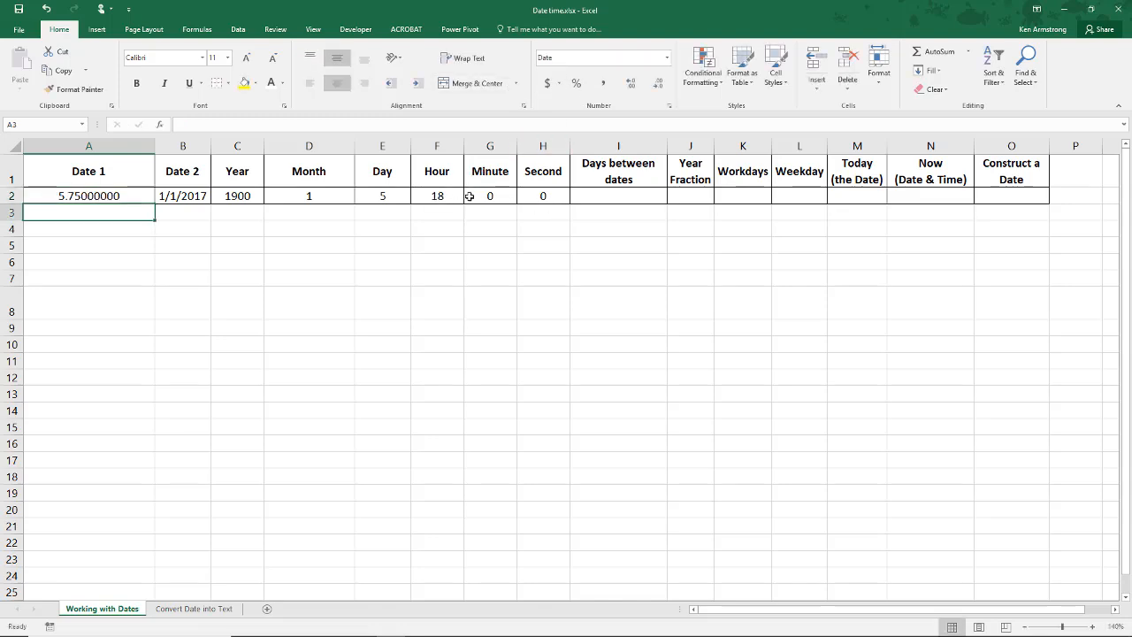
Step: Apply the Short Date number format to cell A2
left_click(78, 195)
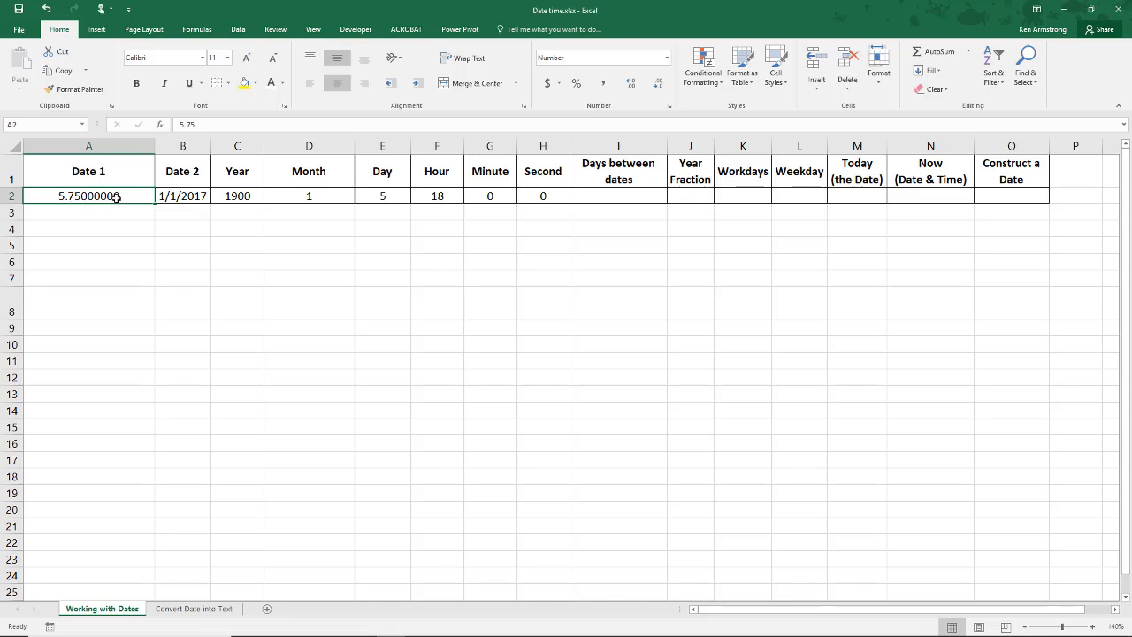
left_click(666, 62)
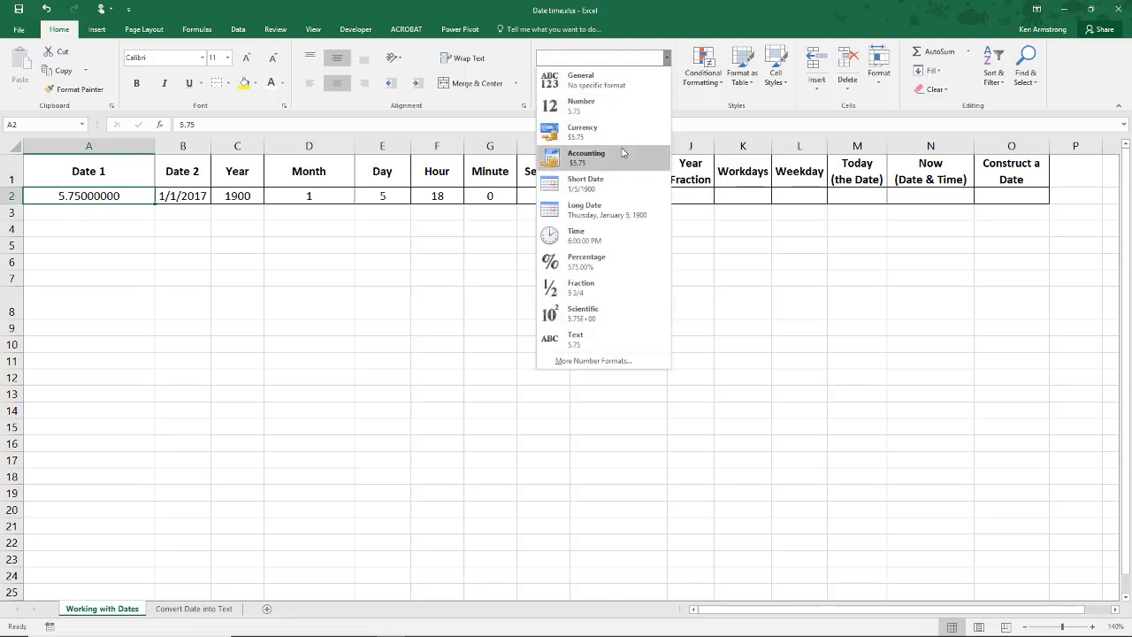
left_click(598, 190)
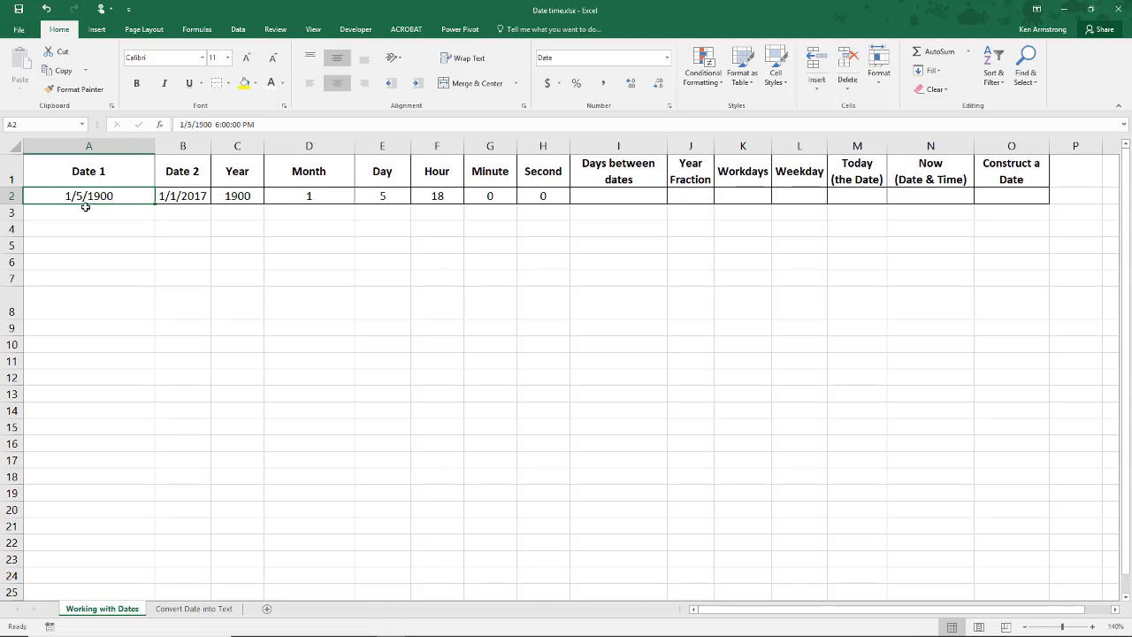
Step: Enter the date 1/1/2018 in cell A2
type("1/1")
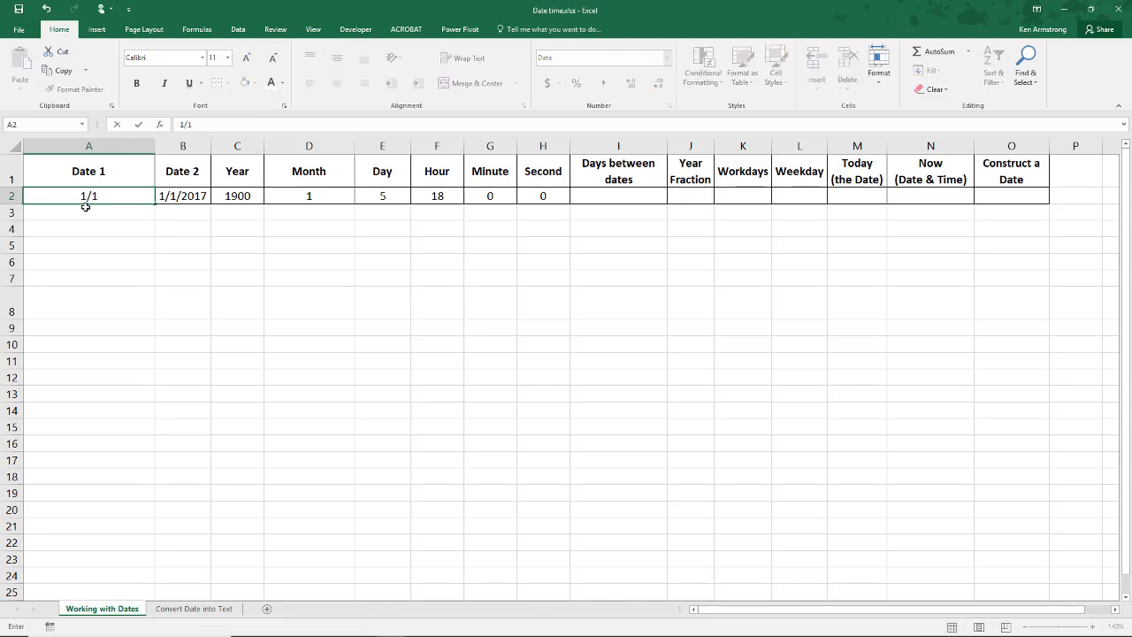
type("/20")
type("18")
key("Return")
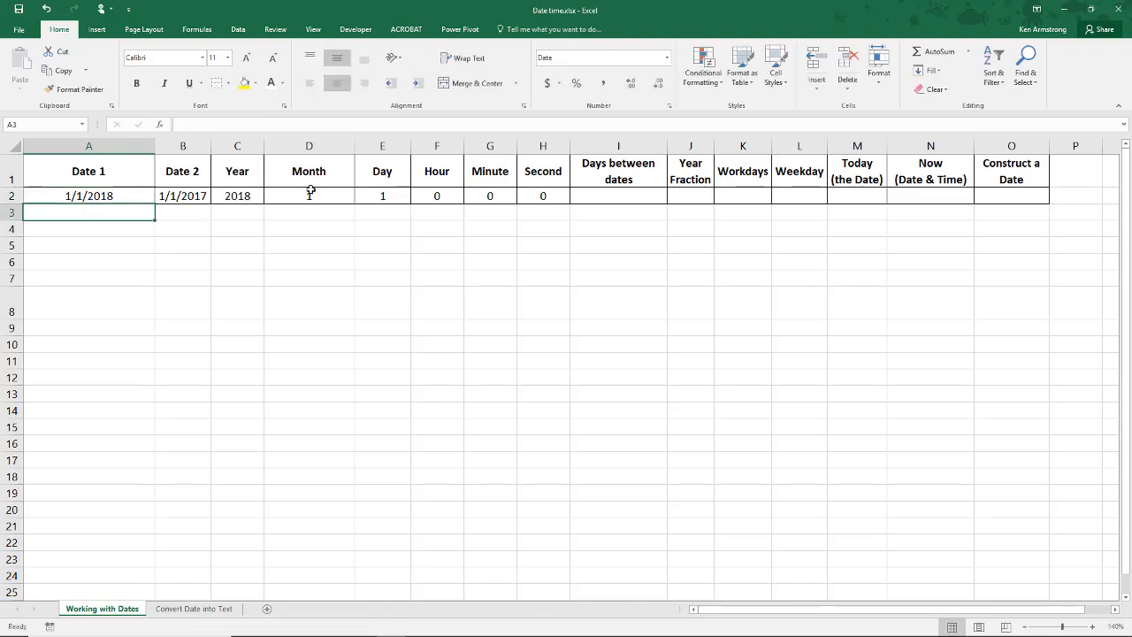
Step: Calculate the days between Date 2 and Date 1 in cell I2 with the formula =DAYS(A2,B2)
left_click(625, 194)
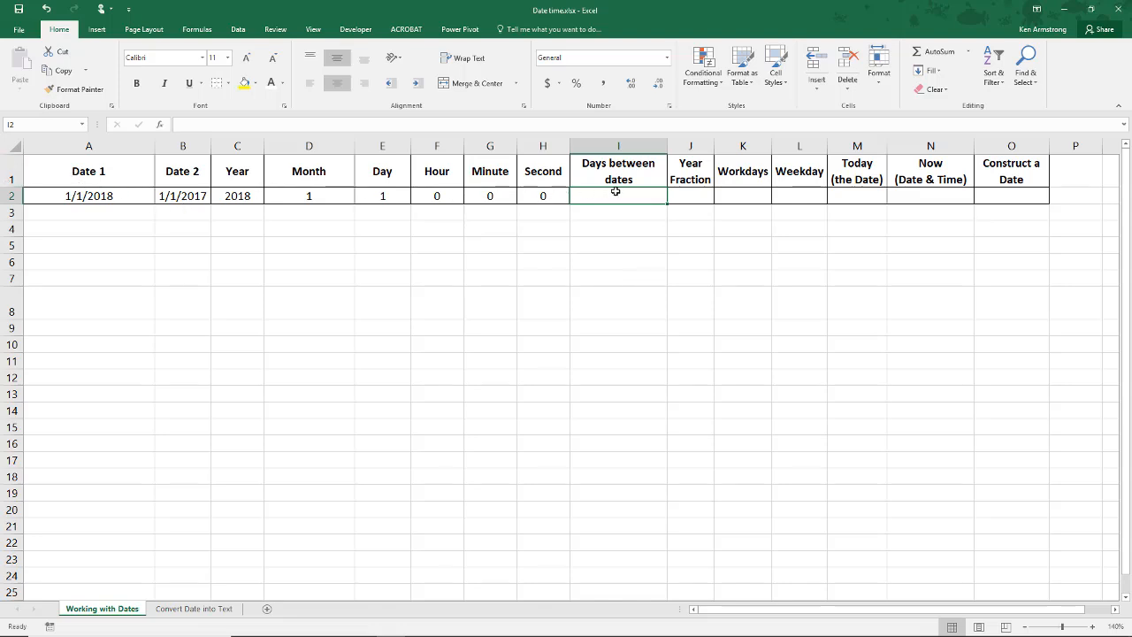
type("=day")
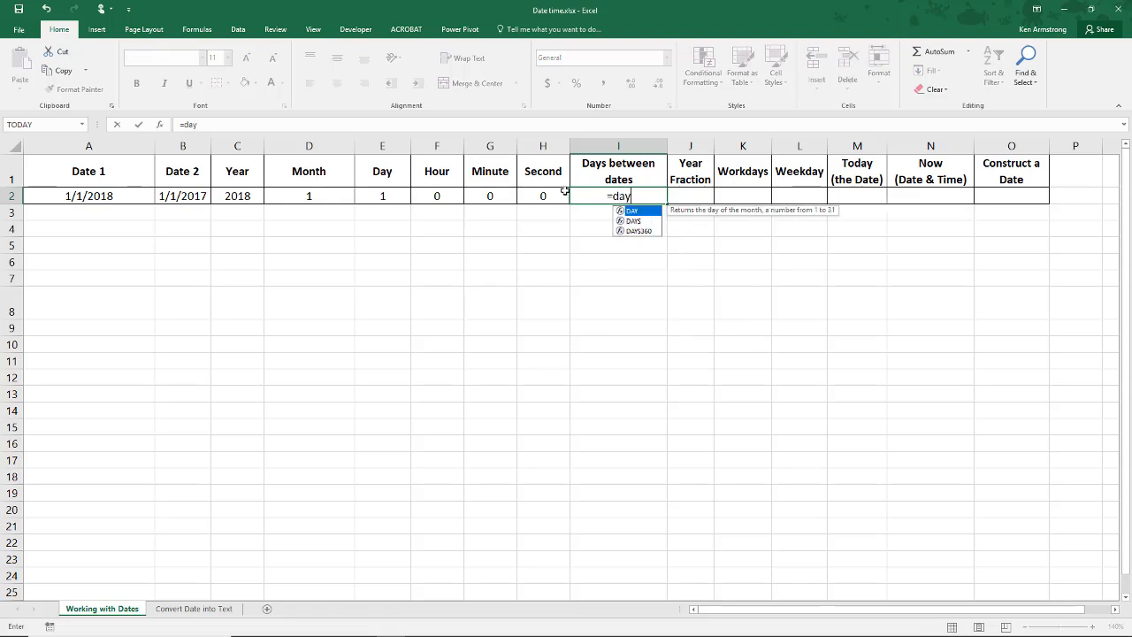
key("Down")
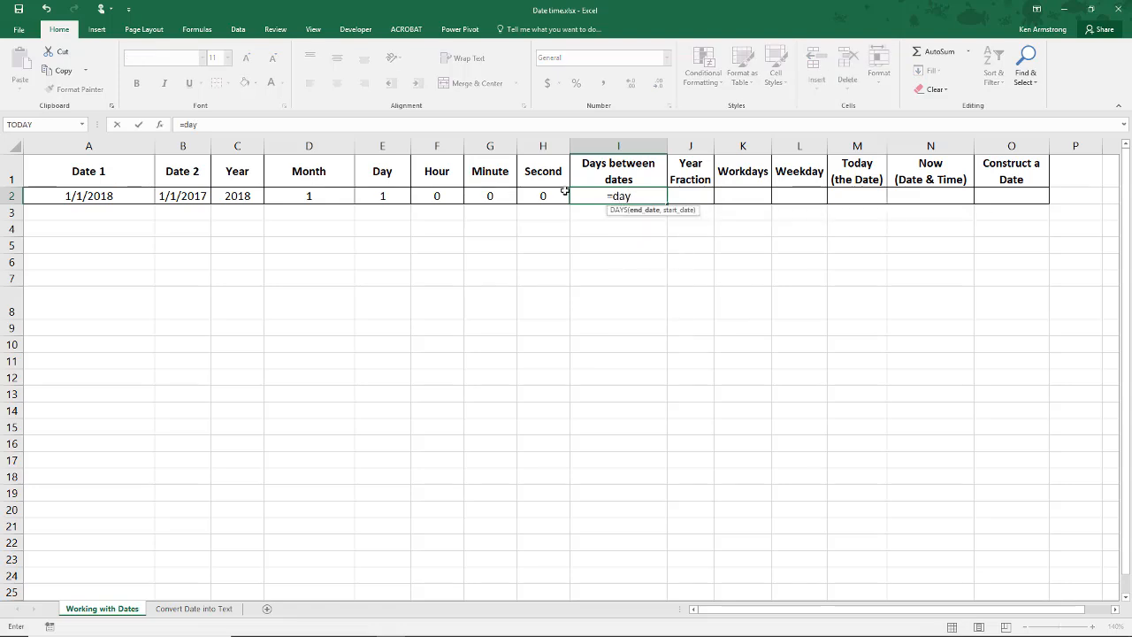
key("Tab")
left_click(143, 193)
type(",")
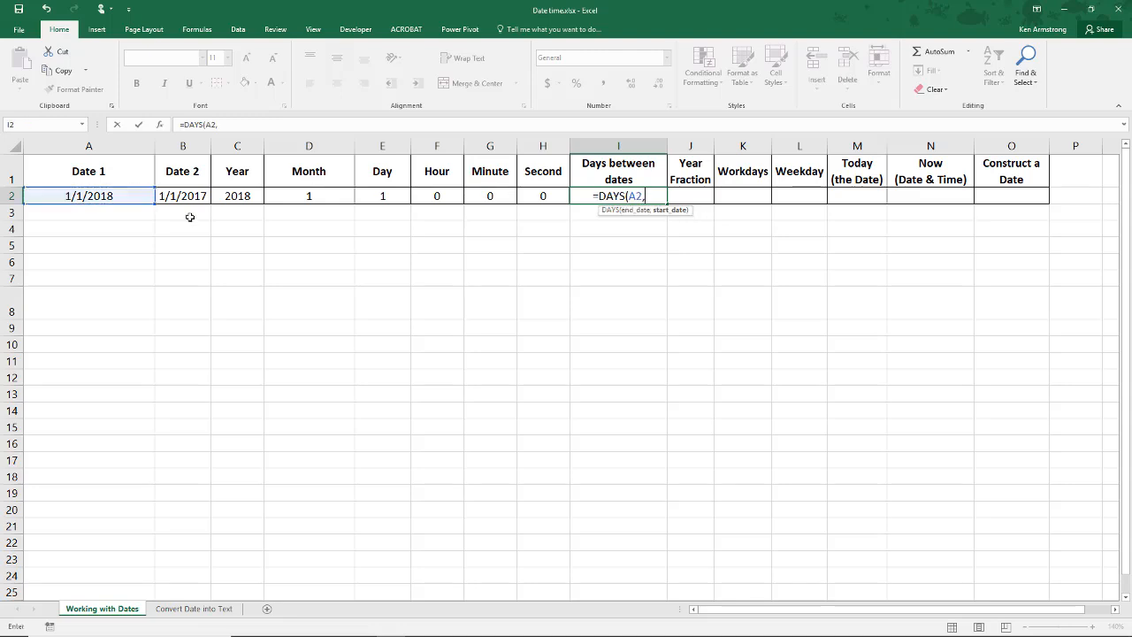
left_click(179, 195)
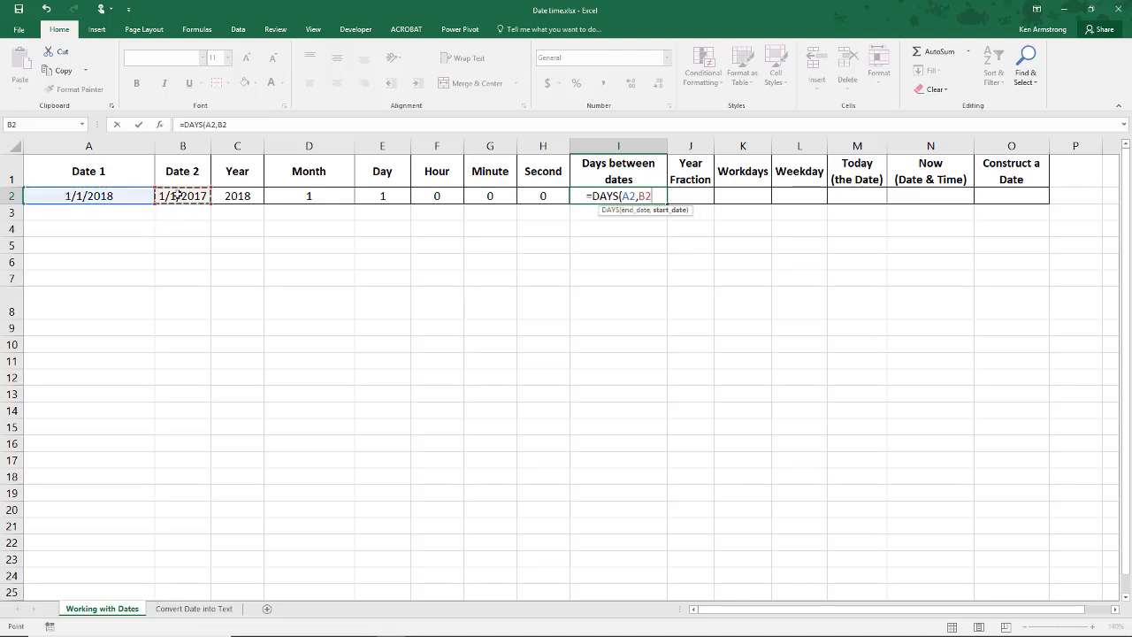
type(")")
key("ctrl+Return")
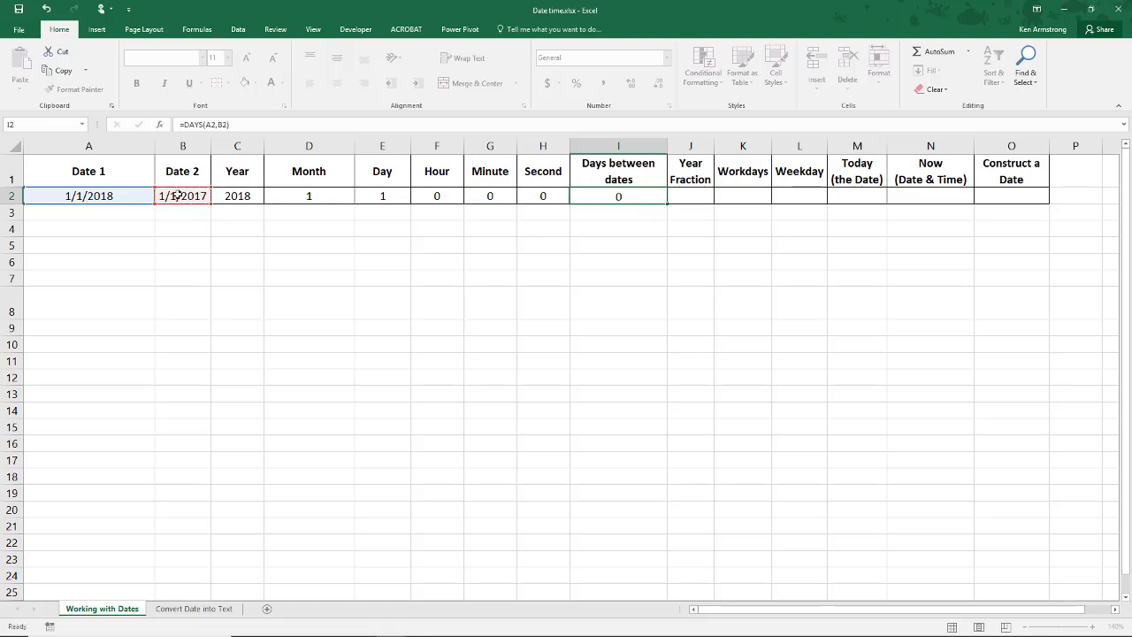
Step: Calculate the year fraction between the two dates in cell J2 with =YEARFRAC(B2,A2,3), using the Actual/365 basis
key("Right")
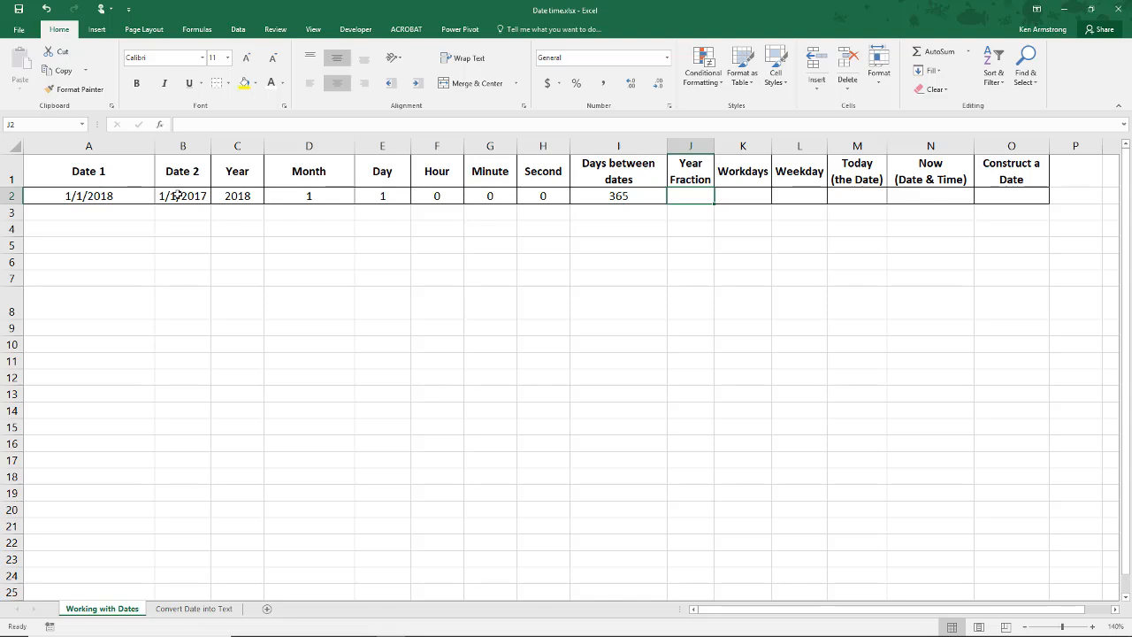
type("=")
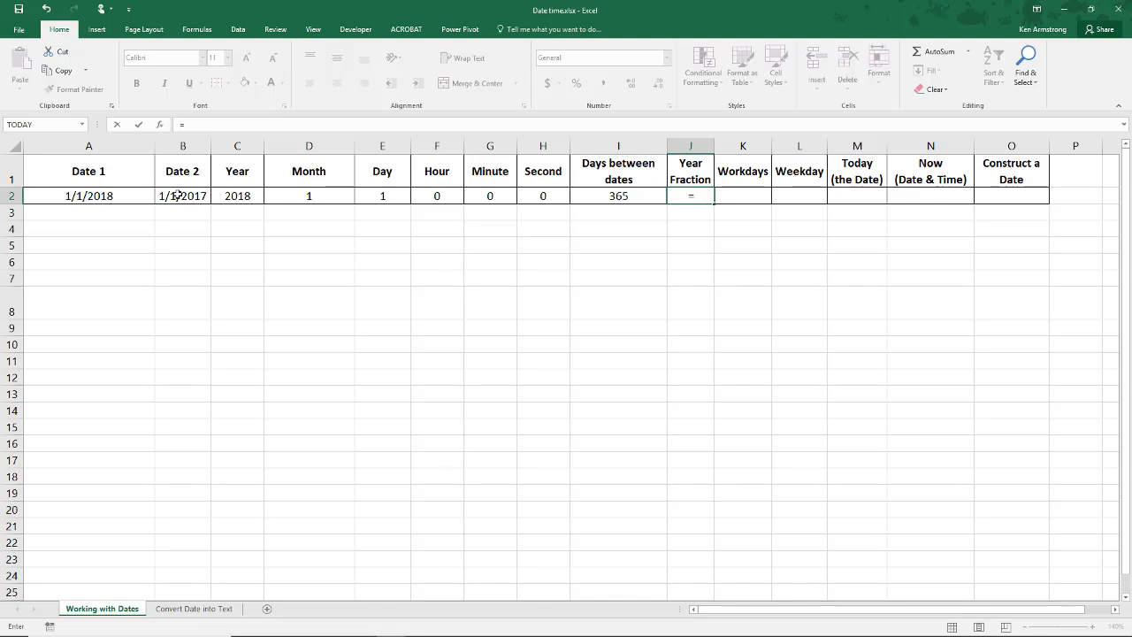
type("year")
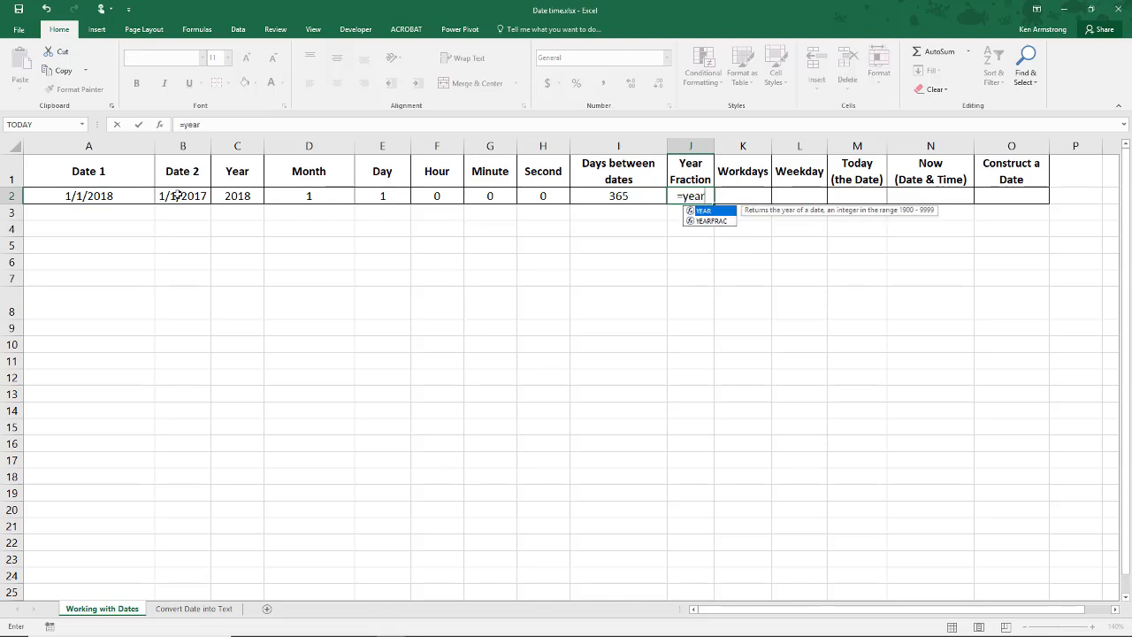
key("Down")
key("Tab")
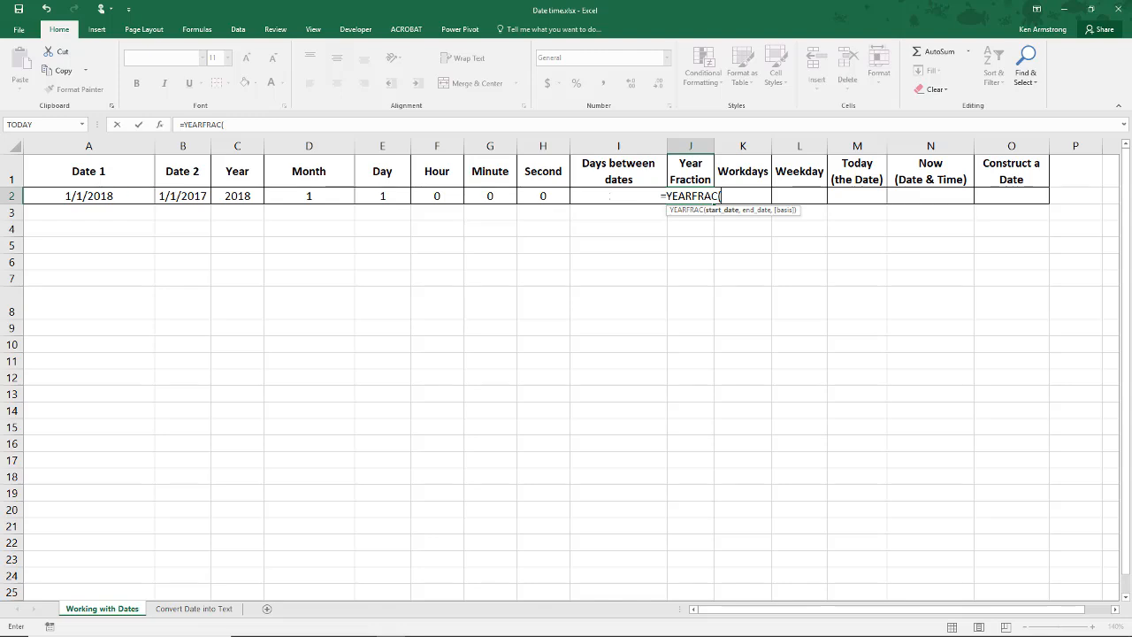
left_click(204, 193)
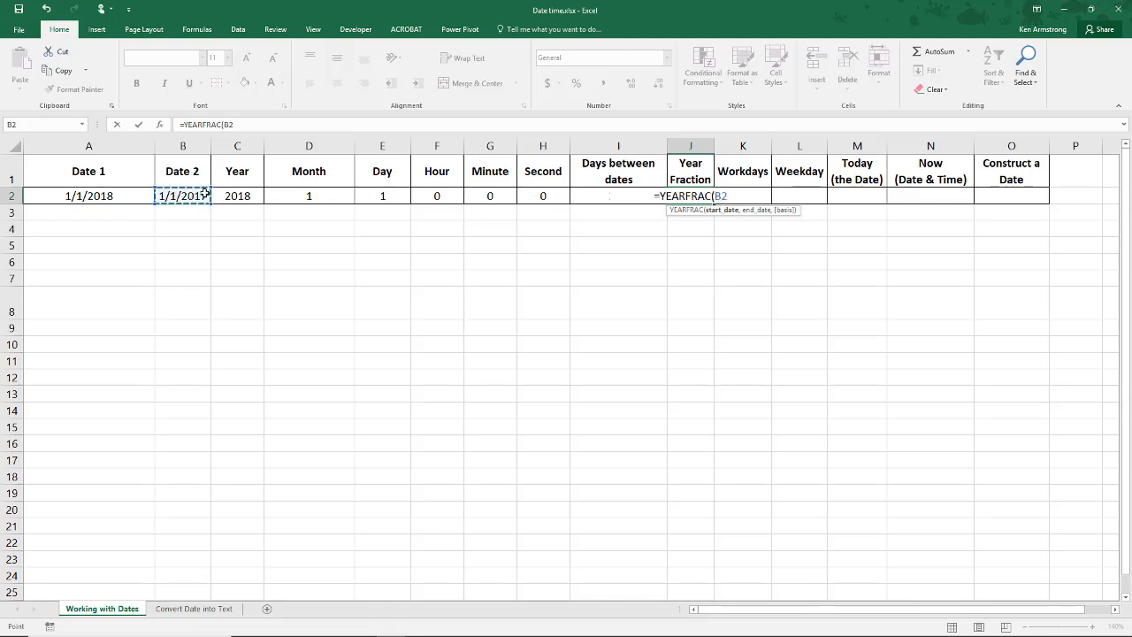
type(",")
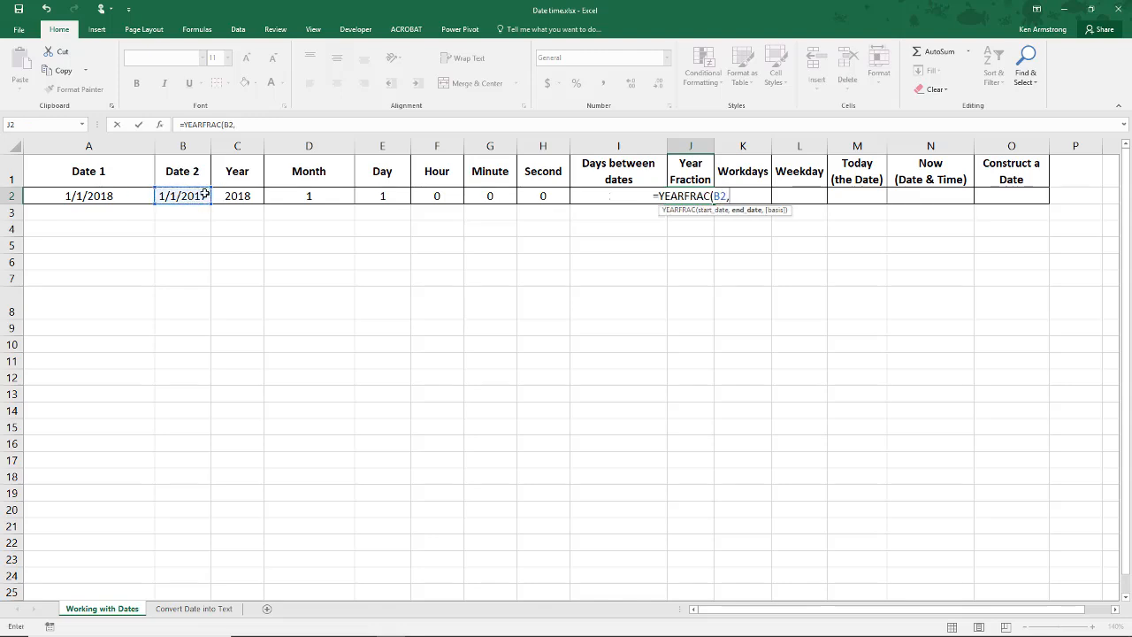
left_click(135, 193)
type(",")
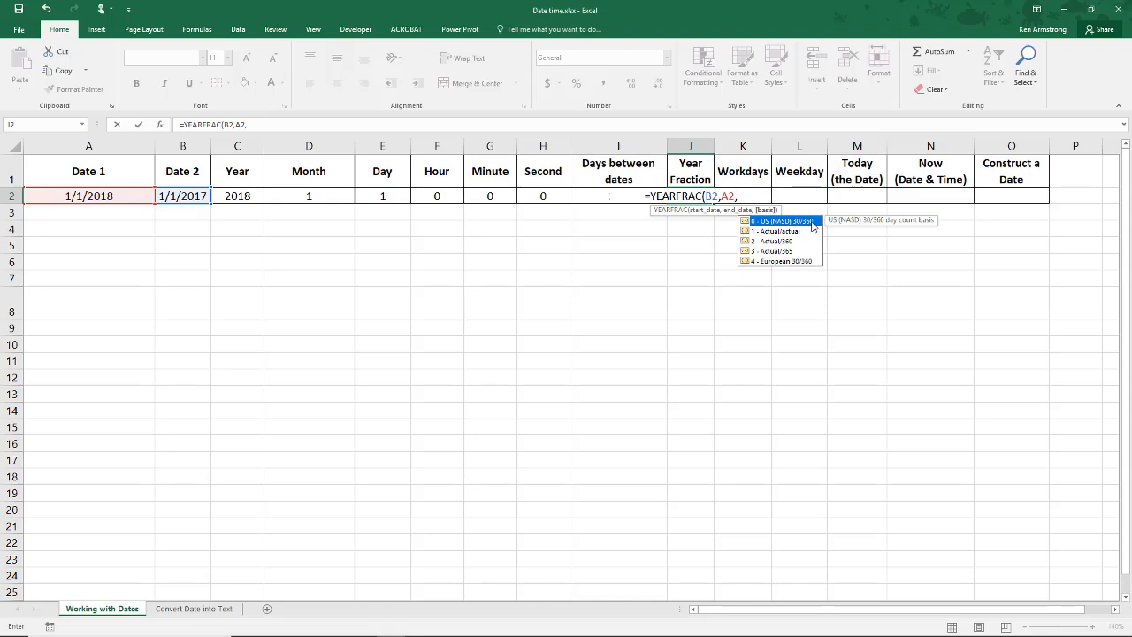
left_click(785, 255)
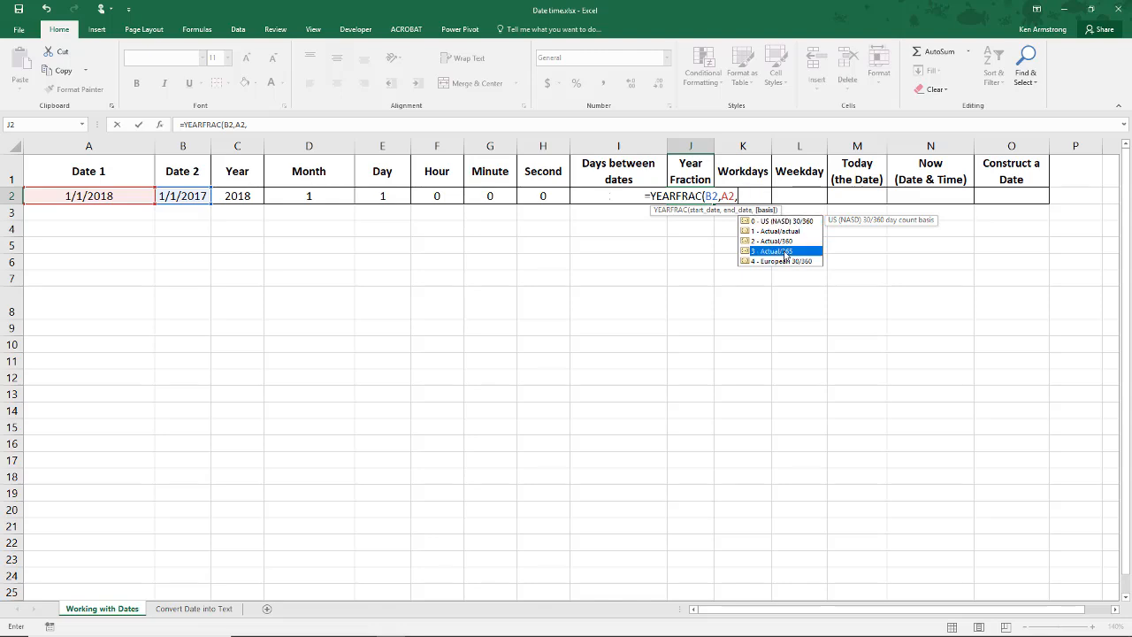
double_click(784, 255)
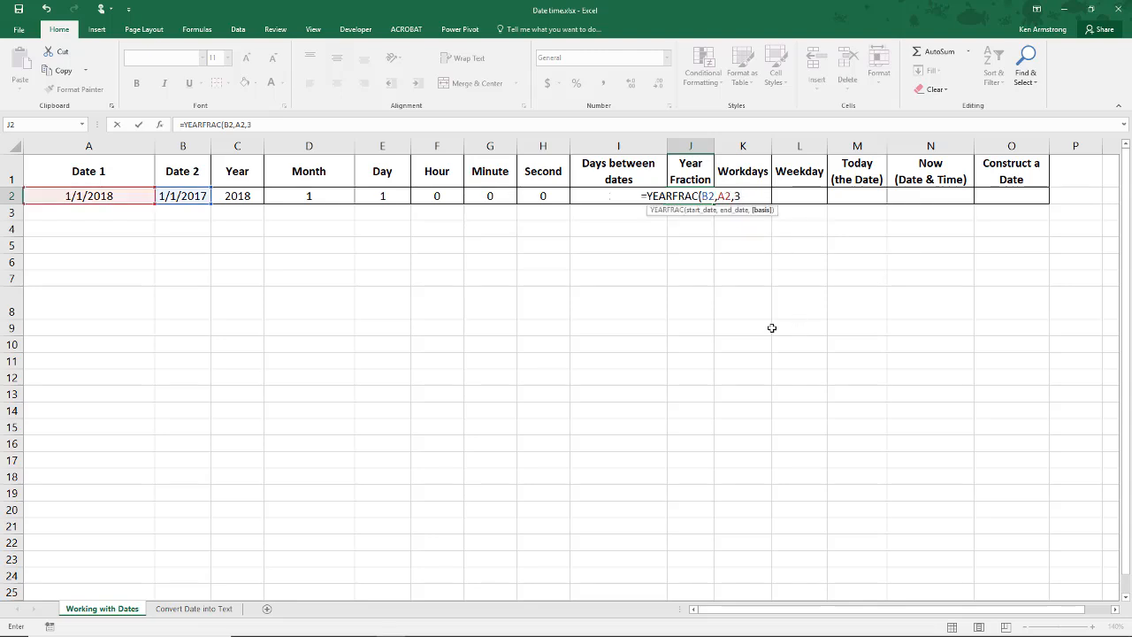
type(")")
key("Return")
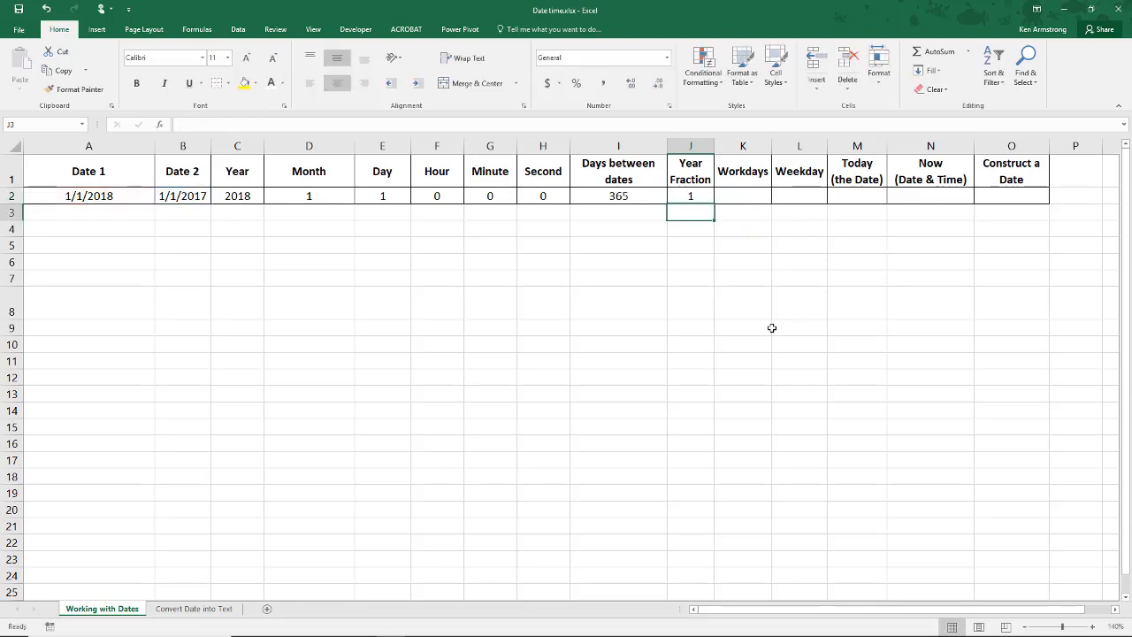
Step: Change Date 2 in cell B2 to 9/1/2017
key("Up")
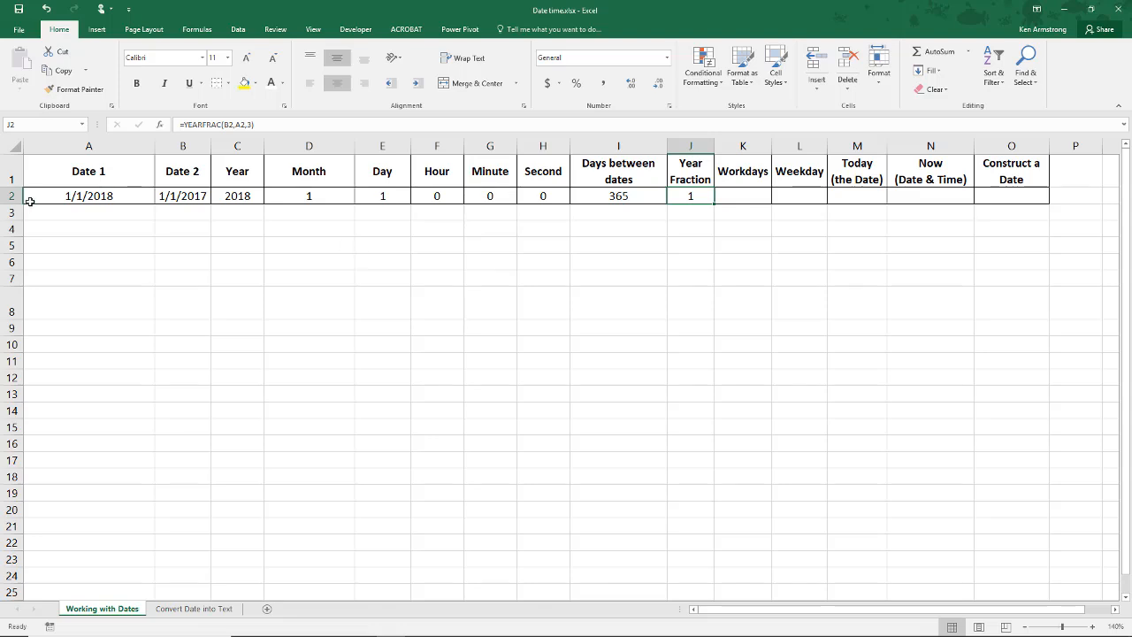
double_click(167, 193)
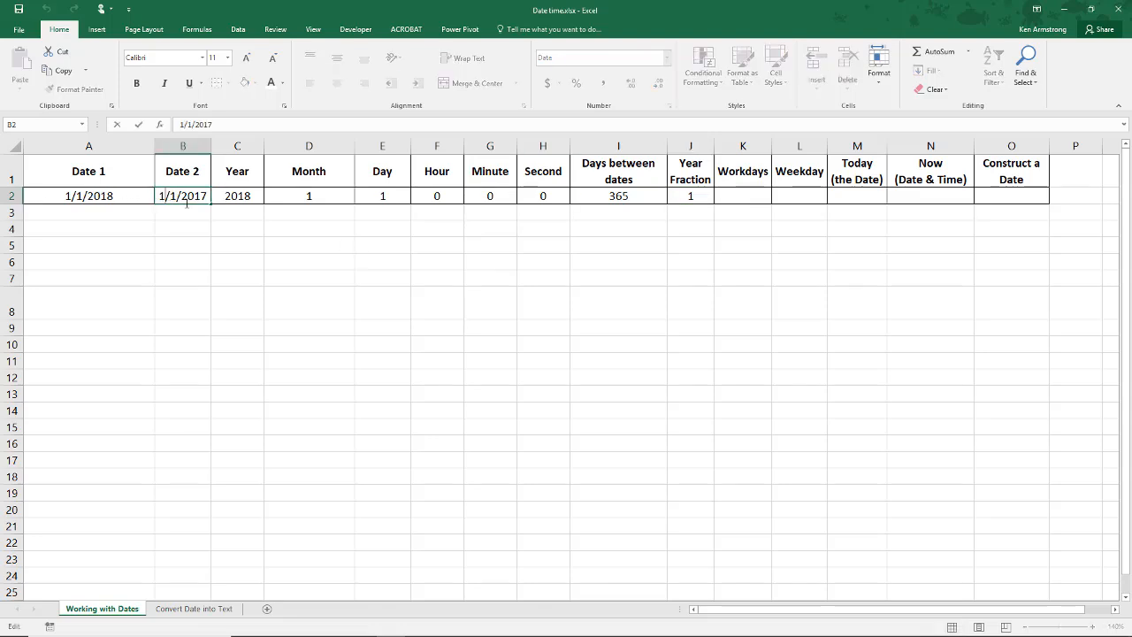
key("BackSpace")
type("9")
key("ctrl+Return")
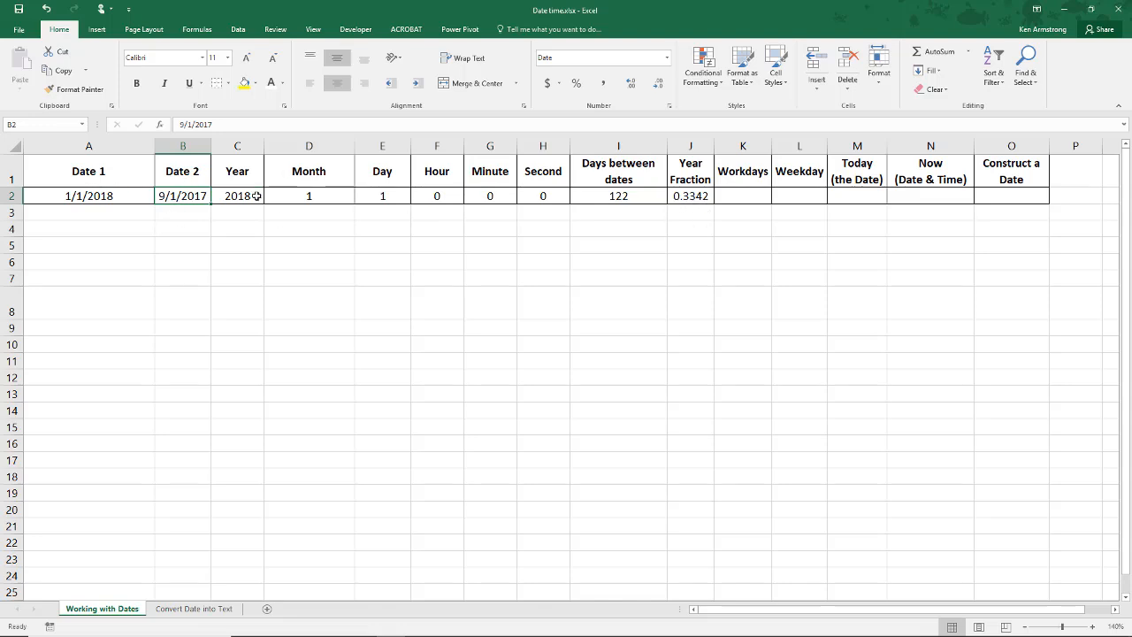
Step: Calculate the workdays between Date 2 and Date 1 in cell K2 with the formula =NETWORKDAYS(B2,A2)
left_click(746, 196)
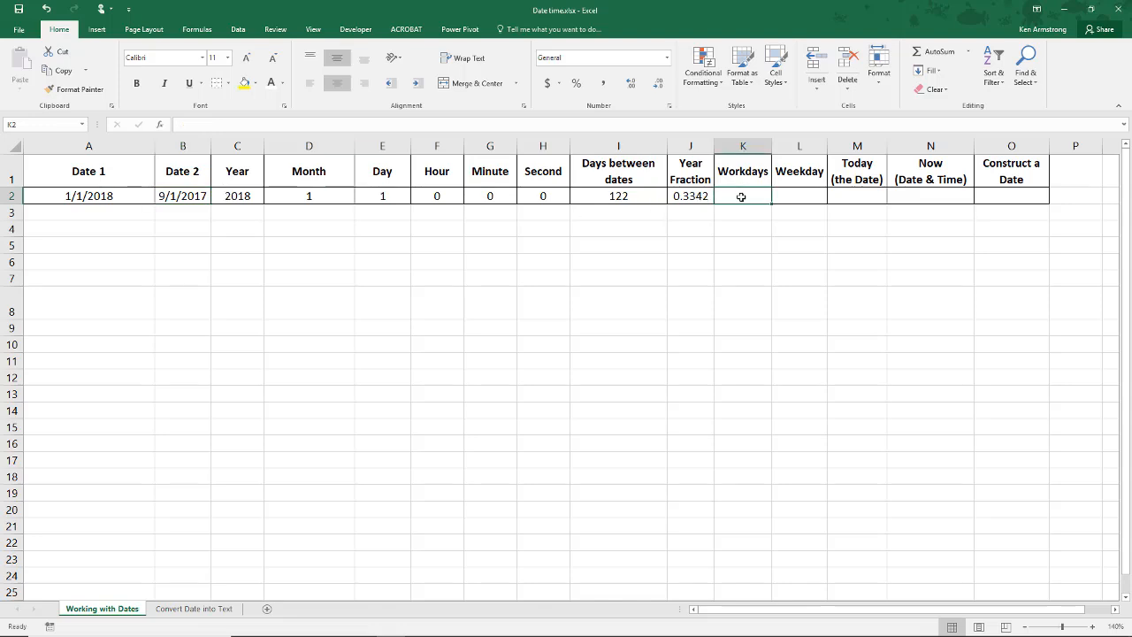
left_click(183, 194)
left_click(734, 199)
type("=")
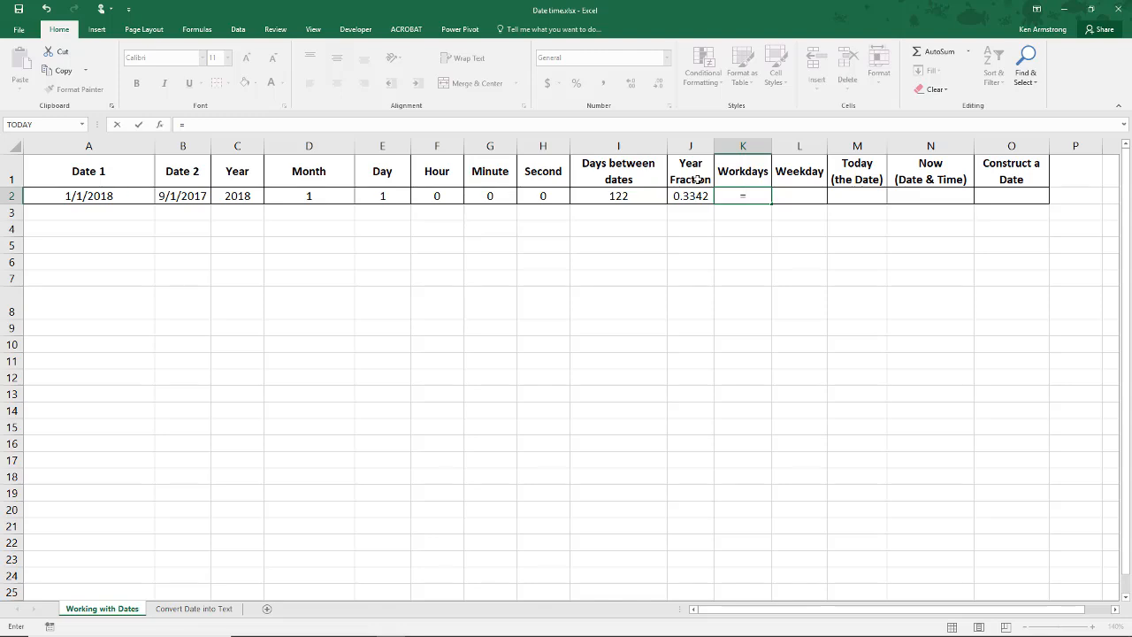
type("net")
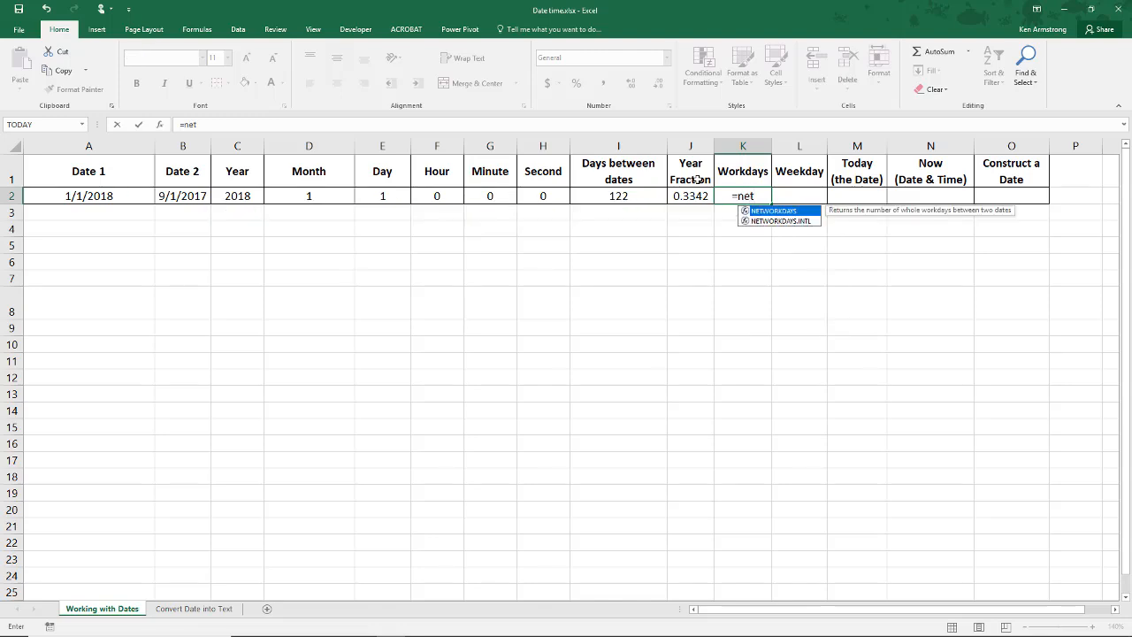
key("Tab")
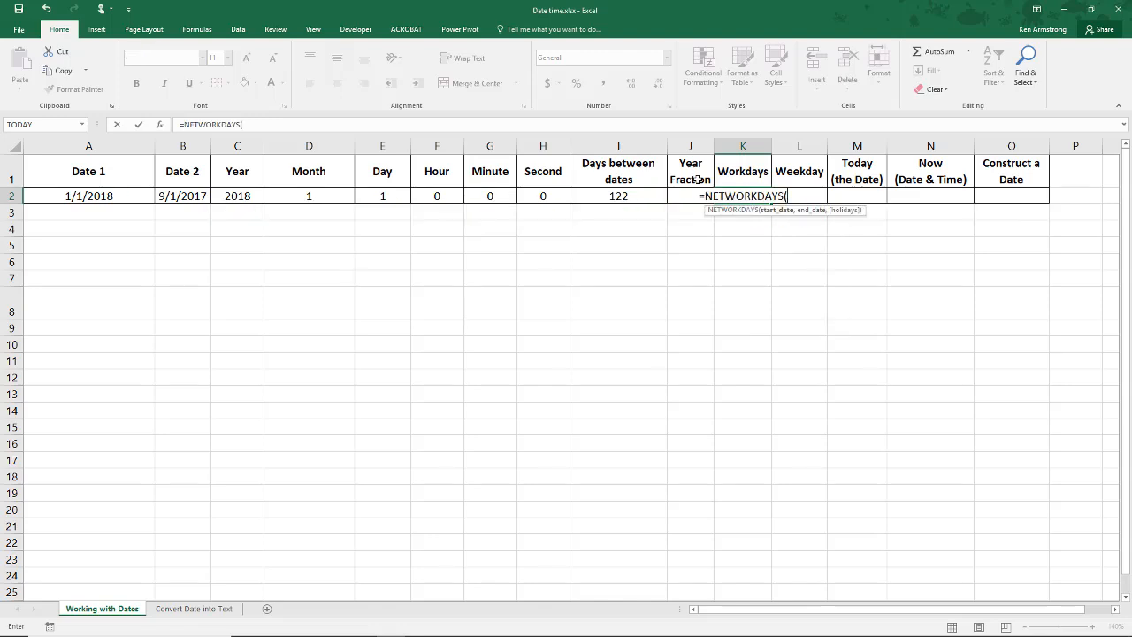
left_click(172, 191)
type(",")
left_click(106, 196)
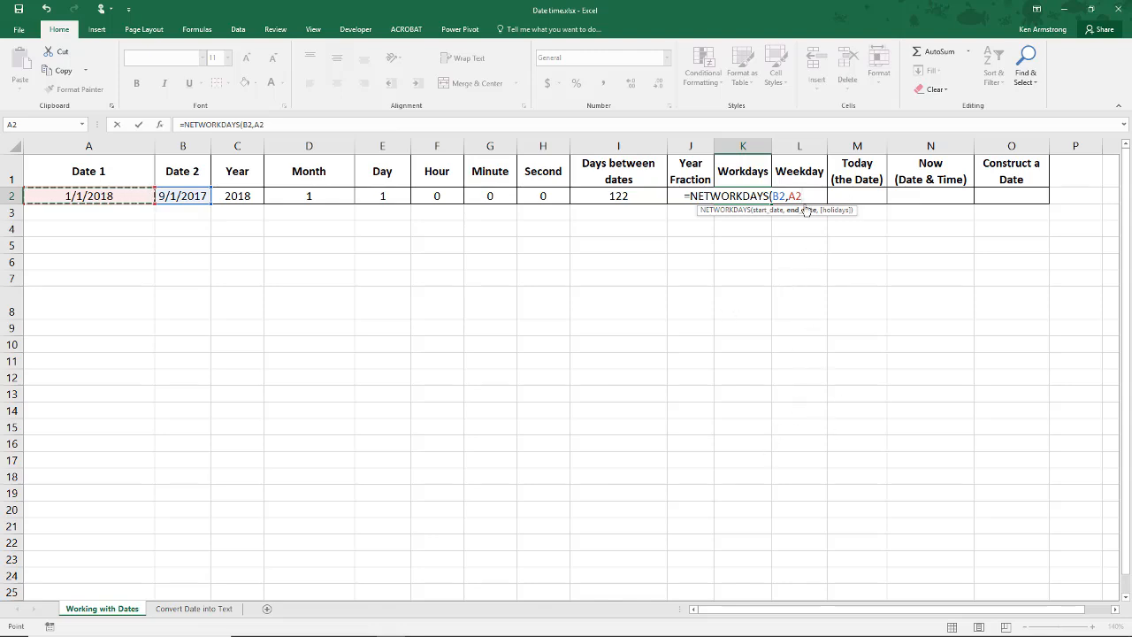
type(")")
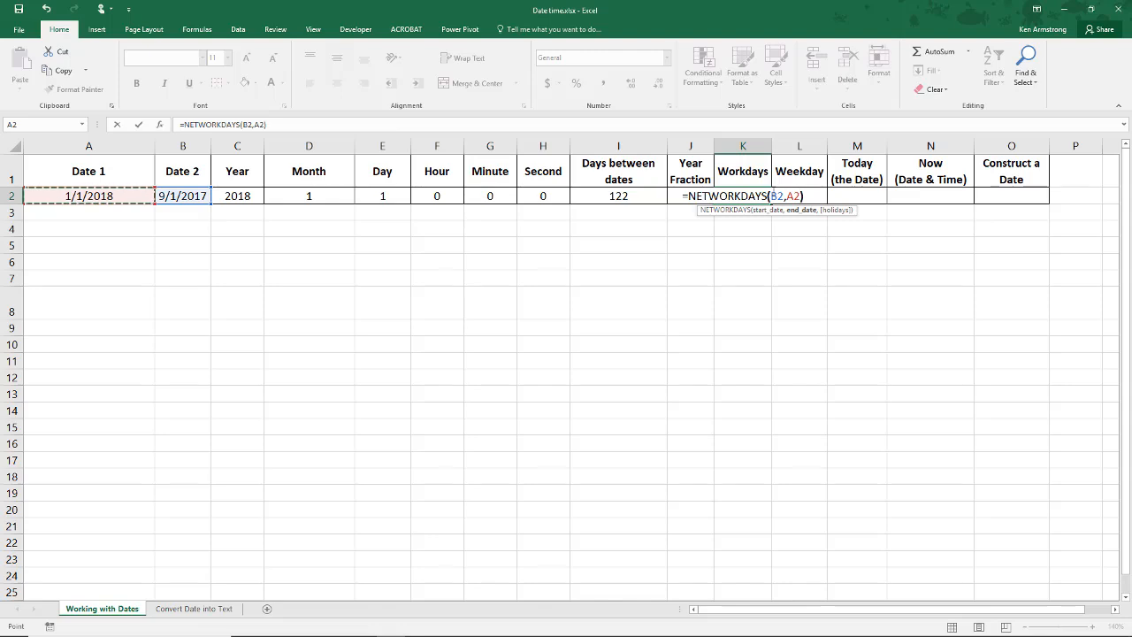
key("Tab")
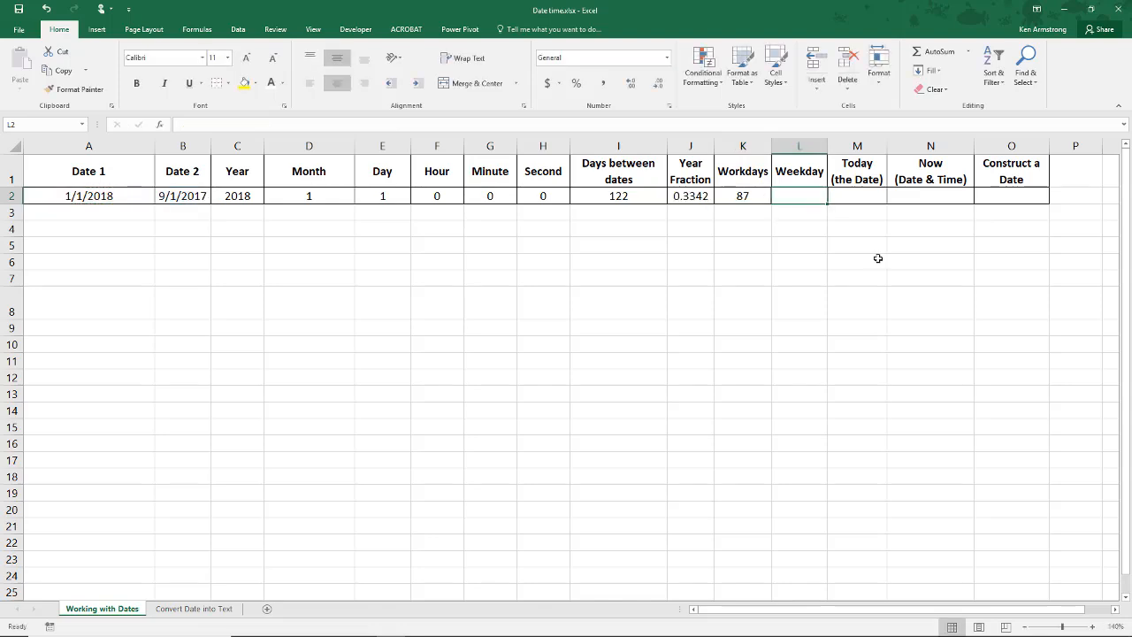
Step: Return the weekday number of Date 1 in cell L2 with =WEEKDAY(A2,1), numbering Sunday as 1 through Saturday as 7
type("=We")
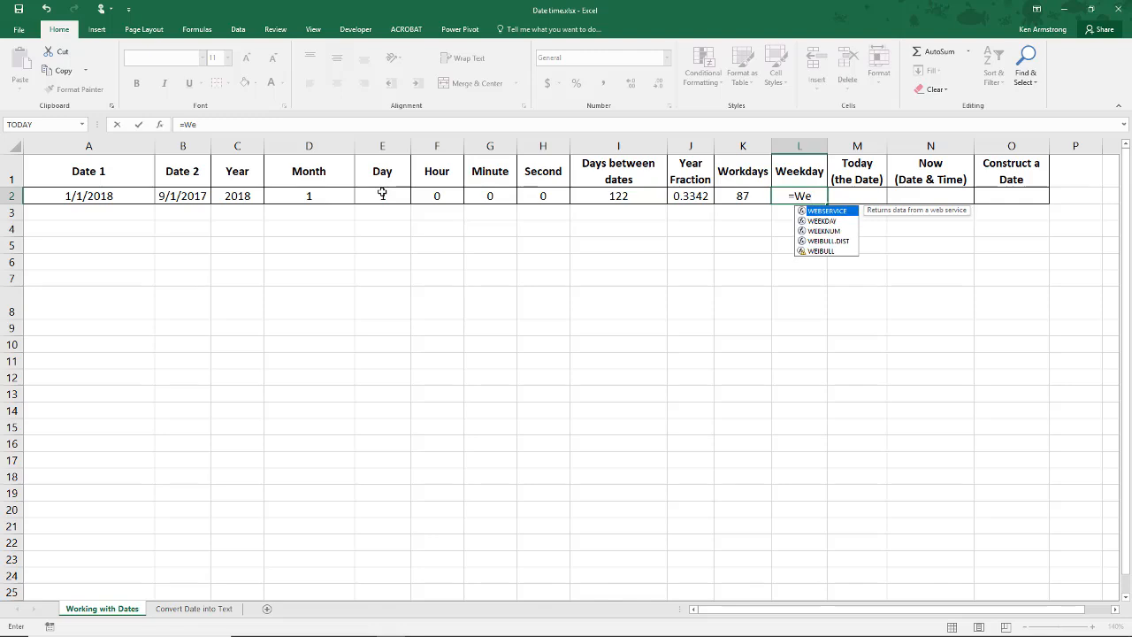
key("Down")
key("Tab")
left_click(69, 200)
type(",")
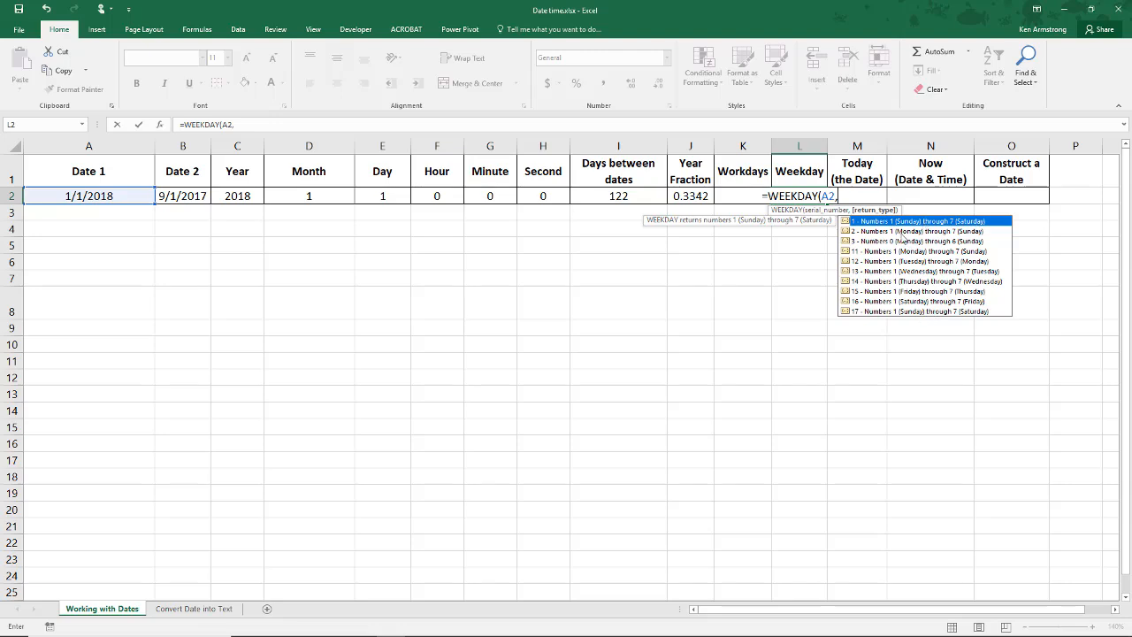
double_click(877, 222)
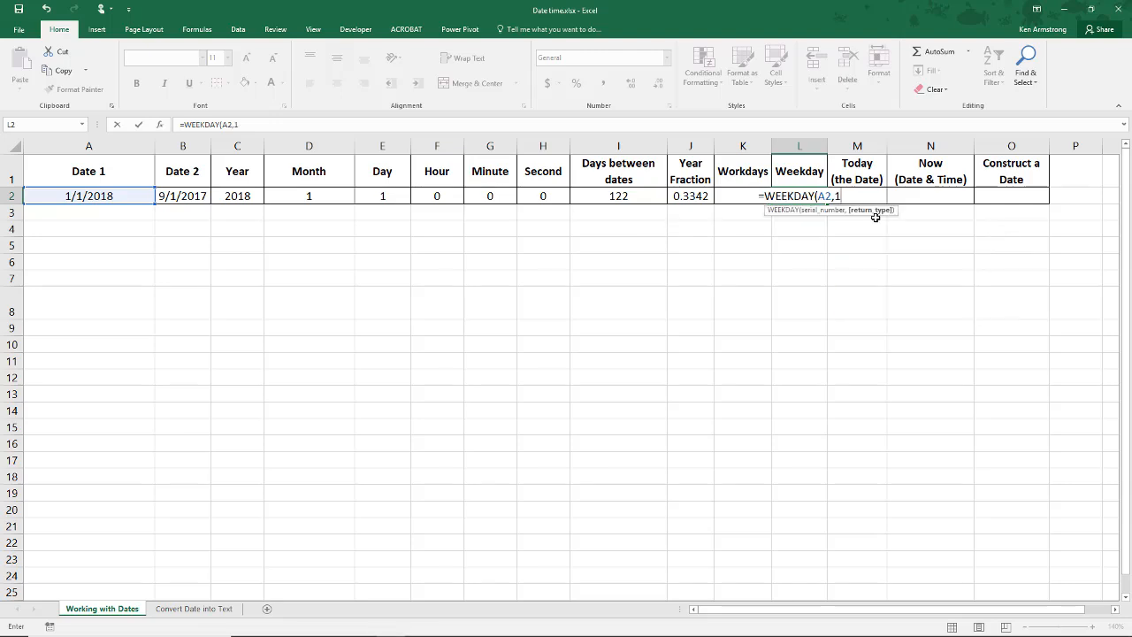
key("Return")
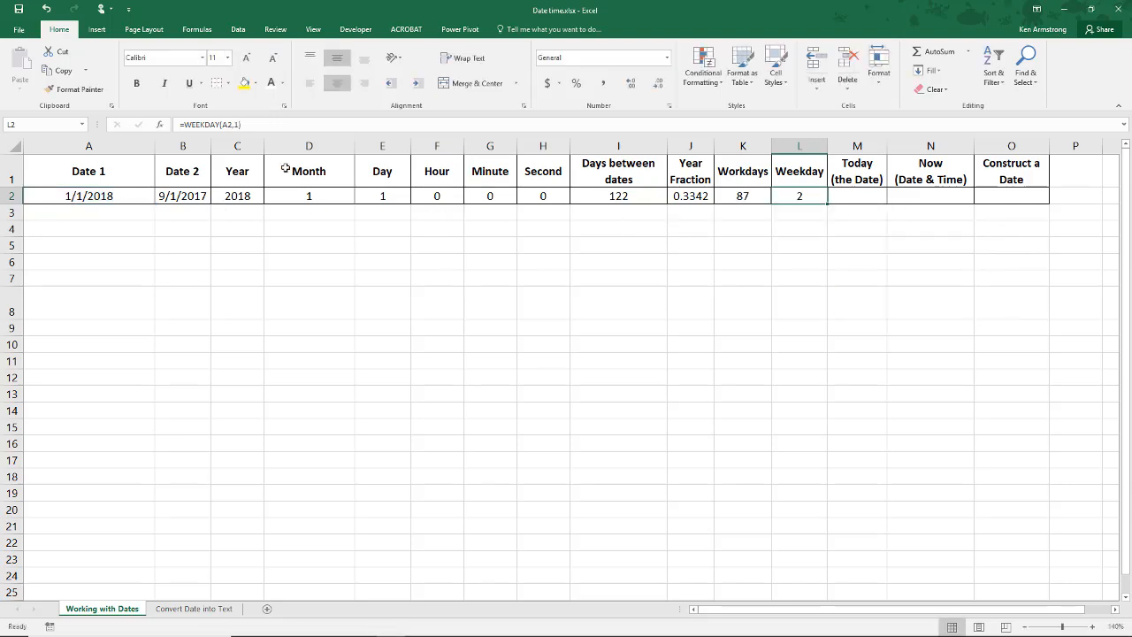
Step: Enter the current date, 8/25/2018, as a fixed value in cell M2
left_click(855, 196)
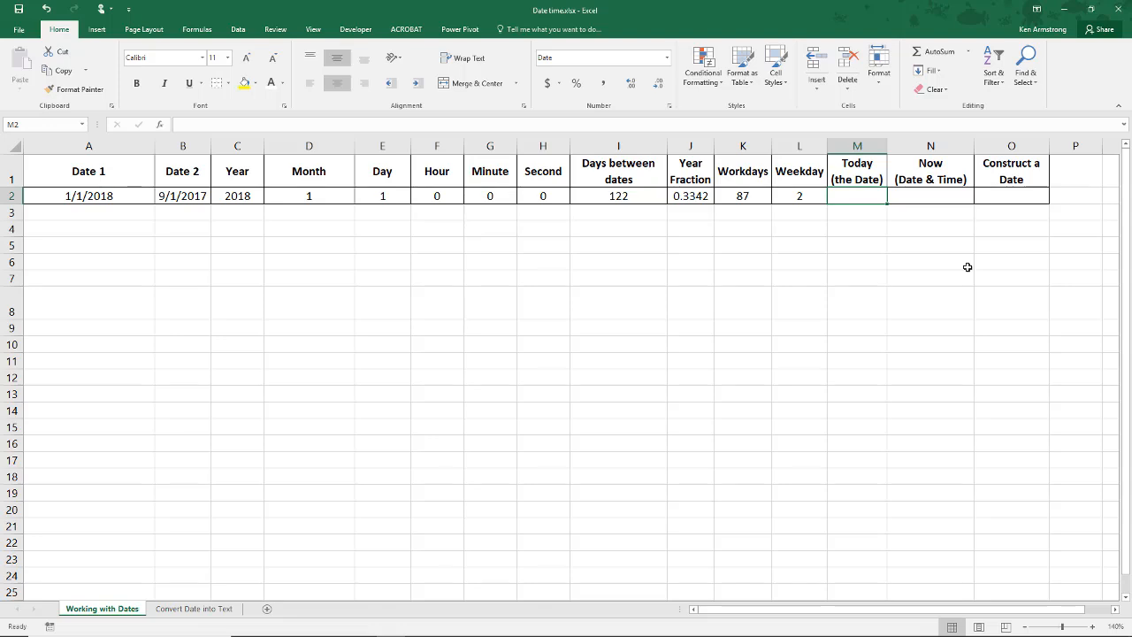
key("ctrl+semicolon")
key("Return")
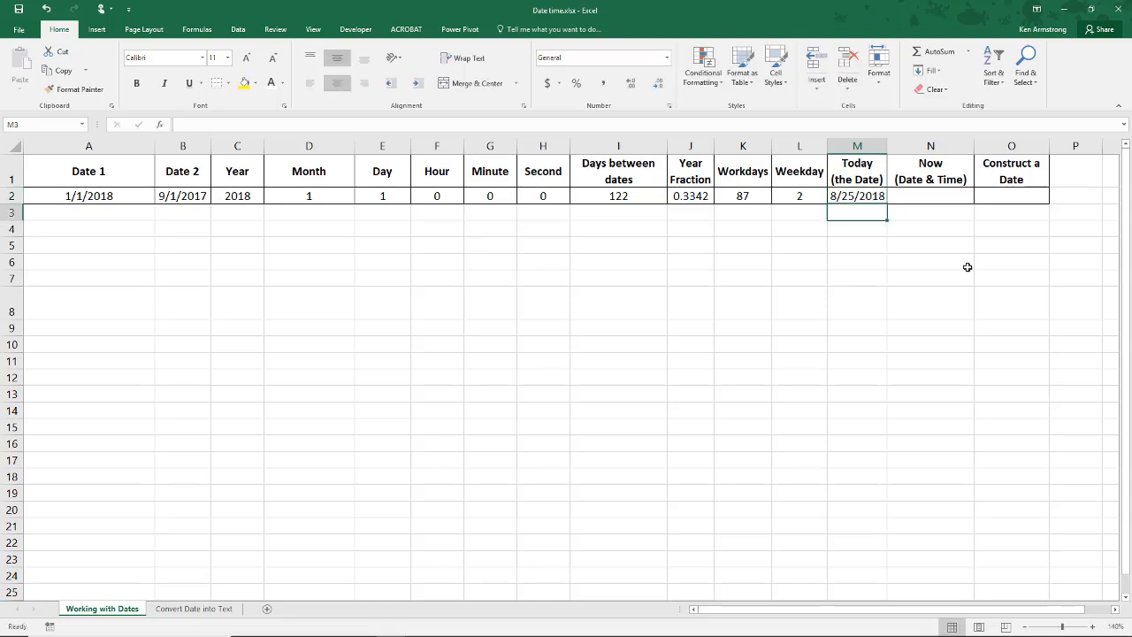
Step: Replace the fixed date in cell M2 with the formula =TODAY()
key("Up")
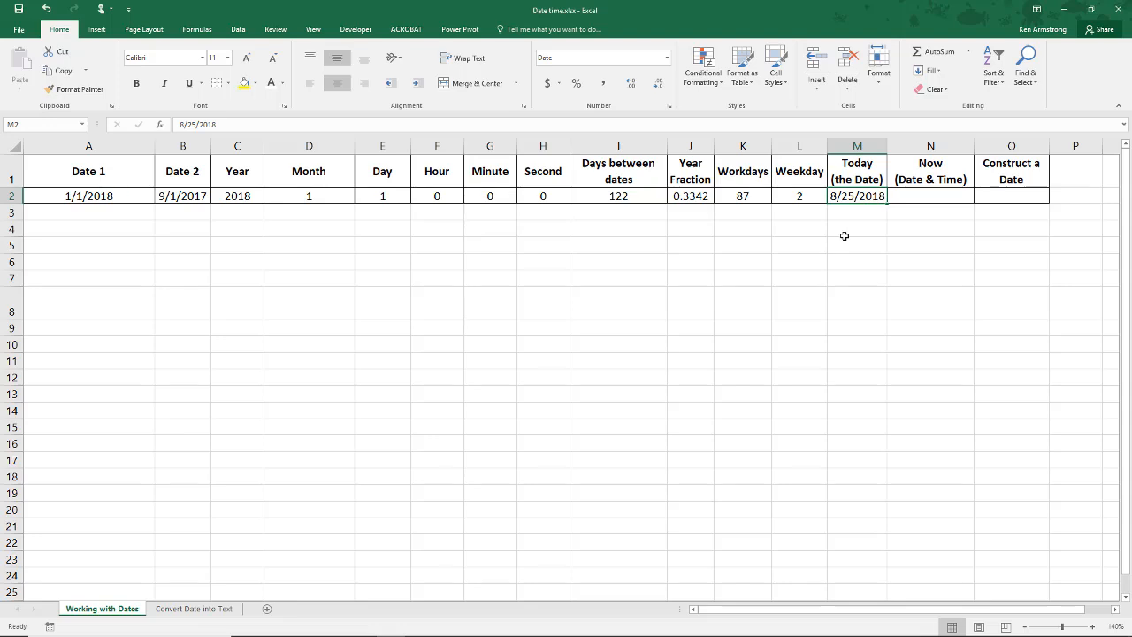
type("=tod")
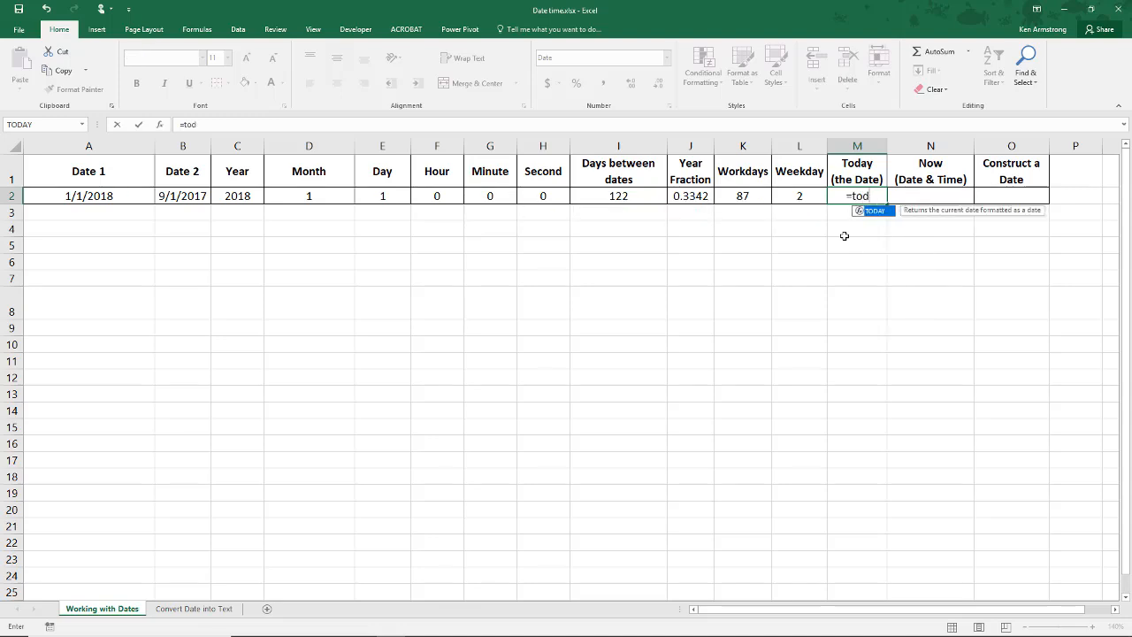
key("Tab")
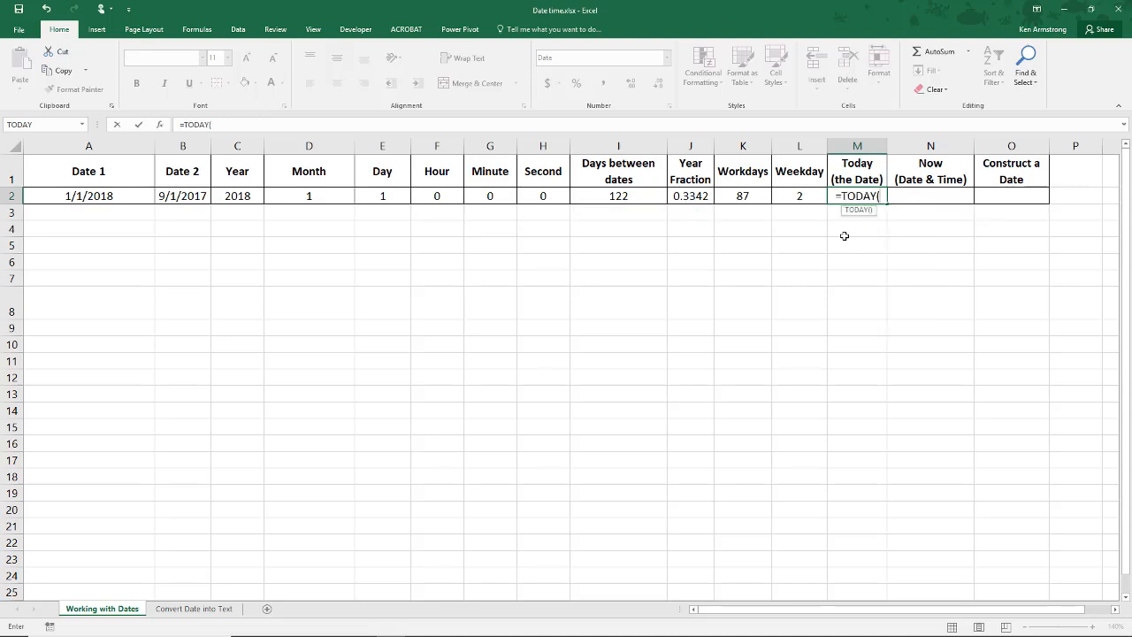
type("()")
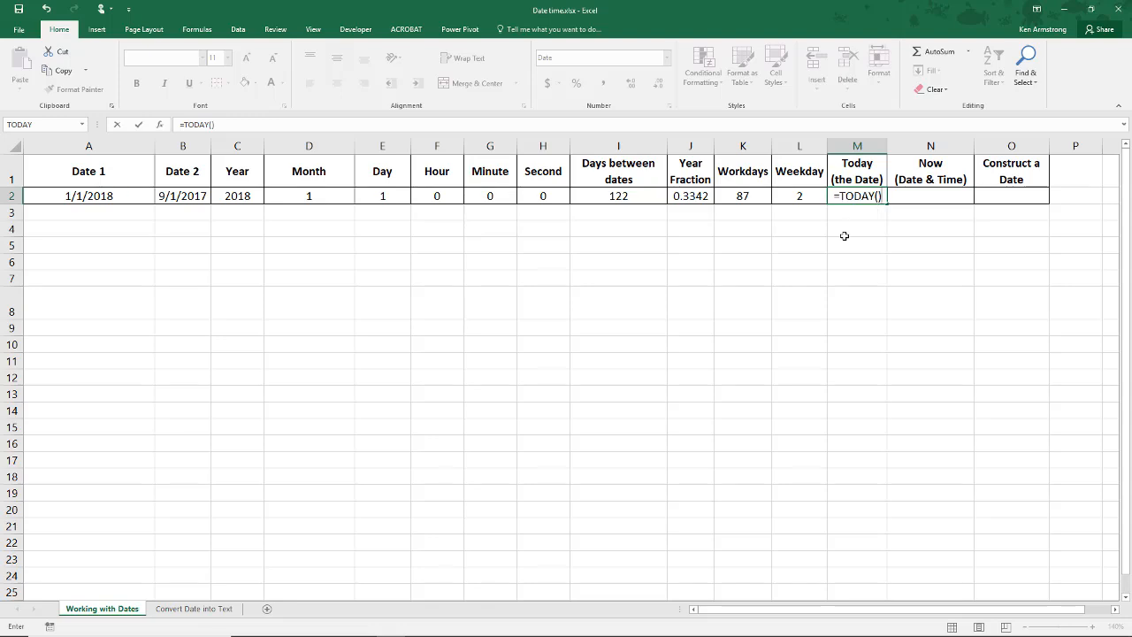
key("Return")
key("Up")
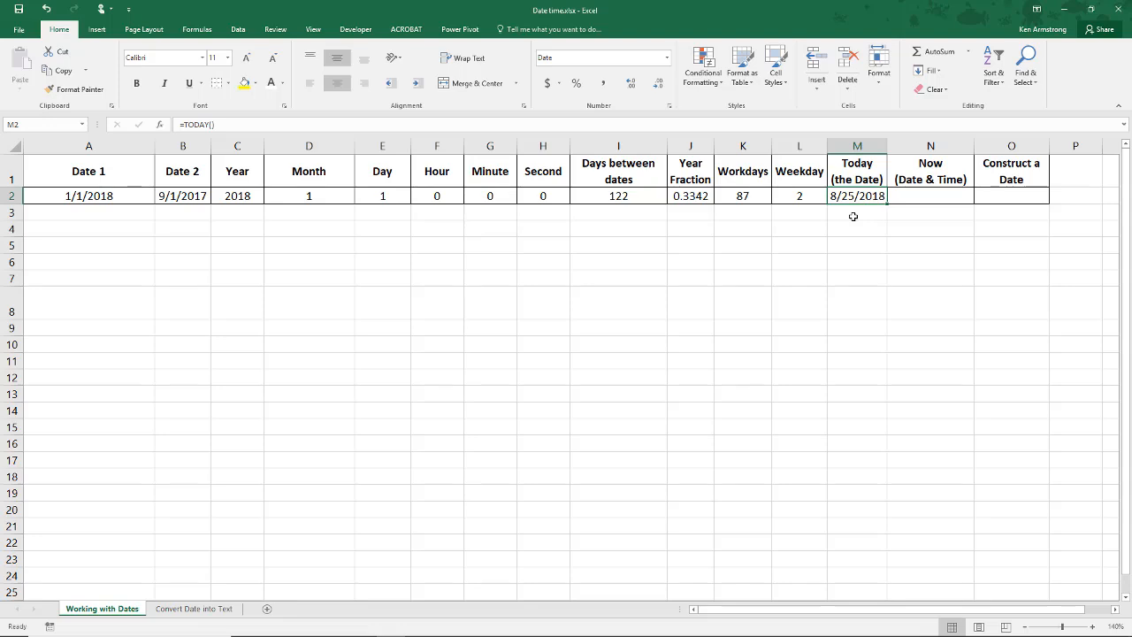
Step: Enter the formula =NOW() in cell N2 for the current date and time
key("Right")
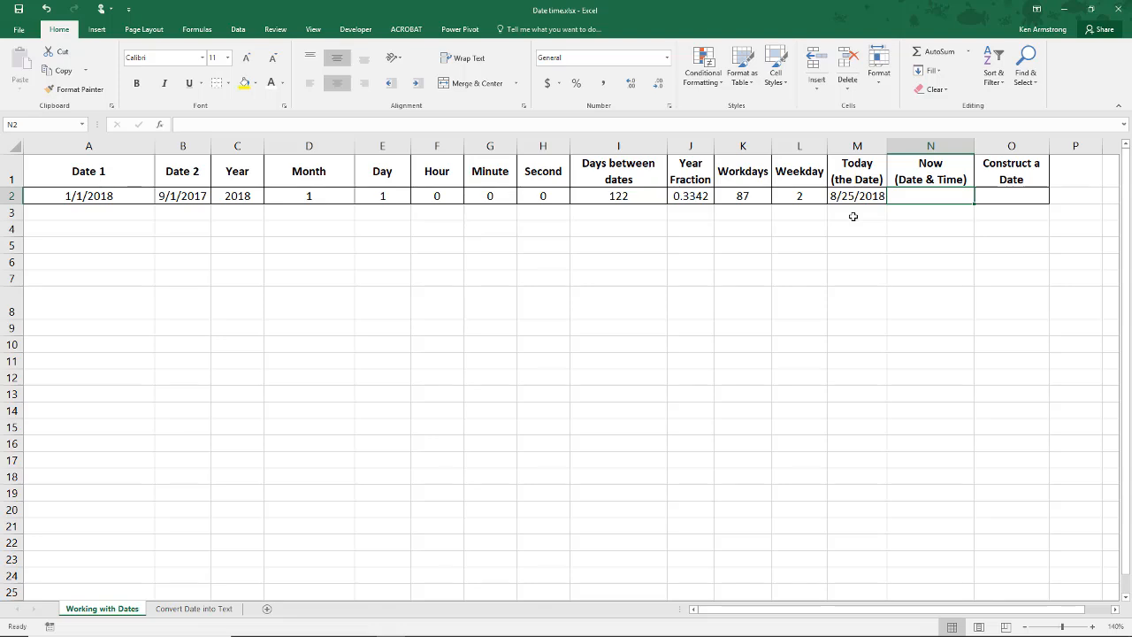
type("=now")
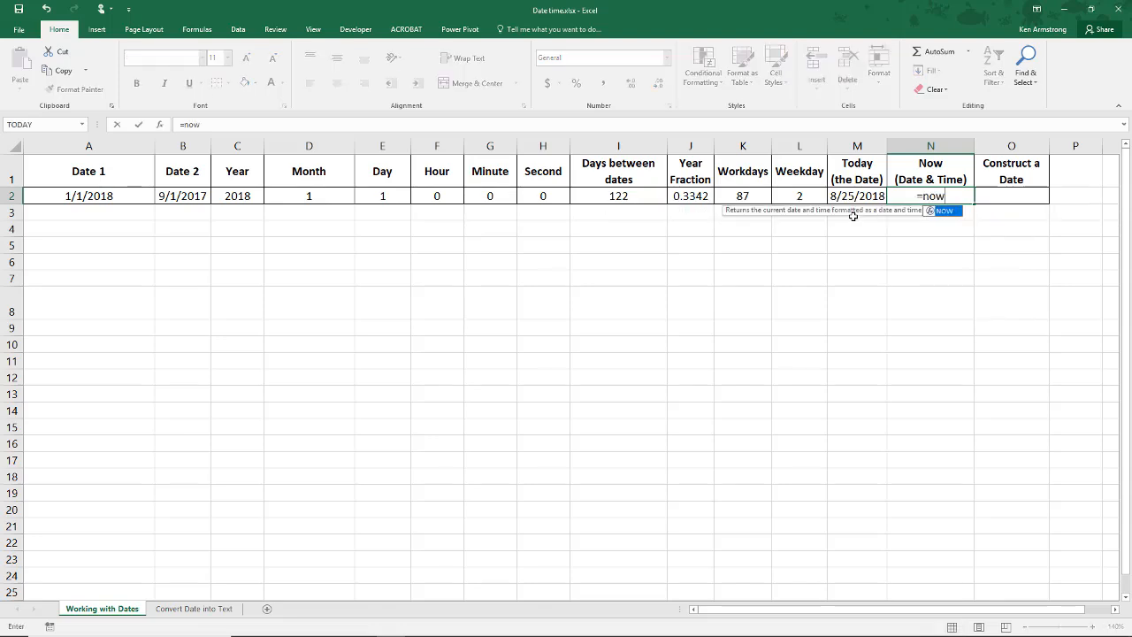
type("()")
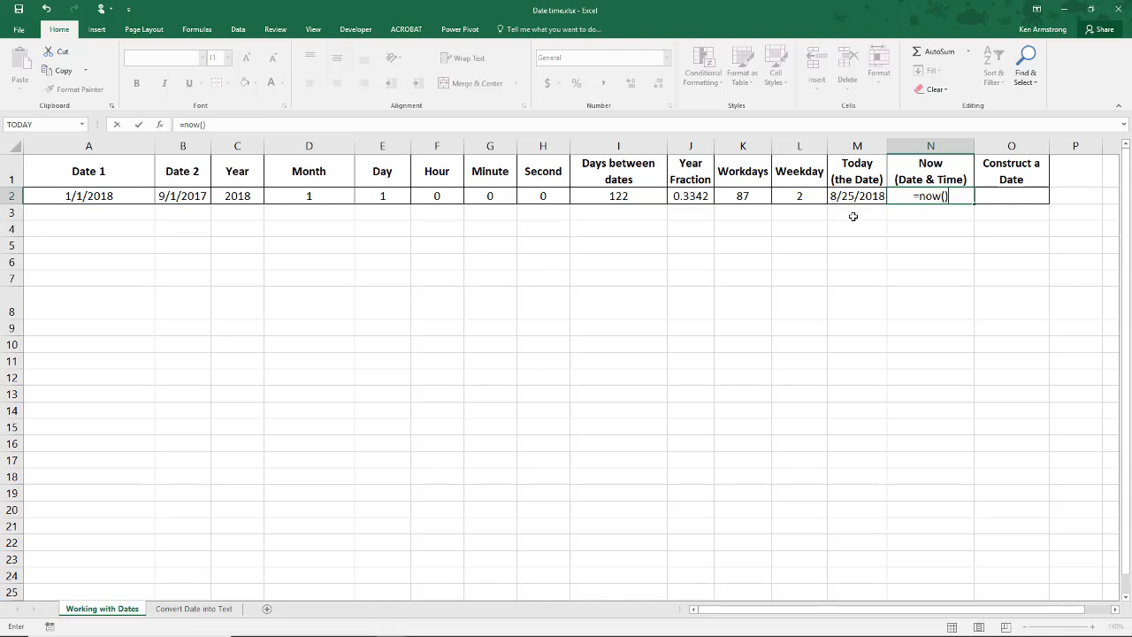
key("Return")
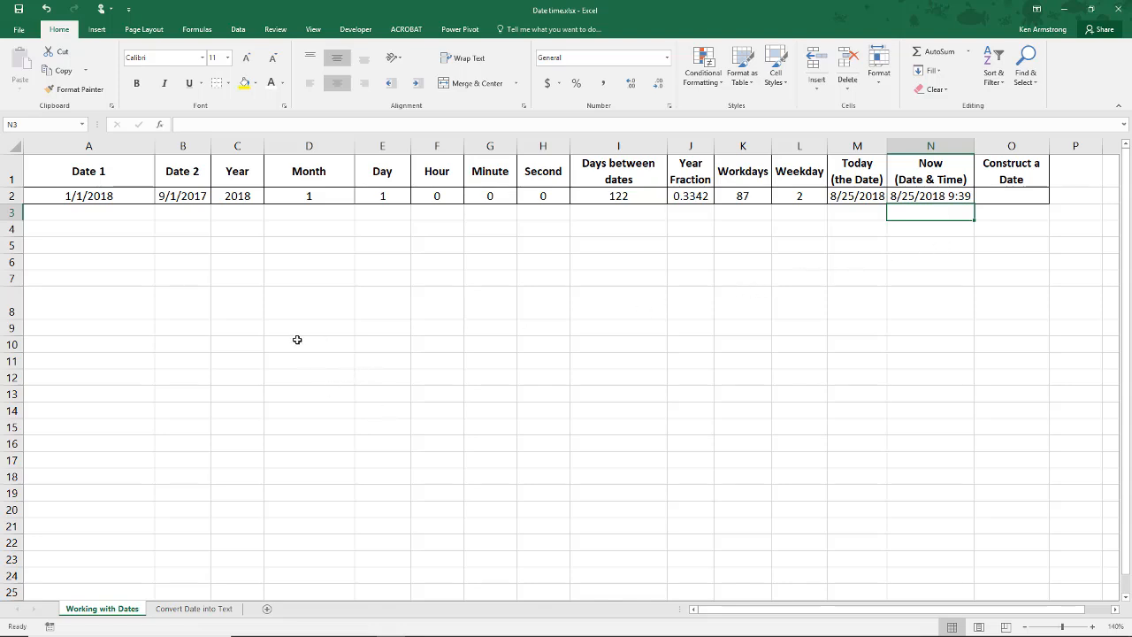
Step: Construct a date in cell O2 from the Year, Month and Day cells with the formula =DATE(C2,D2,E2)
left_click(1024, 195)
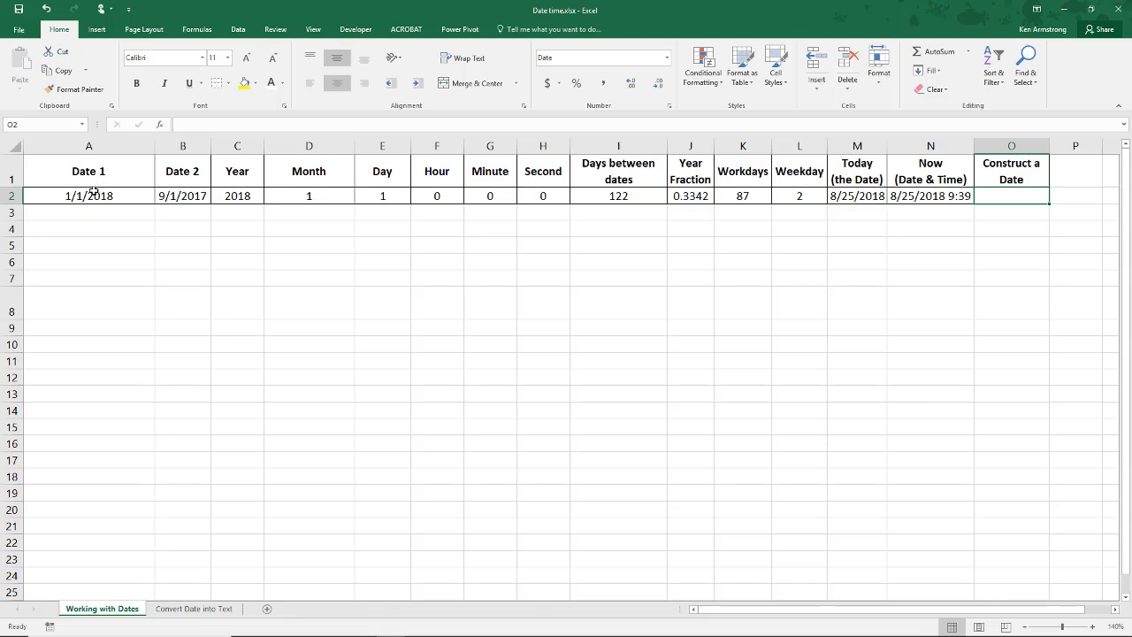
left_click_drag(236, 194, 382, 196)
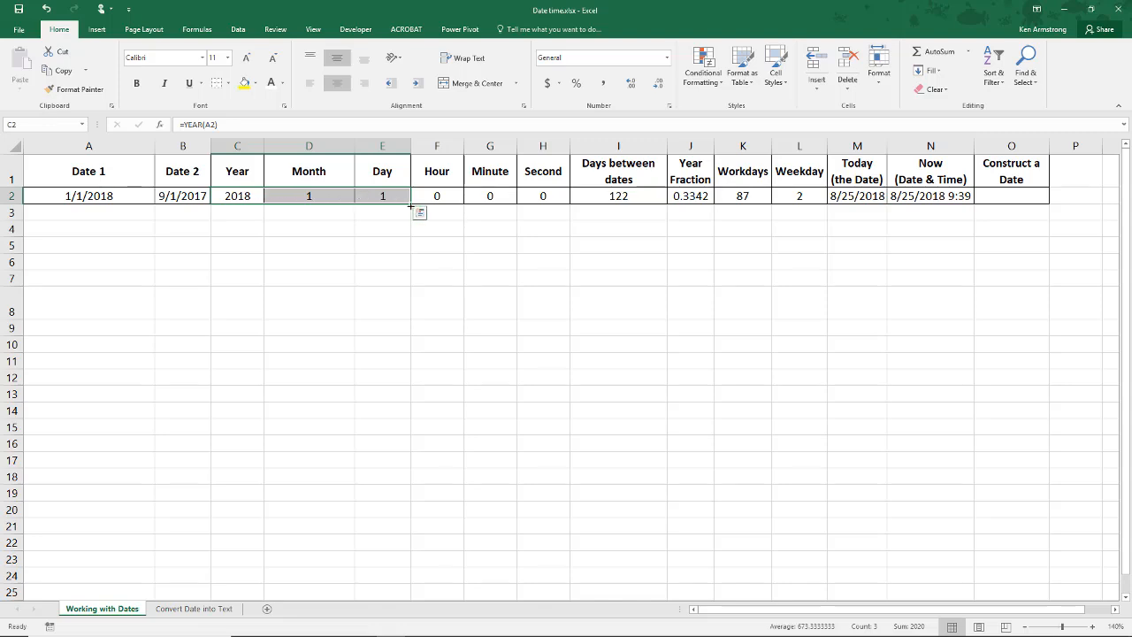
left_click(997, 197)
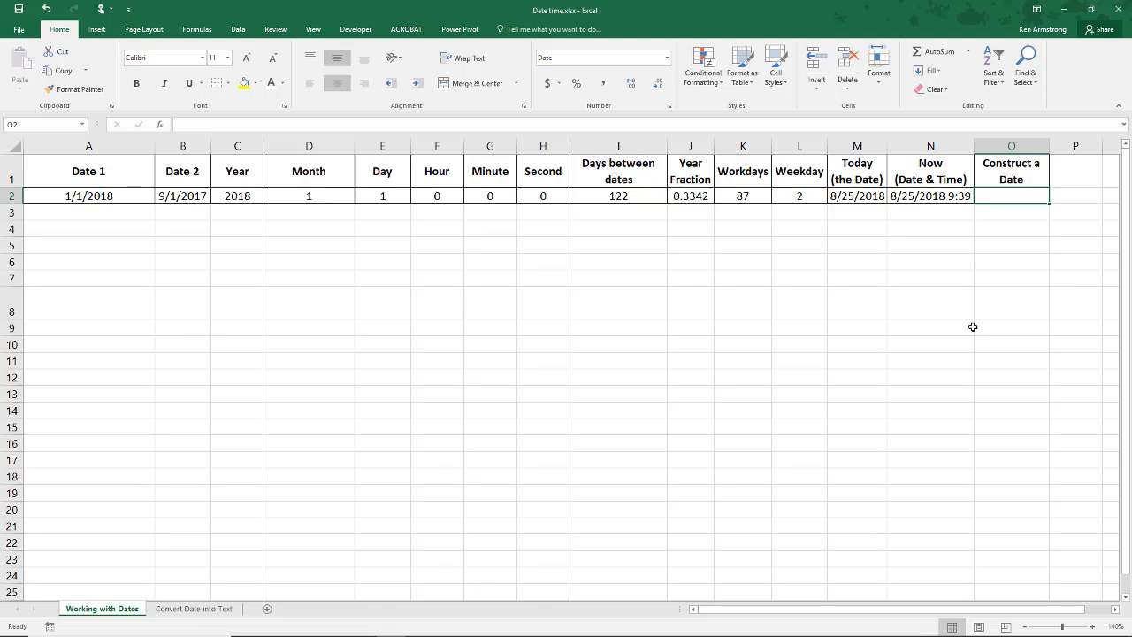
type("=d")
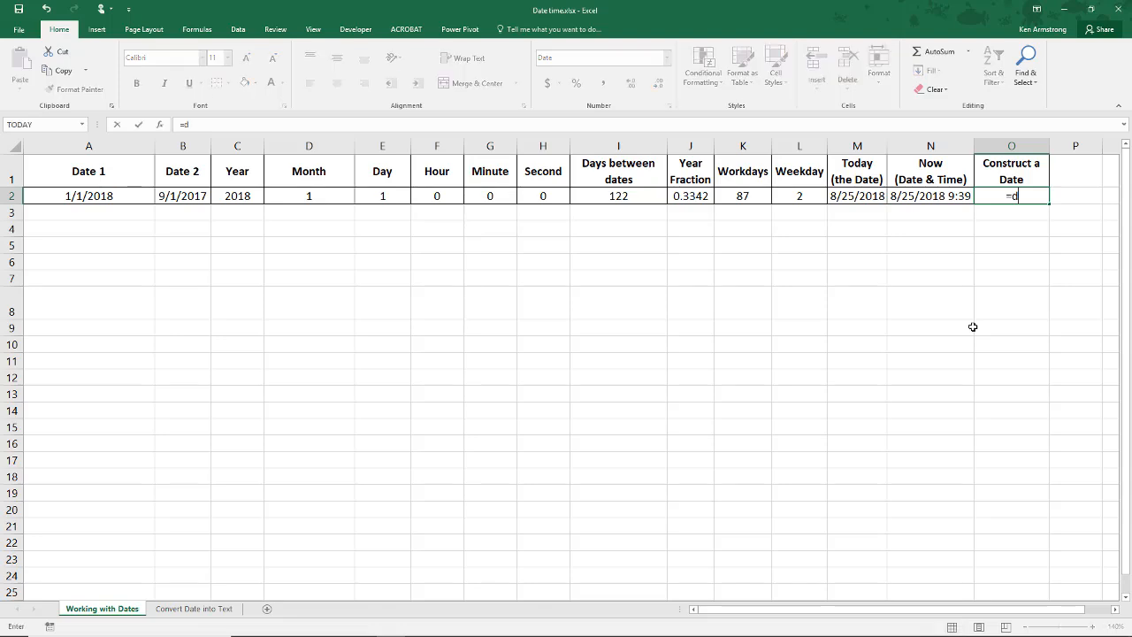
type("at")
key("Tab")
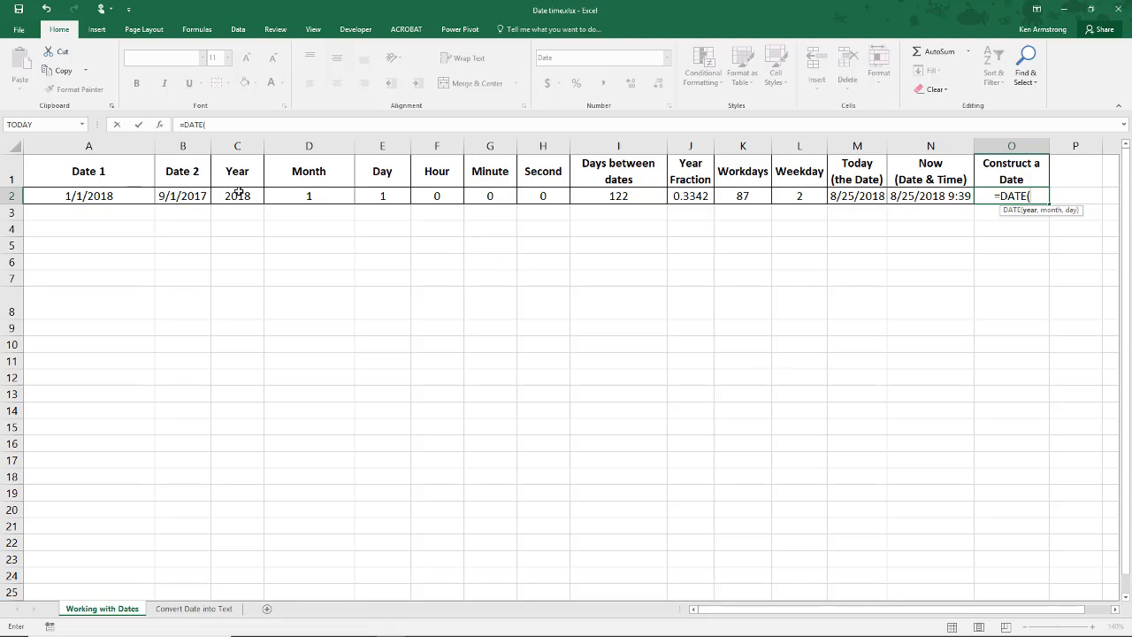
left_click(239, 194)
type(",")
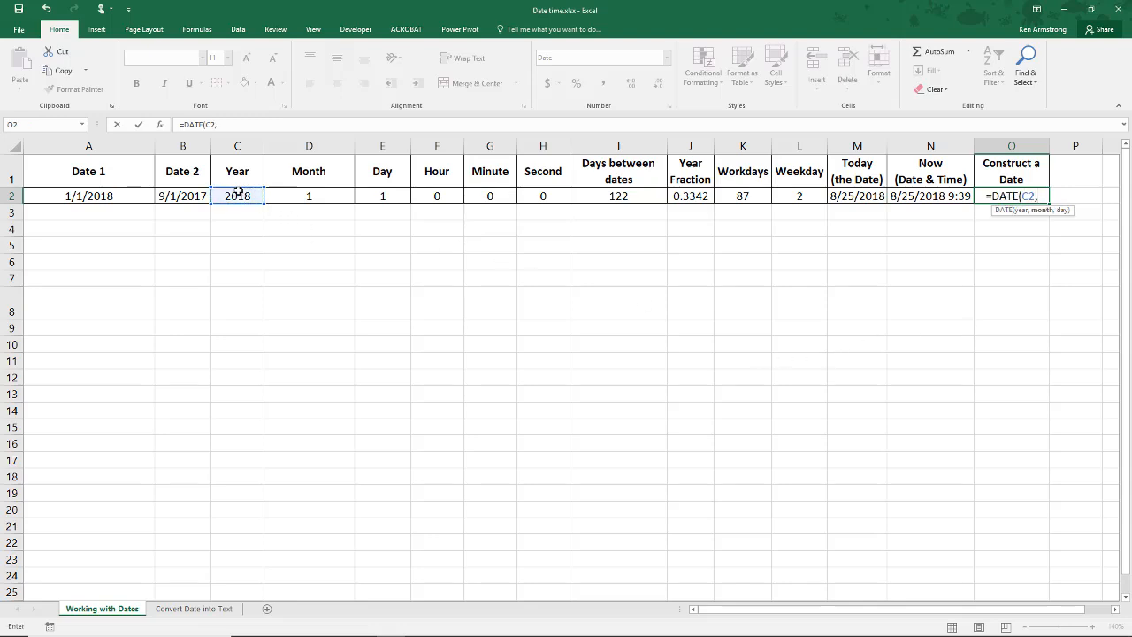
left_click(303, 196)
type(",")
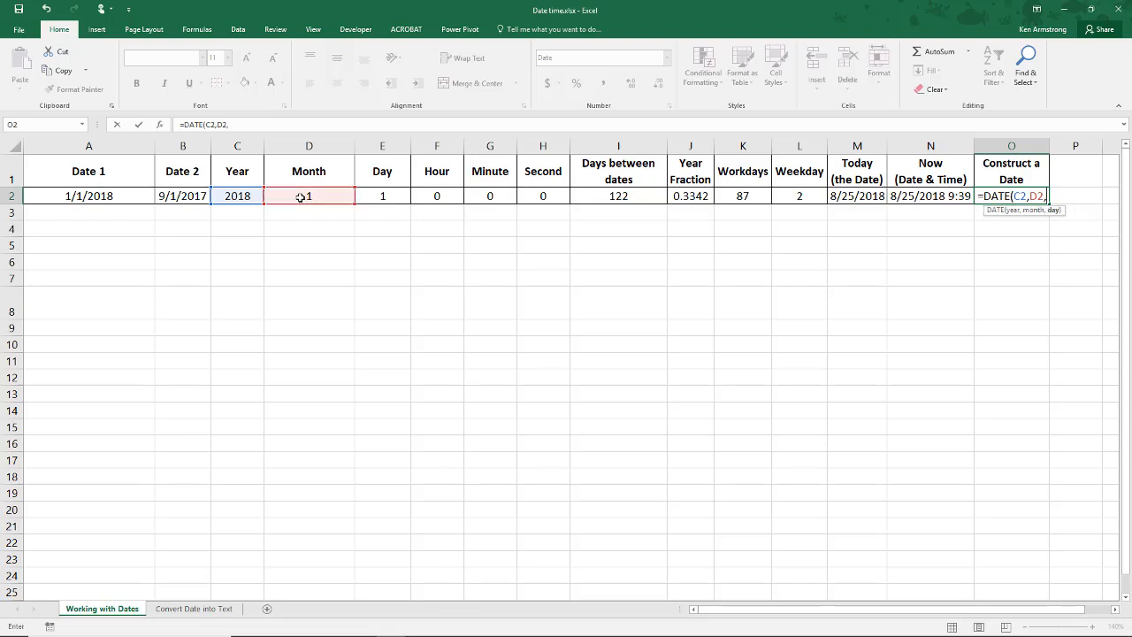
left_click(384, 196)
key("ctrl+Return")
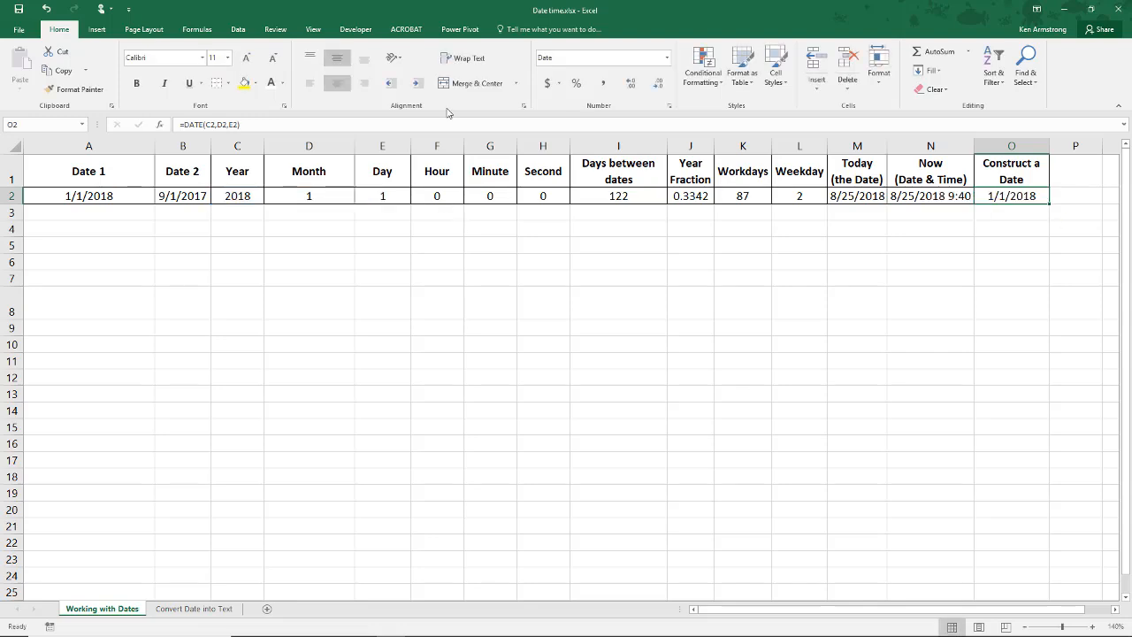
Step: Change the formula in cell O2 to use fixed values: =DATE(2018,9,1)
left_click(236, 124)
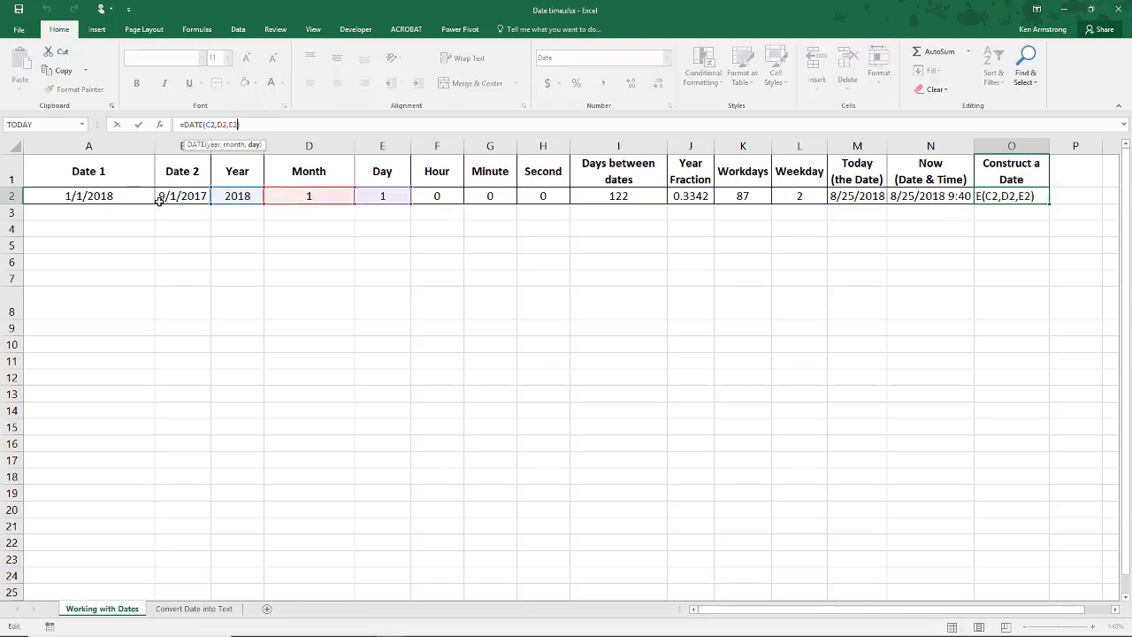
key("BackSpace")
key("BackSpace")
key("BackSpace")
key("BackSpace")
key("BackSpace")
key("BackSpace")
key("BackSpace")
key("BackSpace")
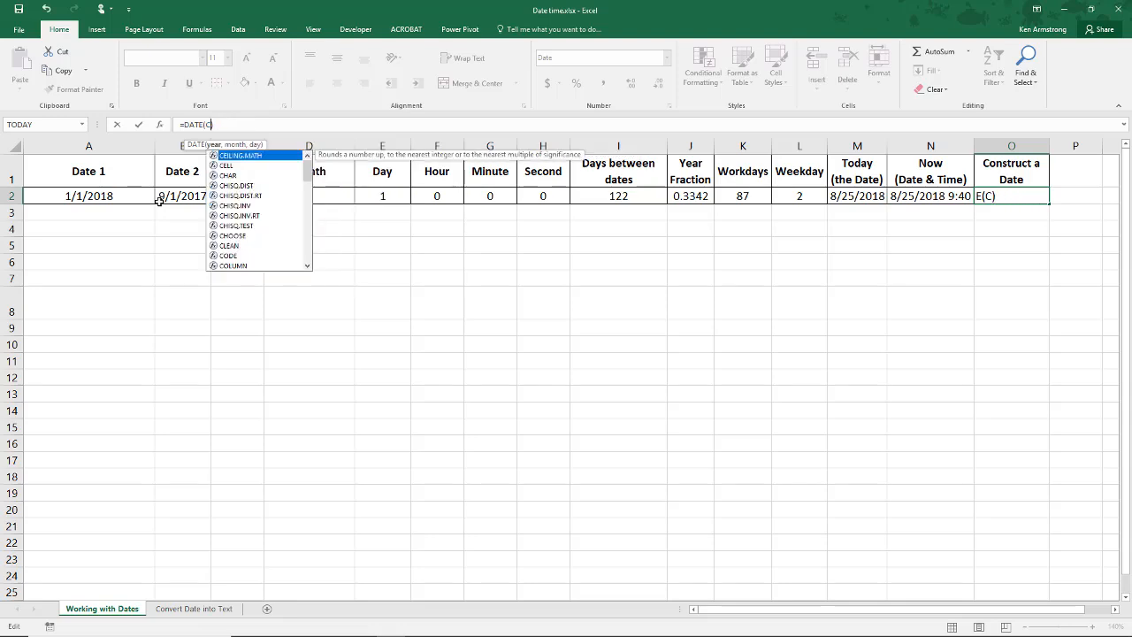
type("2018")
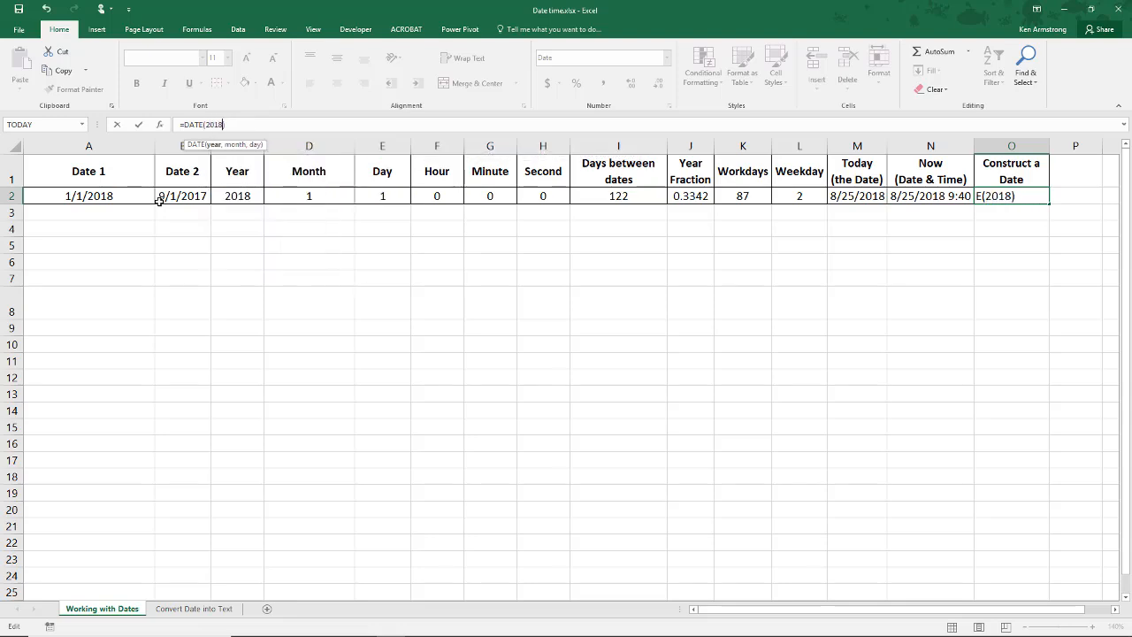
type(",12")
key("BackSpace")
key("BackSpace")
type("9,1")
key("Return")
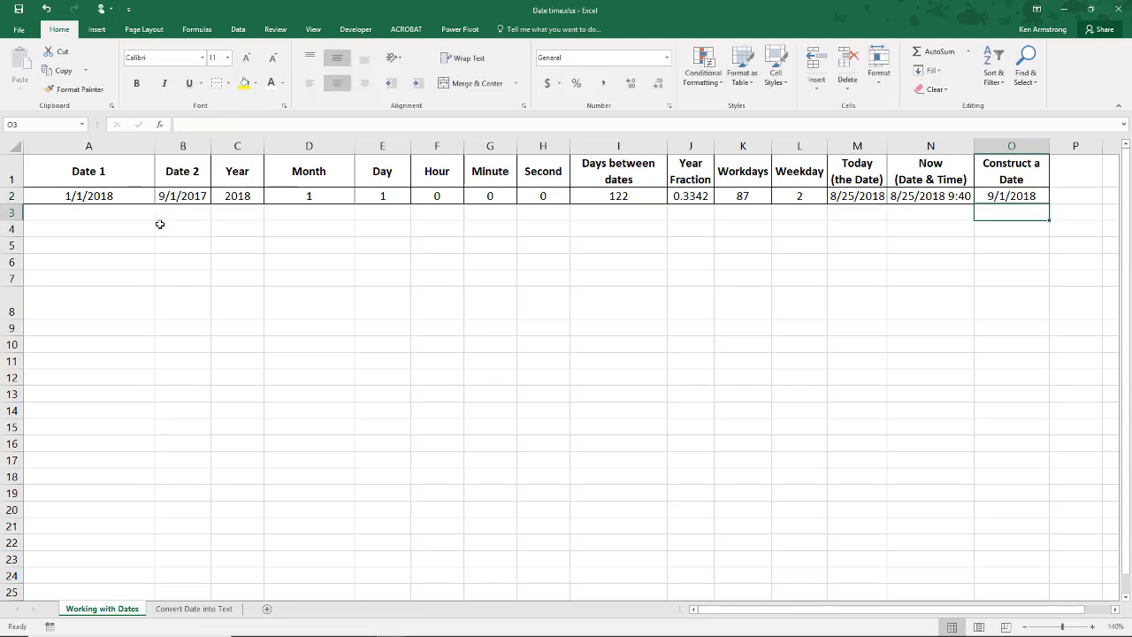
key("Up")
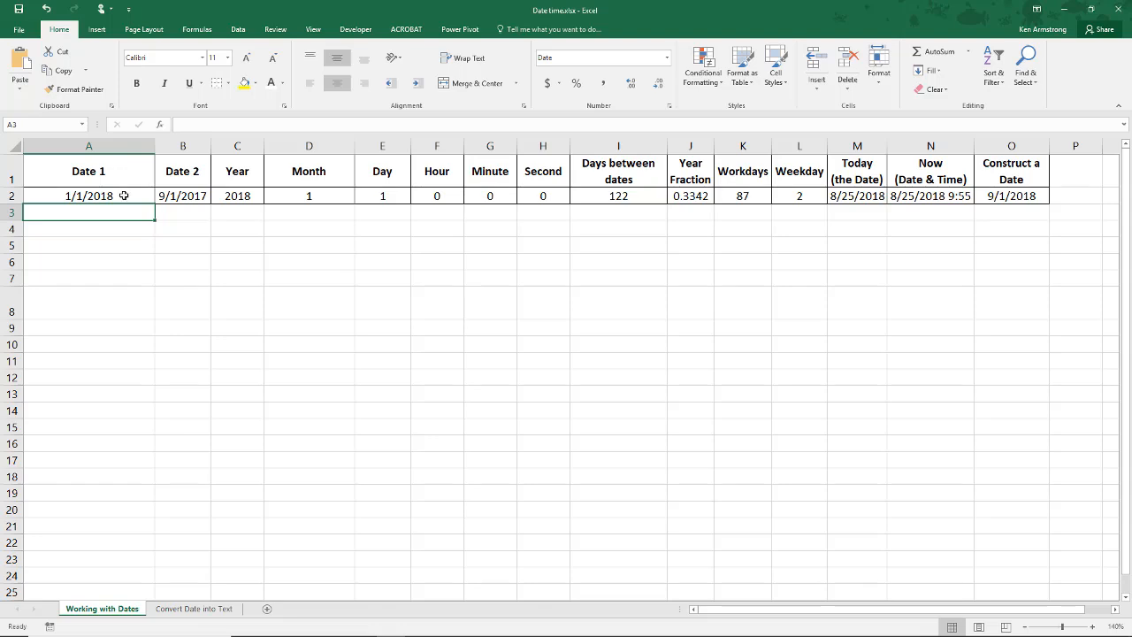
Step: Enter the formula =A2+7 in cell A3 and fill it down column A to build a series of weekly dates
type("=")
key("Up")
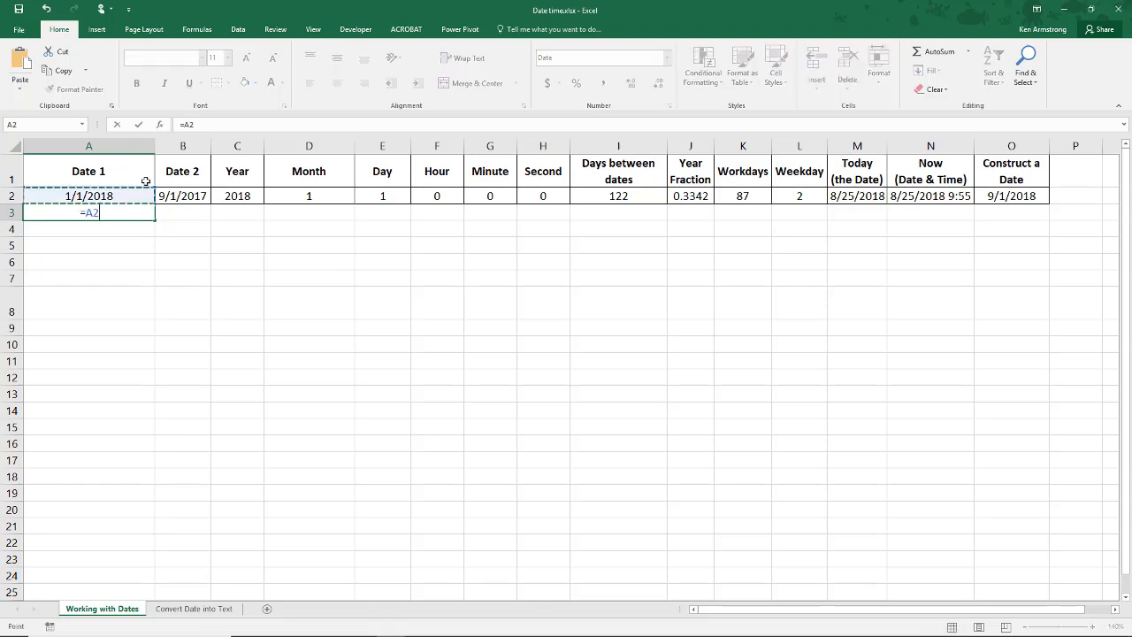
type("+7")
key("Return")
left_click(144, 209)
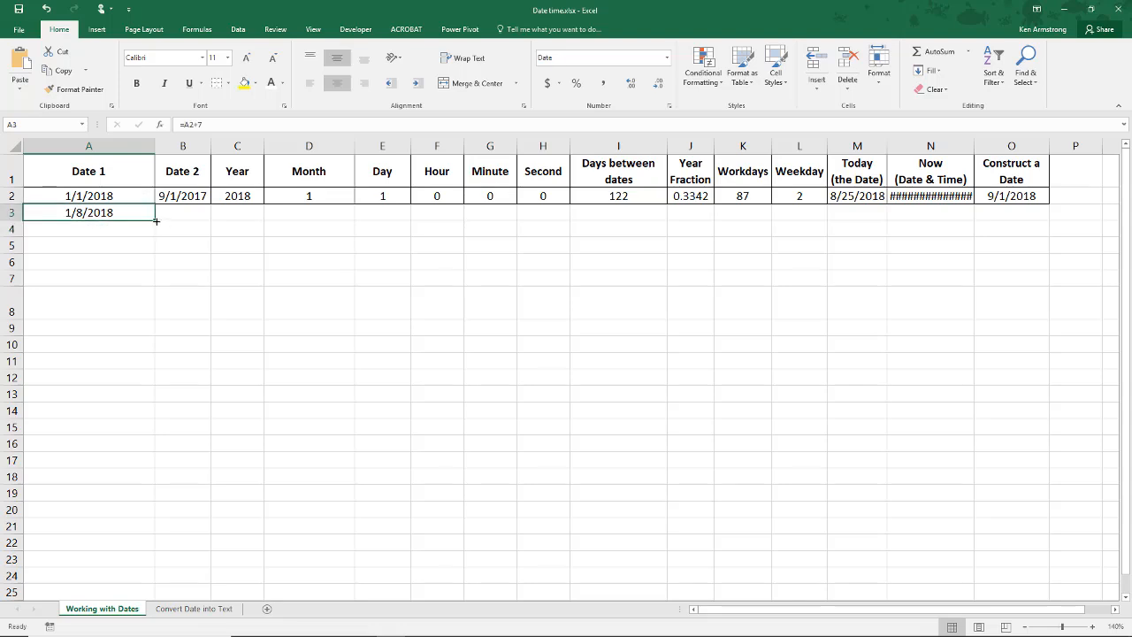
left_click_drag(157, 219, 157, 484)
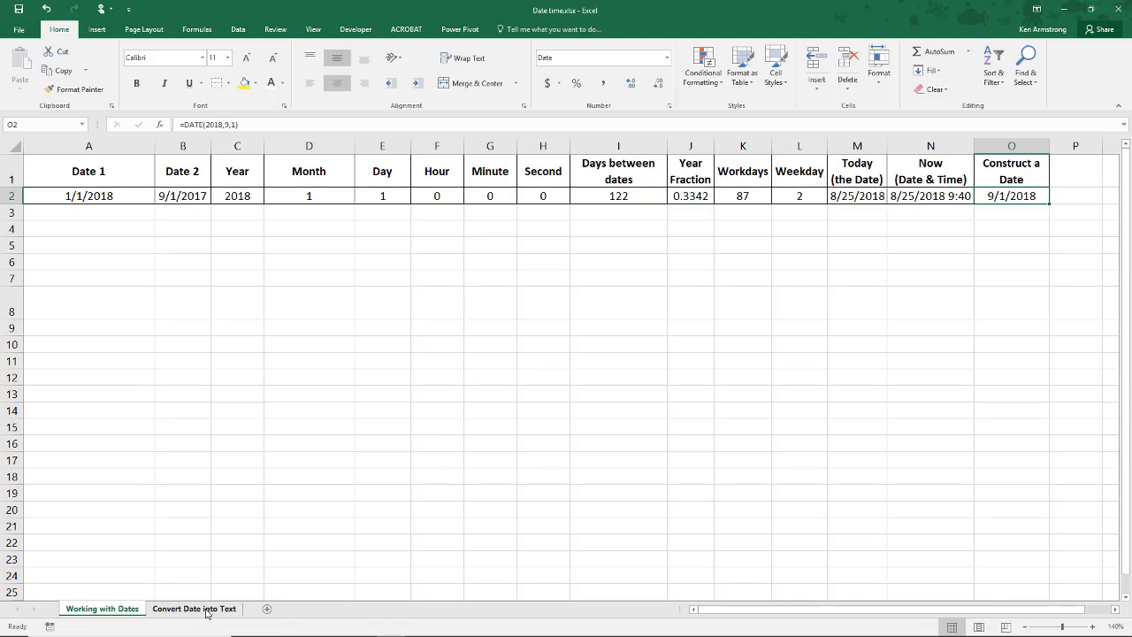
Step: Open the Convert Date into Text sheet and examine its Date and Sales columns and the sample sentence in D2
left_click(197, 608)
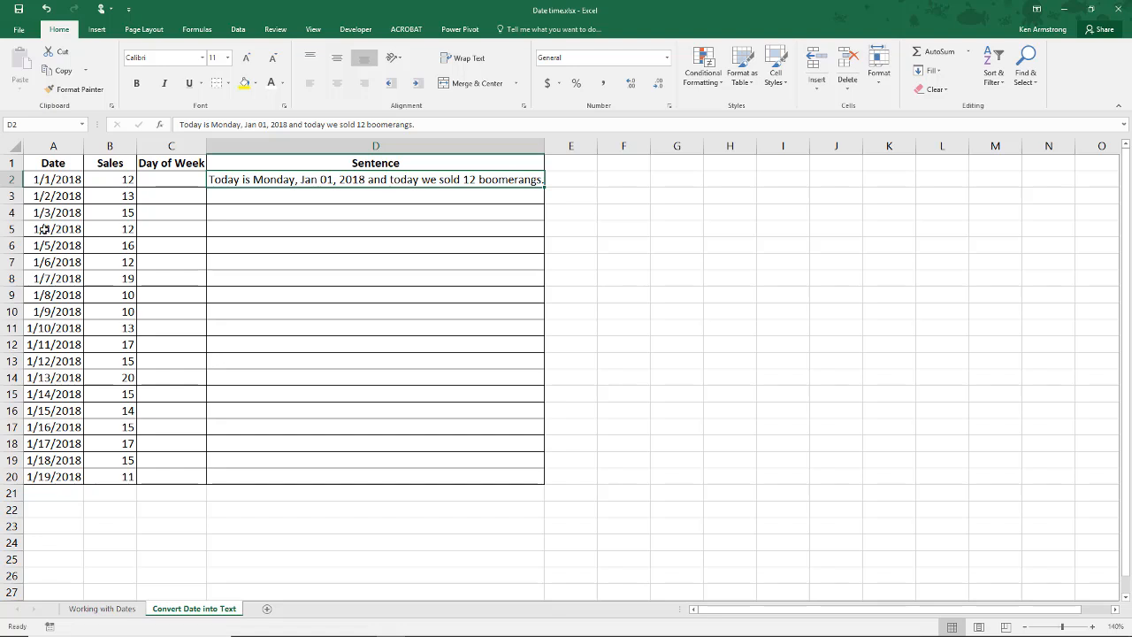
left_click_drag(55, 179, 73, 477)
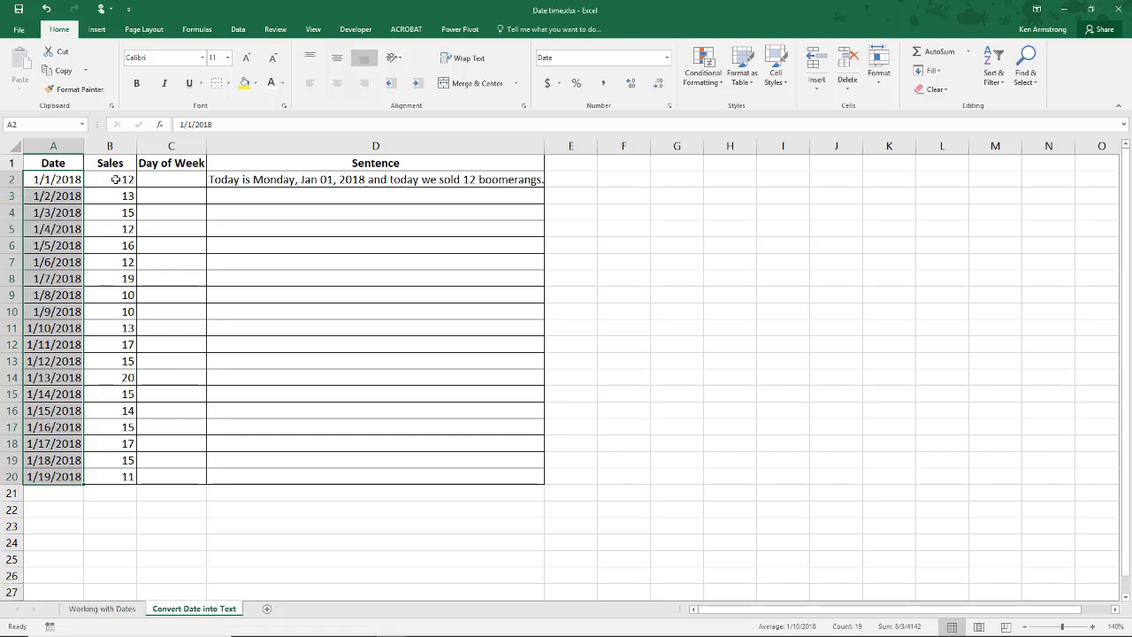
left_click_drag(115, 179, 124, 478)
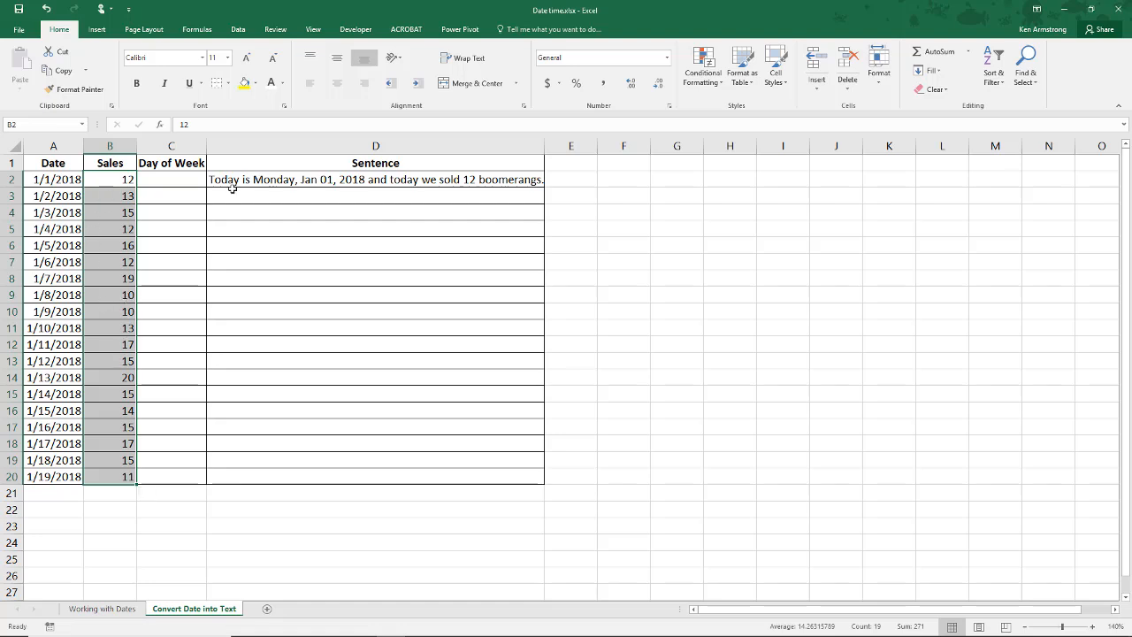
left_click(48, 178)
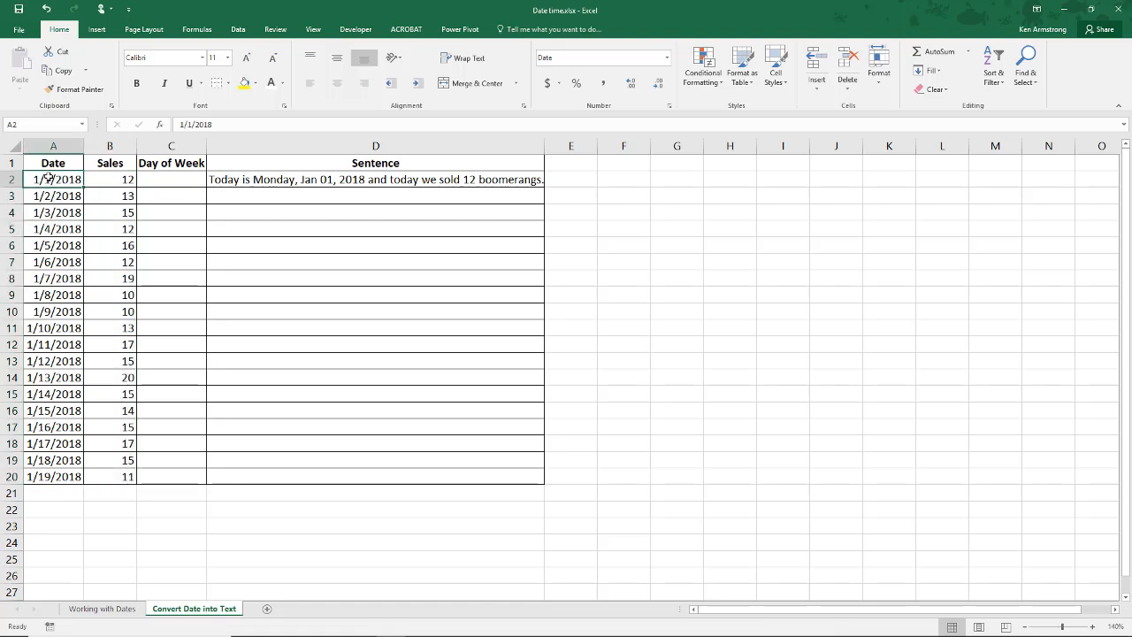
left_click(123, 178)
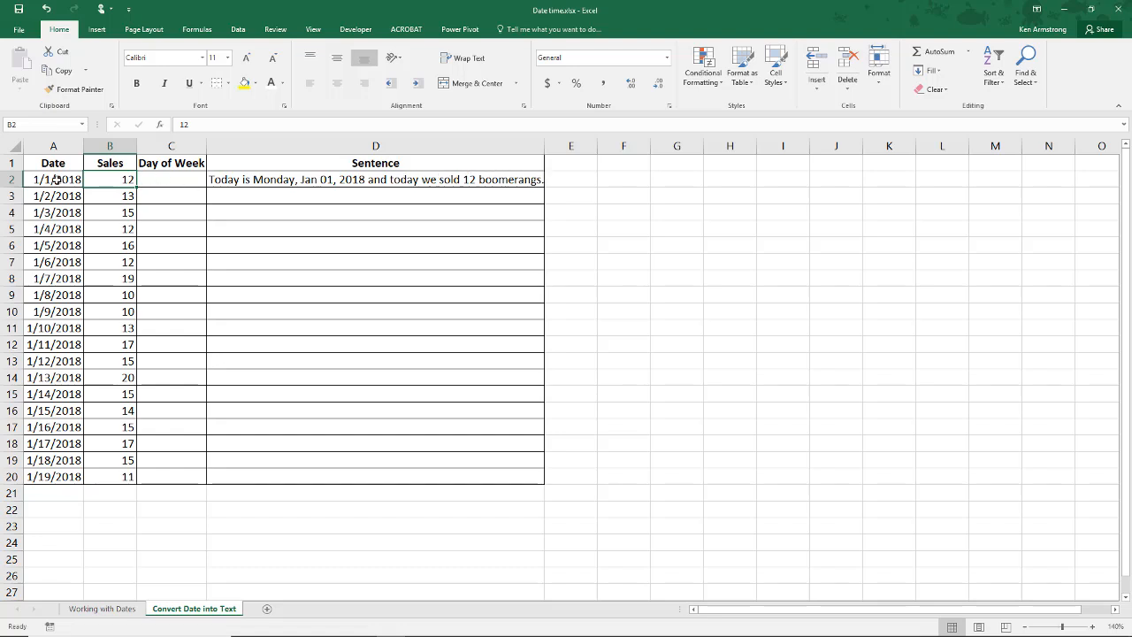
left_click(303, 180)
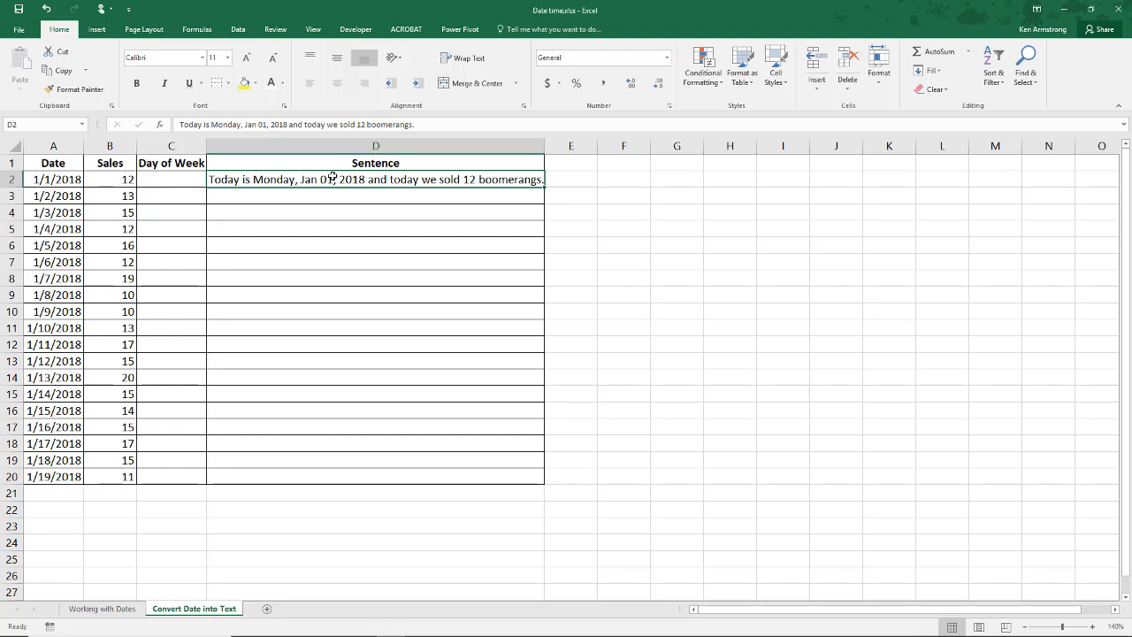
left_click_drag(55, 174, 54, 394)
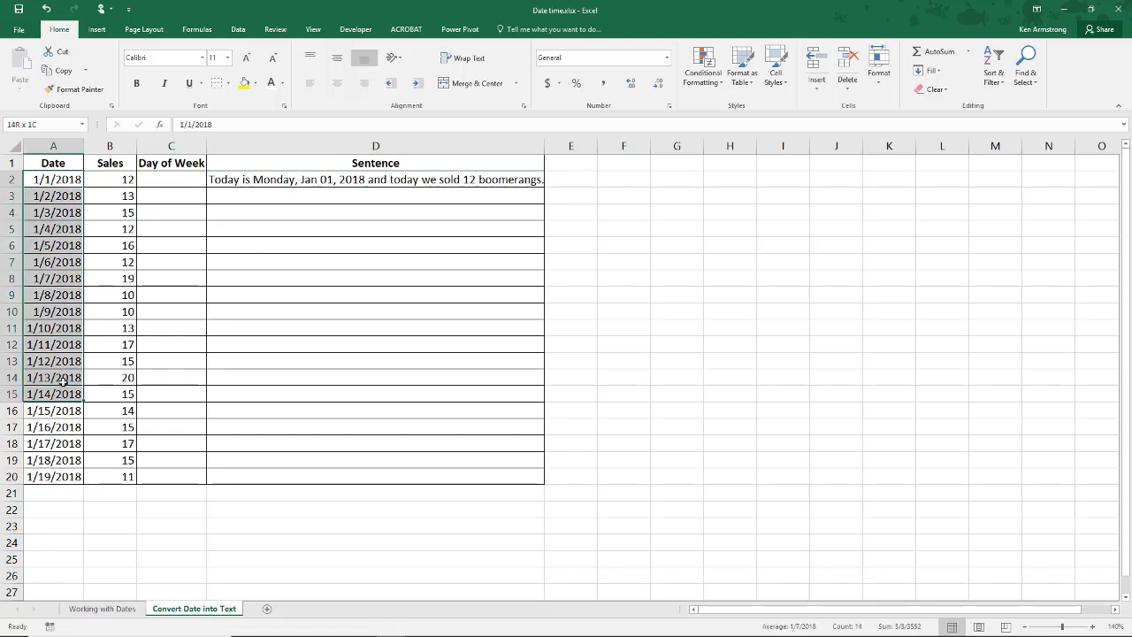
left_click_drag(96, 181, 107, 411)
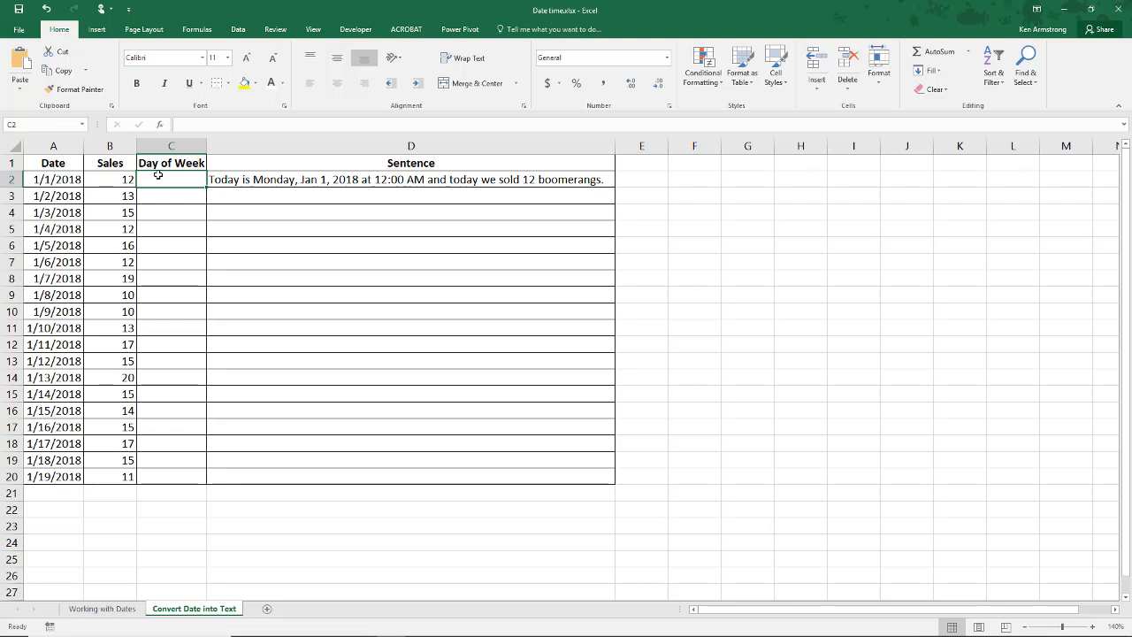
type("=text")
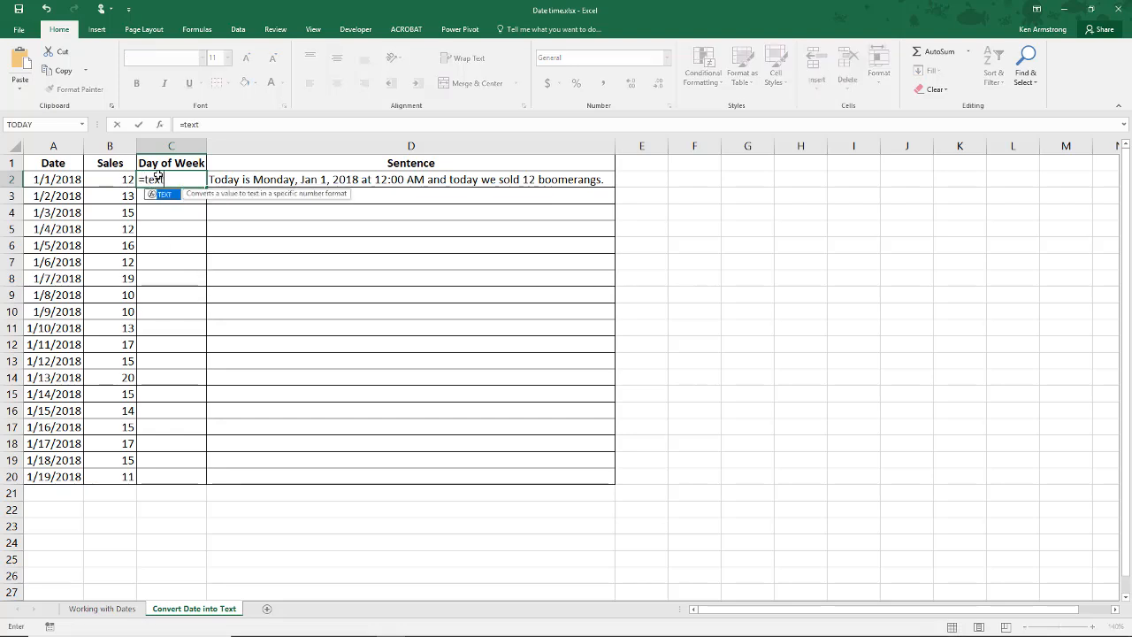
type("(")
left_click(53, 177)
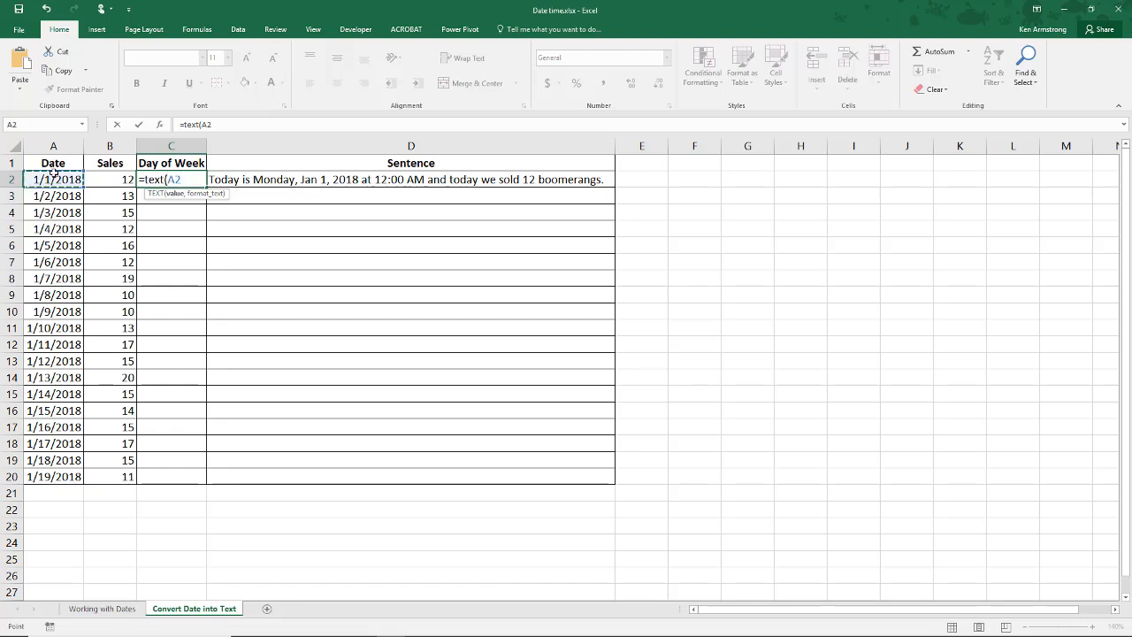
type(",")
key("Escape")
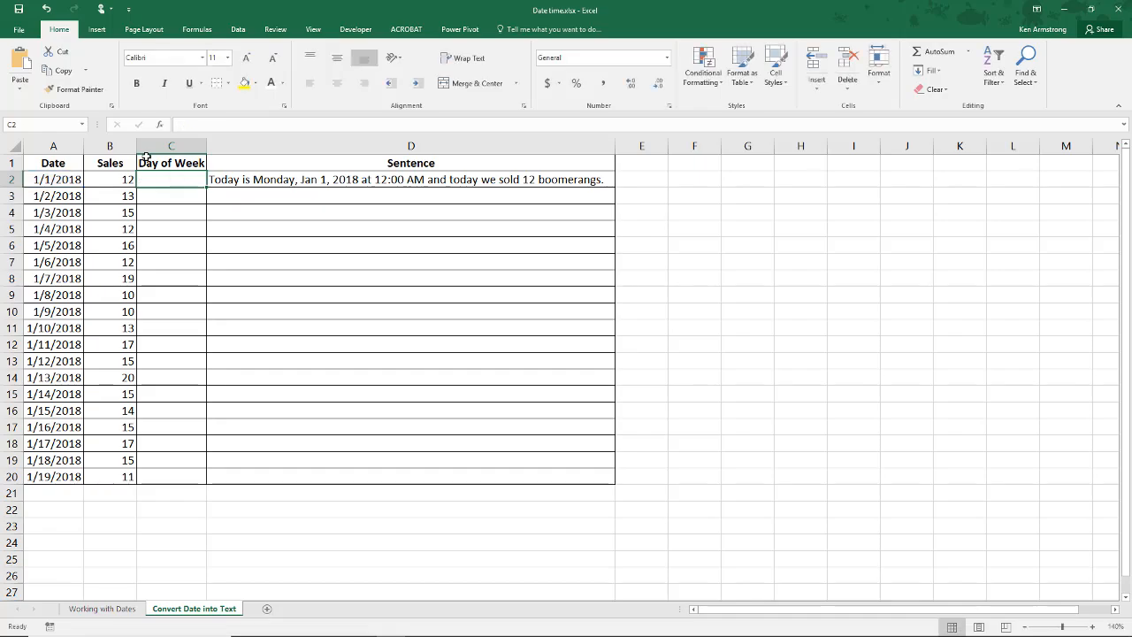
Step: Open the cell formatting for the first date, A2, and choose the date type 3/14/12 1:30 PM
key("Left")
key("Left")
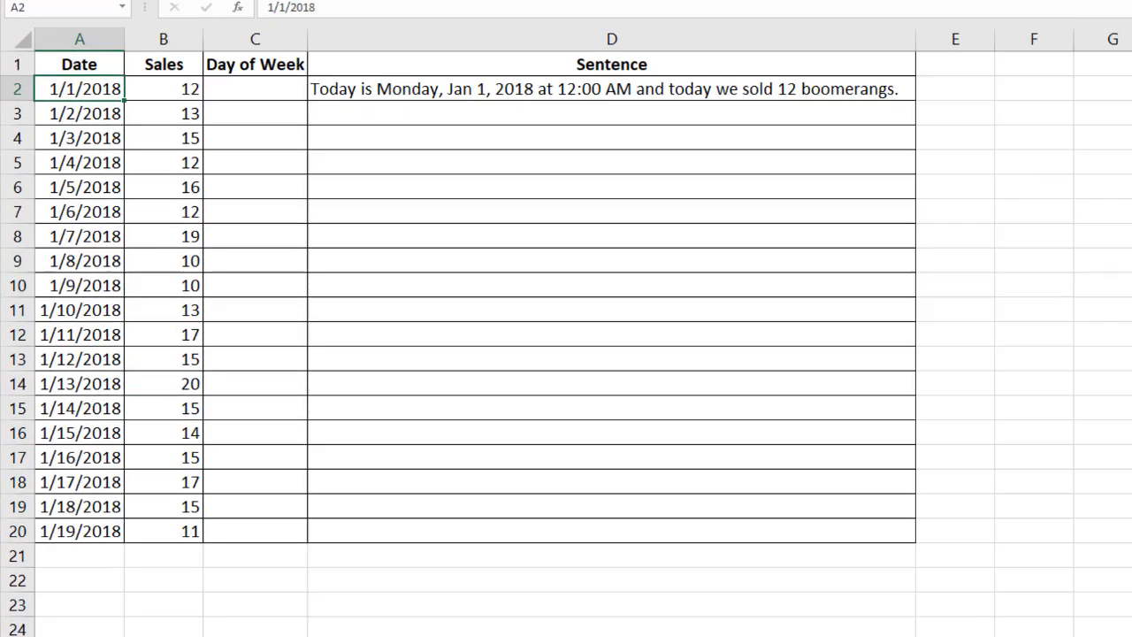
left_click(671, 106)
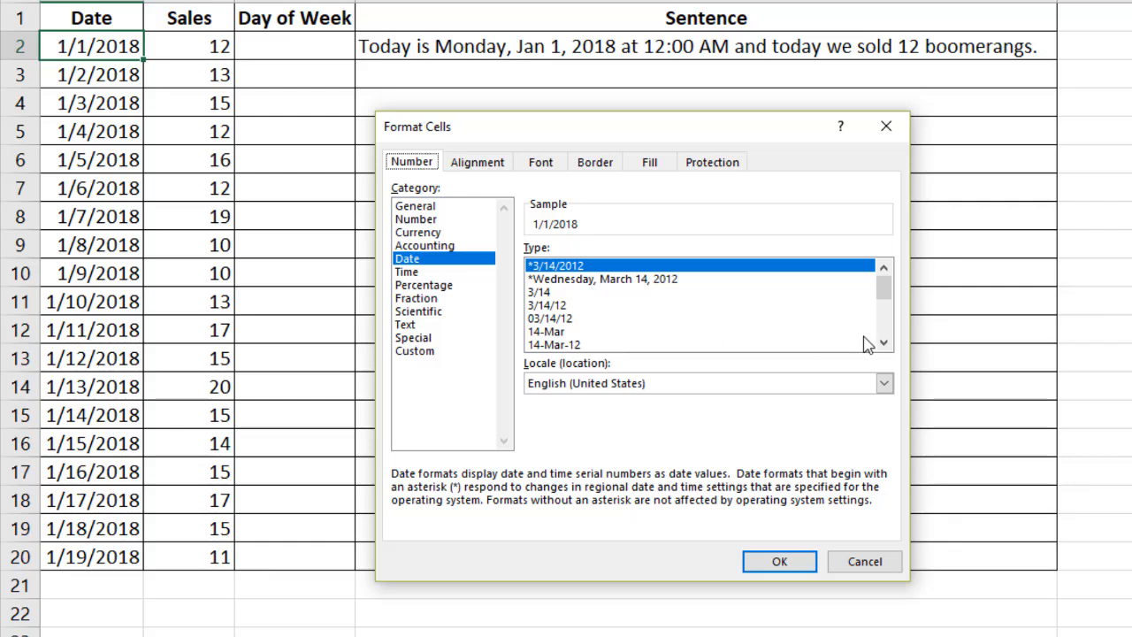
scroll(884, 336, "down", 2)
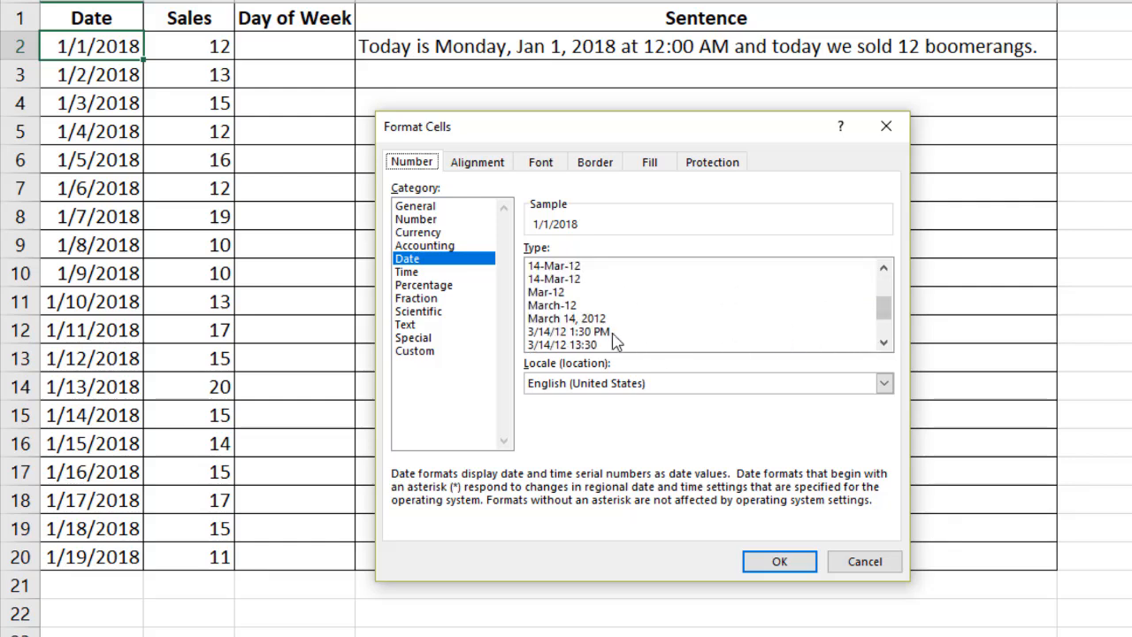
left_click(585, 332)
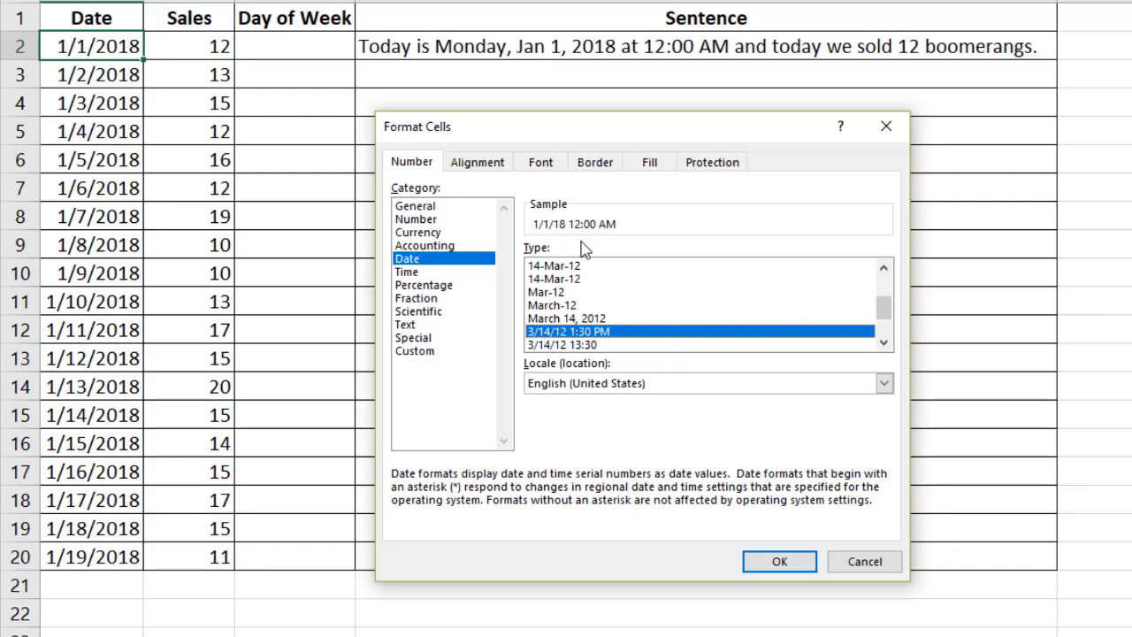
left_click(885, 345)
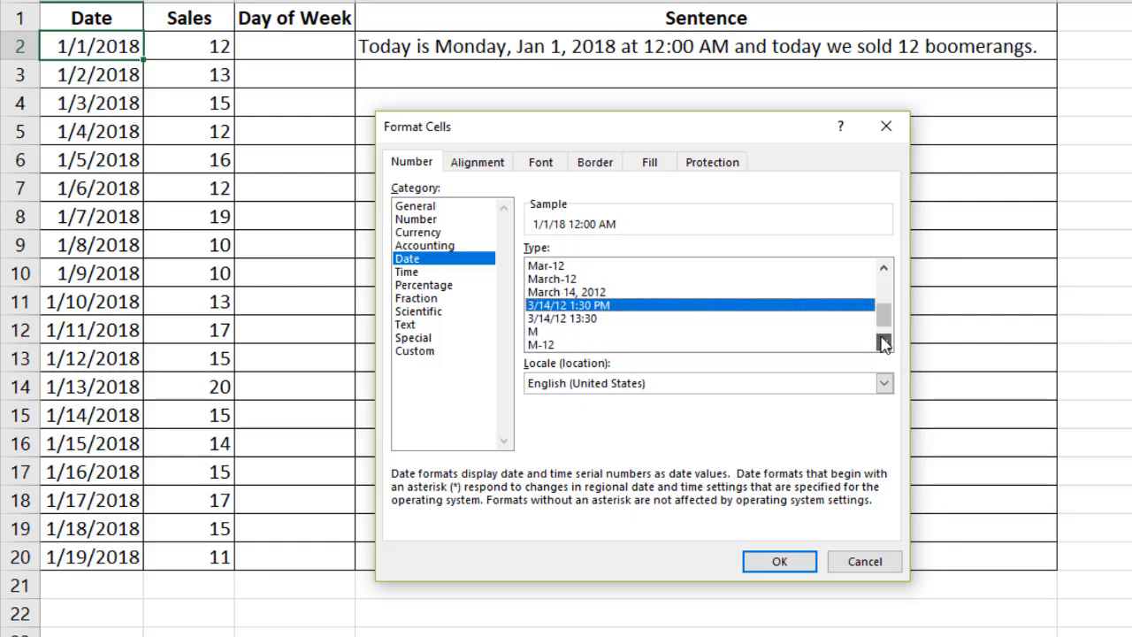
left_click(885, 345)
Step: Switch to the Custom number category and trim the format code to m/d/yy h:mm AM/PM
left_click(433, 352)
left_click_drag(577, 267, 528, 266)
key("Delete")
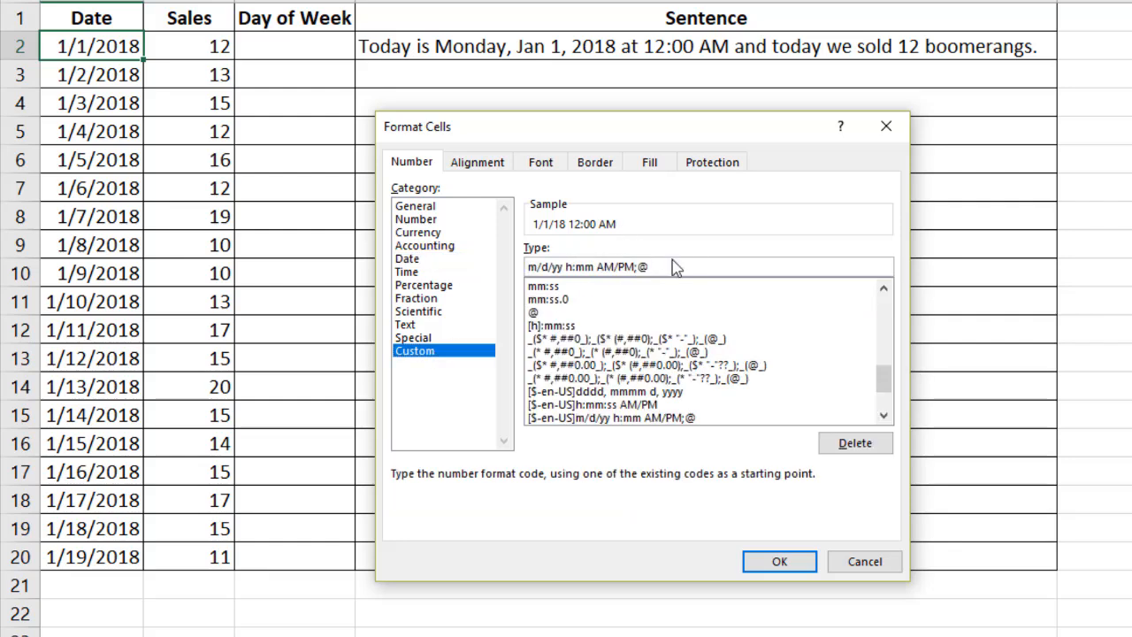
left_click(683, 266)
key("BackSpace")
key("BackSpace")
Step: Extend the custom format code to two-digit month and day, four-digit year and the word at: mm/dd/yyyy at h:mm AM/PM
left_click(528, 266)
left_click(536, 266)
type("m")
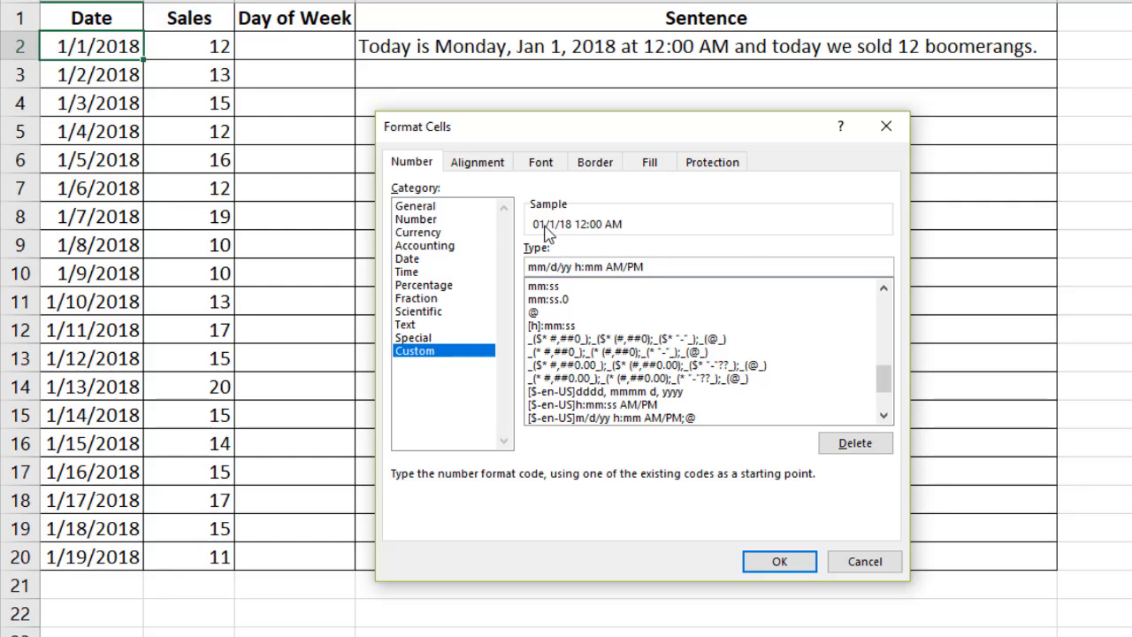
key("Right")
key("Right")
type("d/yy")
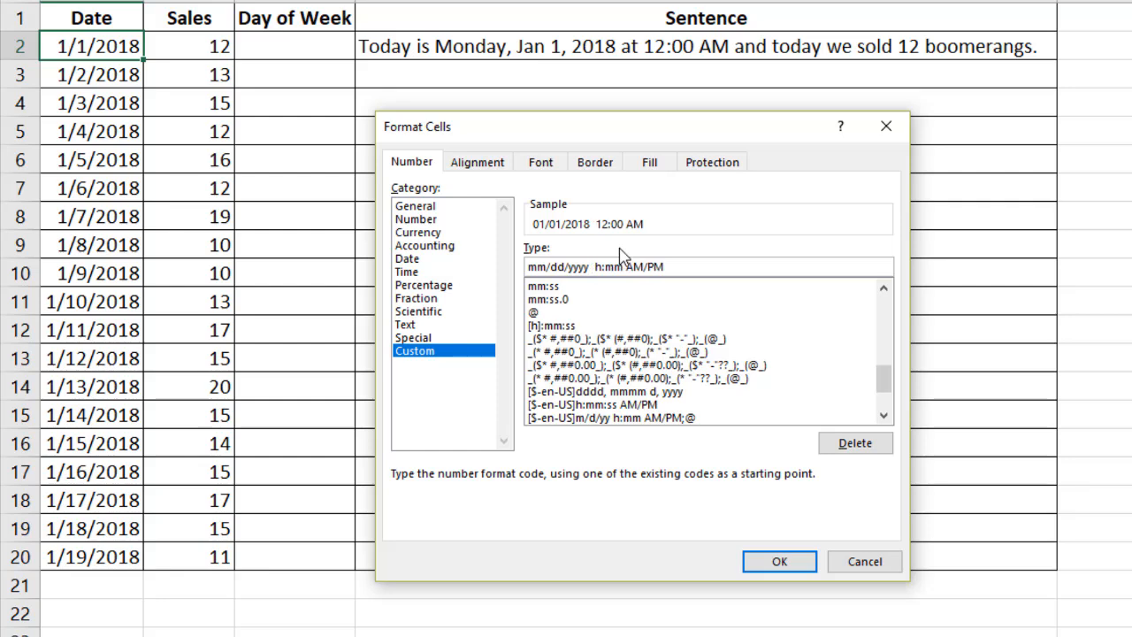
type("at")
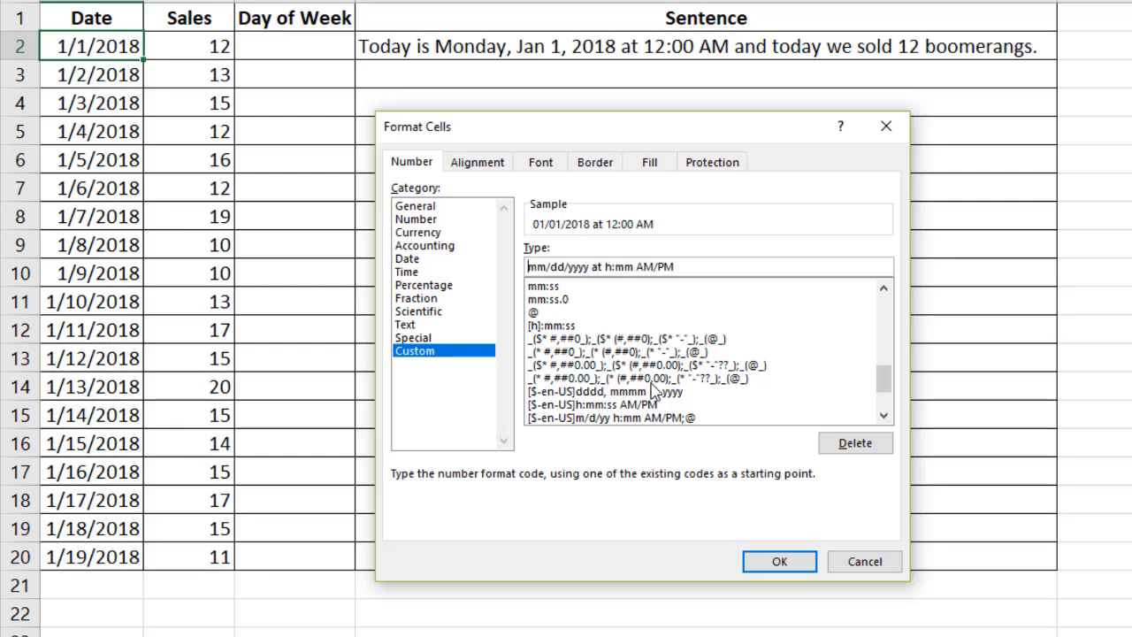
Step: Rework the date part of the custom code so it reads mmm d, yyyy at h:mm AM/PM
type("m")
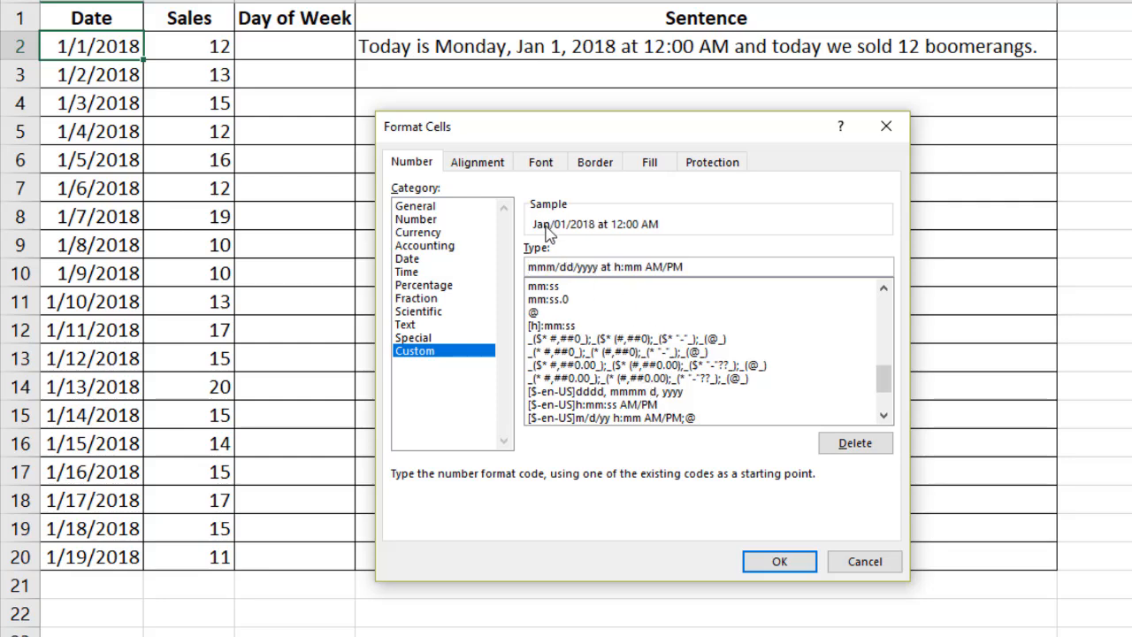
left_click(558, 267)
key("BackSpace")
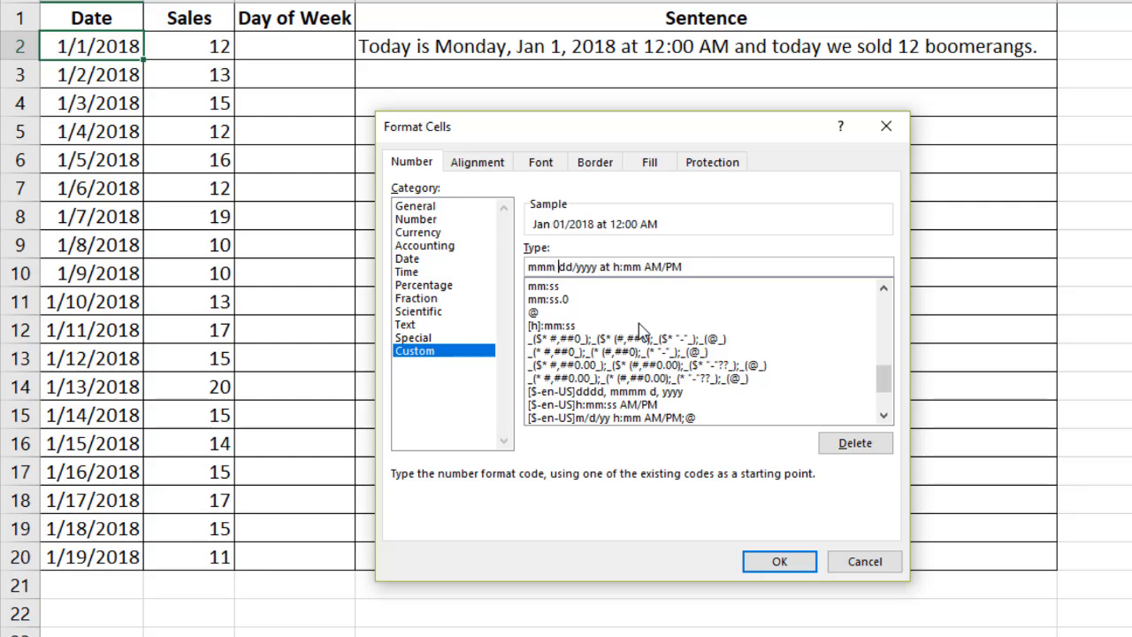
left_click(574, 267)
key("Delete")
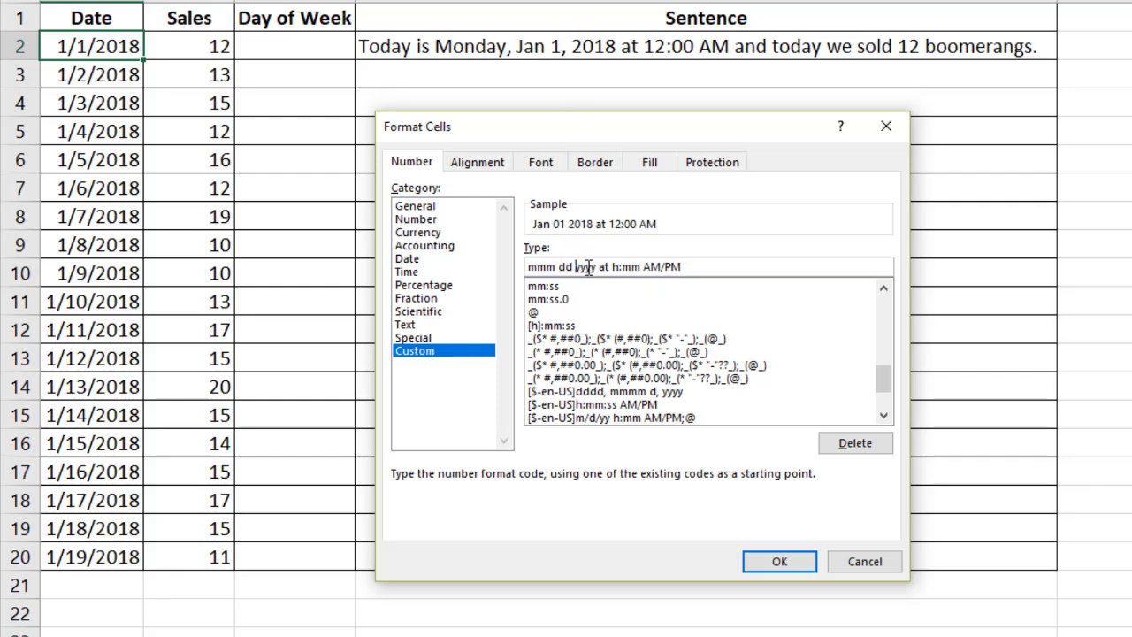
key("BackSpace")
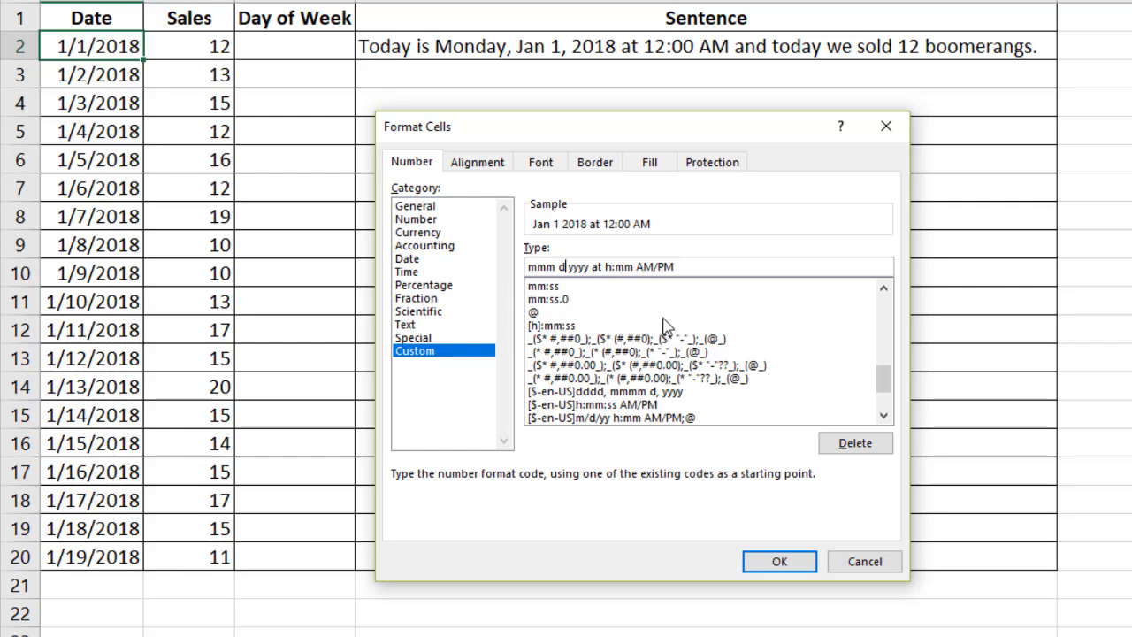
type(",")
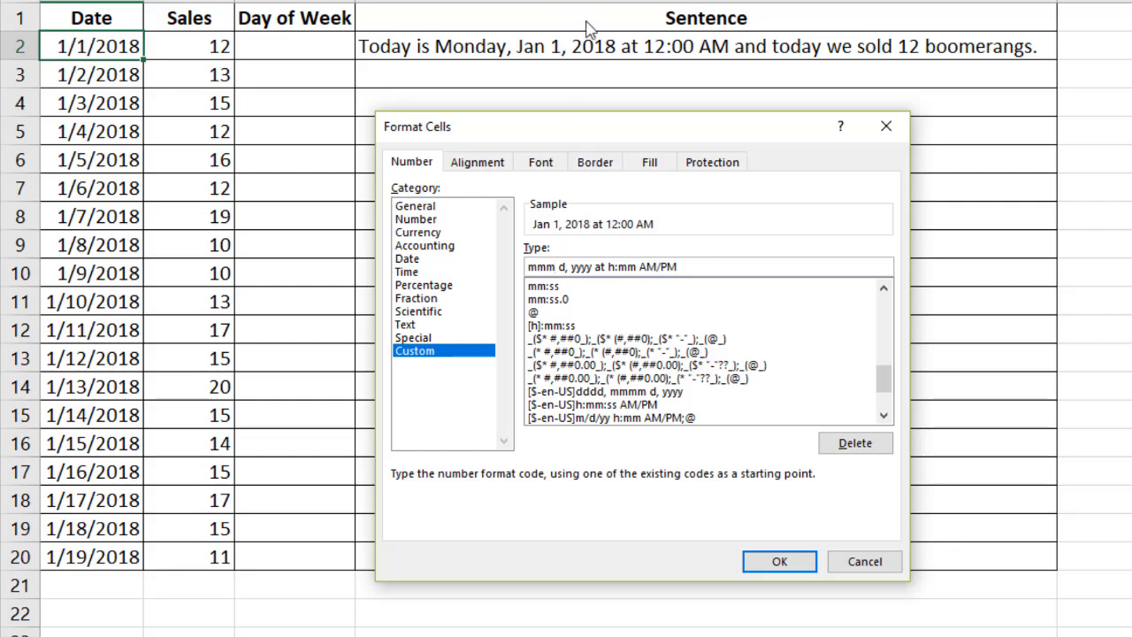
Step: Add the full weekday to the start of the custom format code so it reads dddd, mmm d, yyyy at h:mm AM/PM
key("Left")
key("Left")
key("Left")
key("Home")
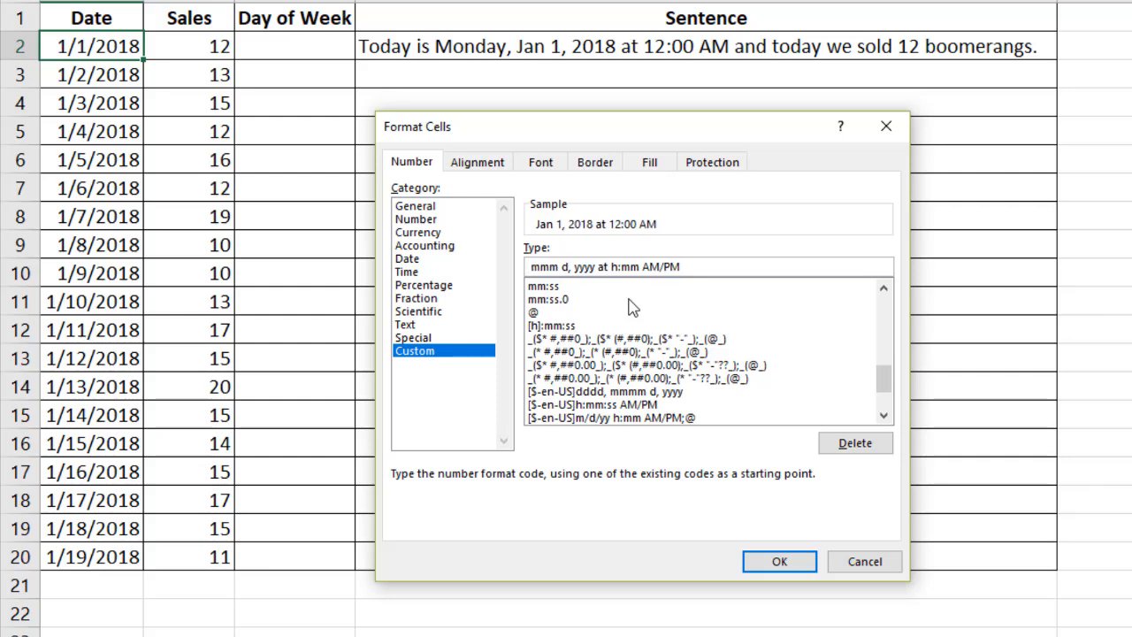
type("d ")
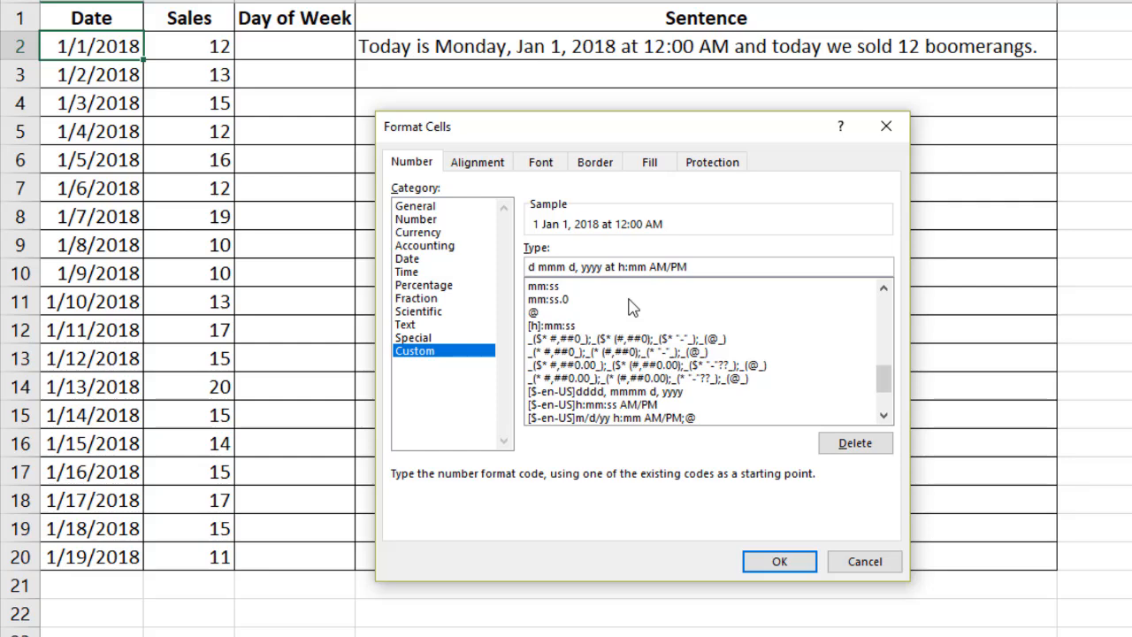
type("d")
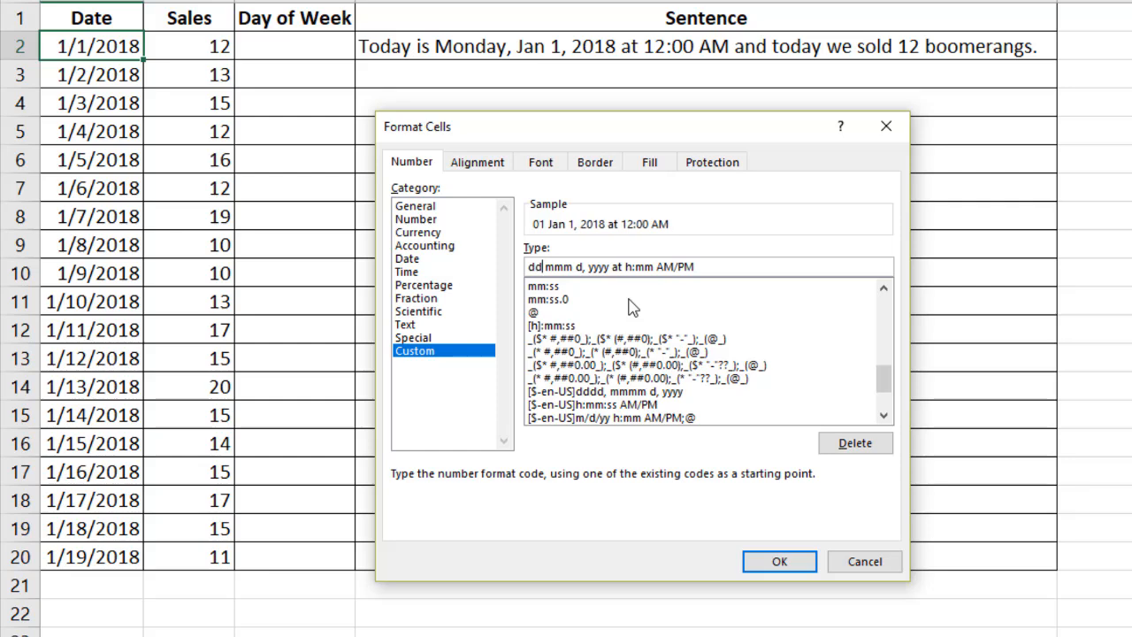
type("d")
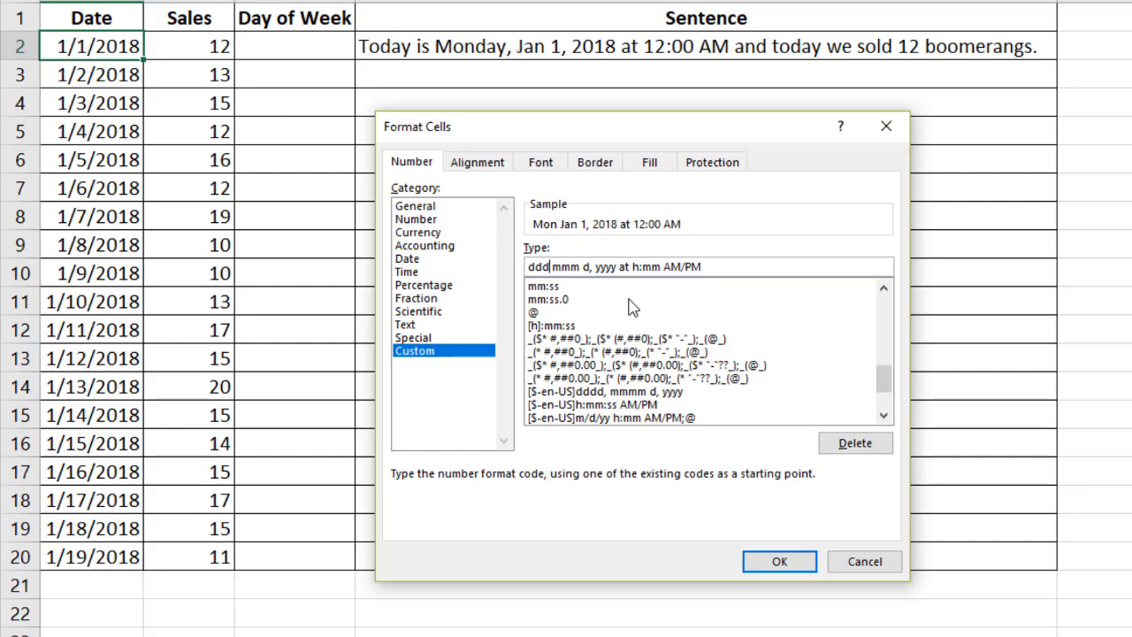
type("d")
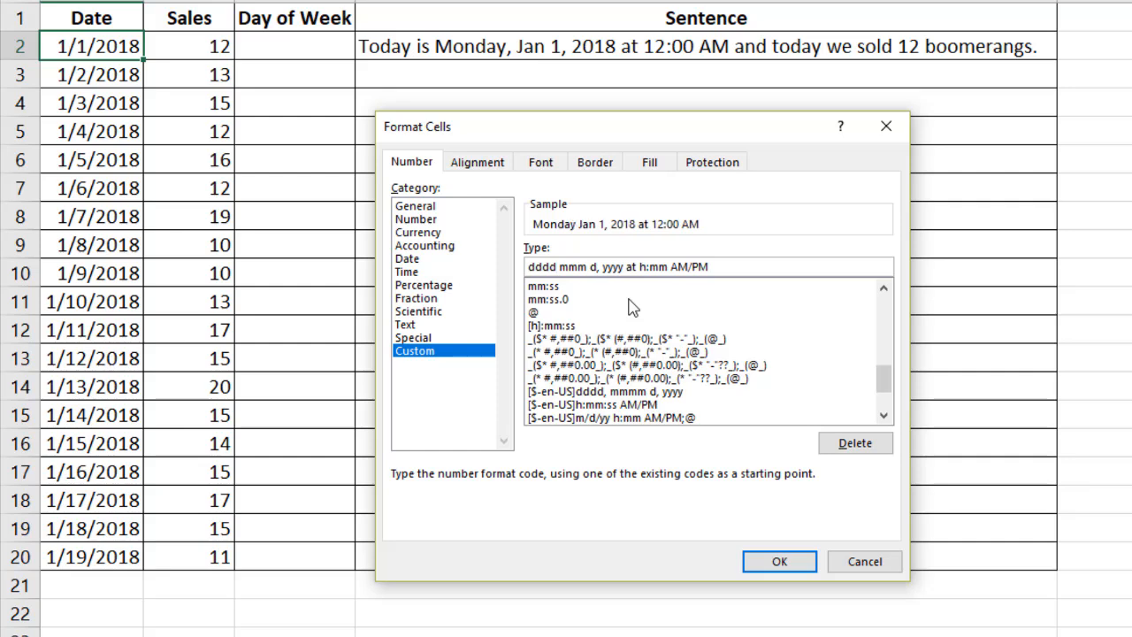
type(",")
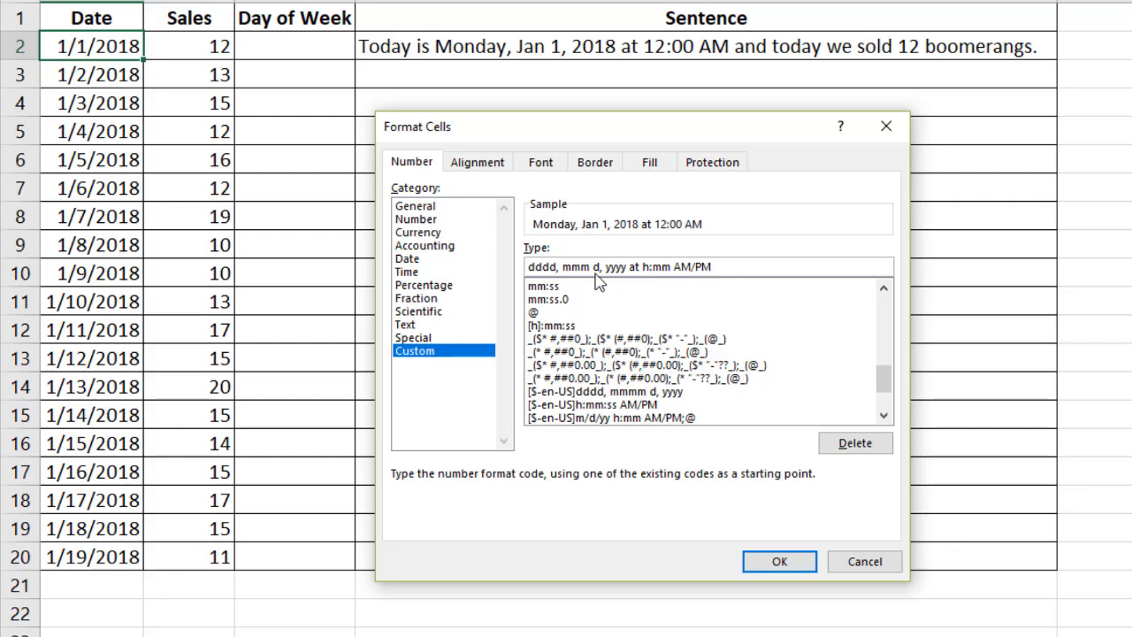
Step: Copy the complete custom format code, cancel the cell formatting, and paste the code into D22 as reference text
left_click_drag(743, 266, 514, 258)
key("ctrl+c")
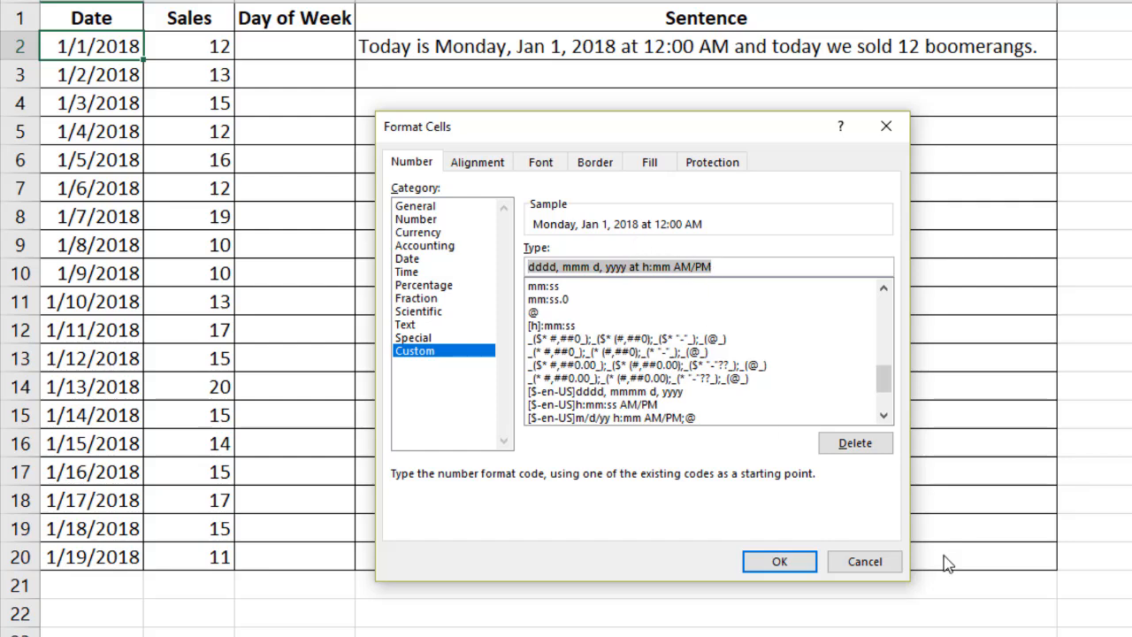
left_click(867, 562)
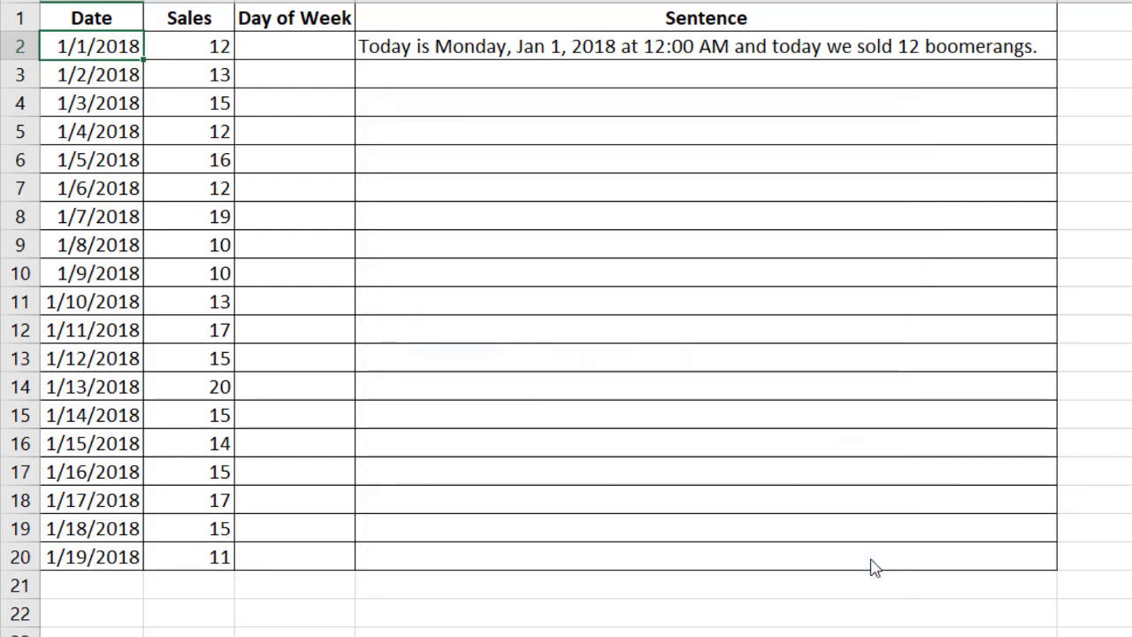
left_click(448, 613)
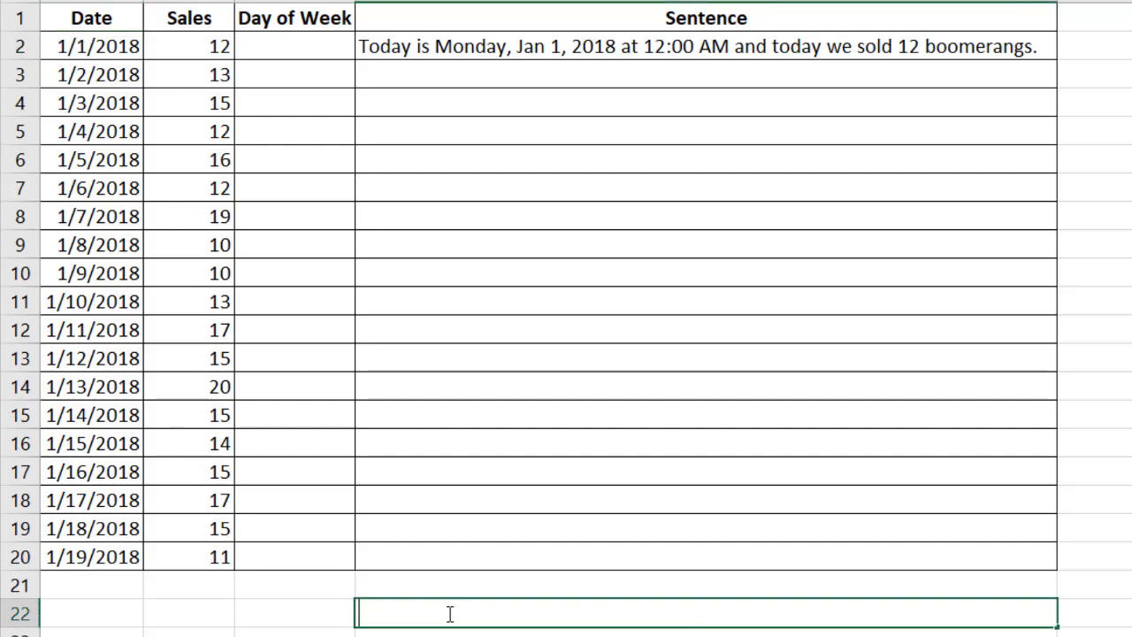
key("ctrl+v")
key("Return")
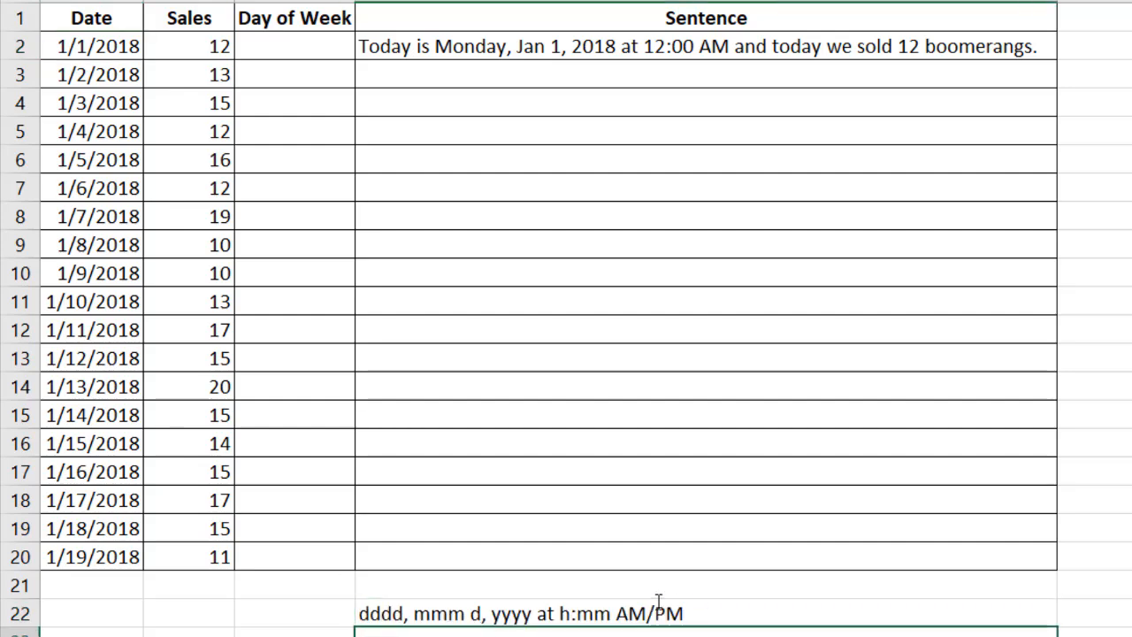
left_click(658, 602)
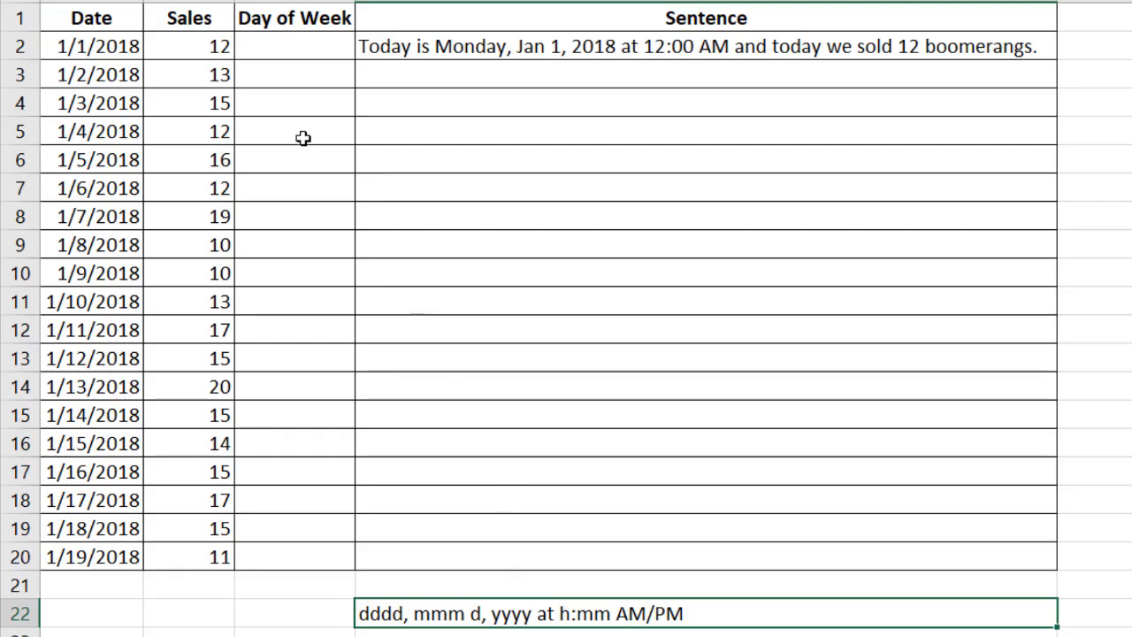
Step: Enter =TEXT(A2,"dddd, mmm d, yyyy at h:mm AM/PM") in the first Day of Week cell, C2
left_click(275, 49)
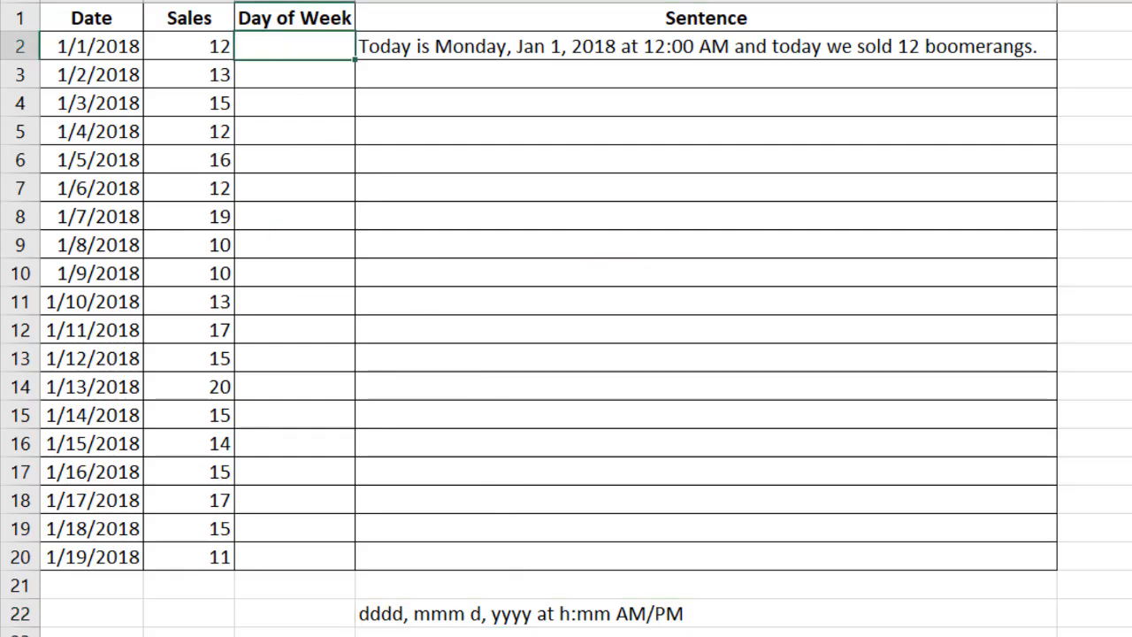
type("=te")
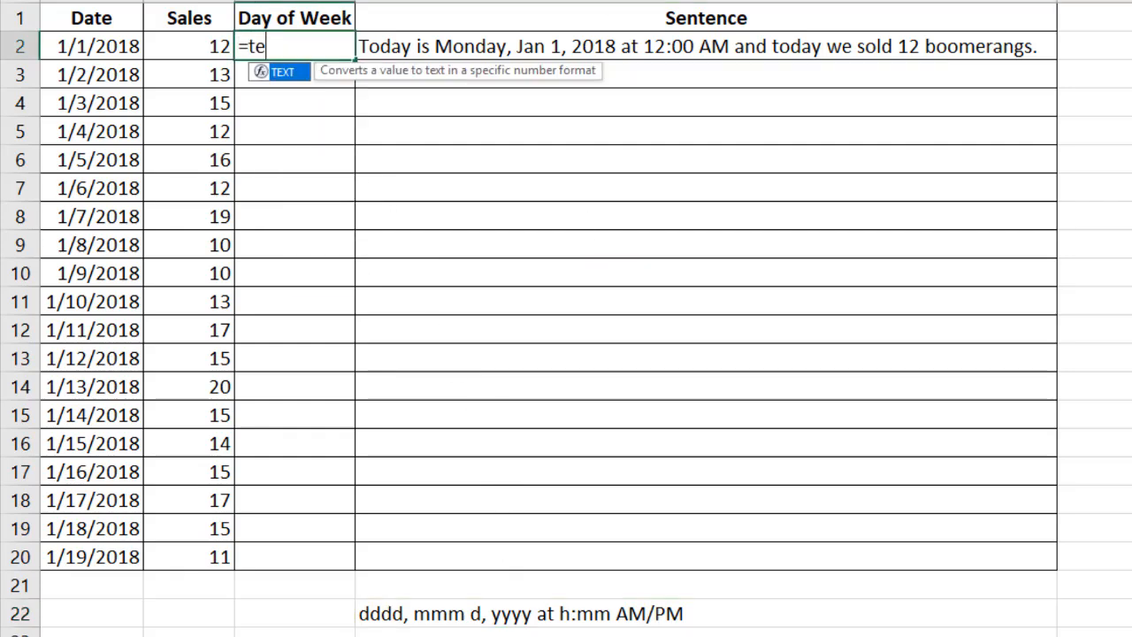
type("xt(")
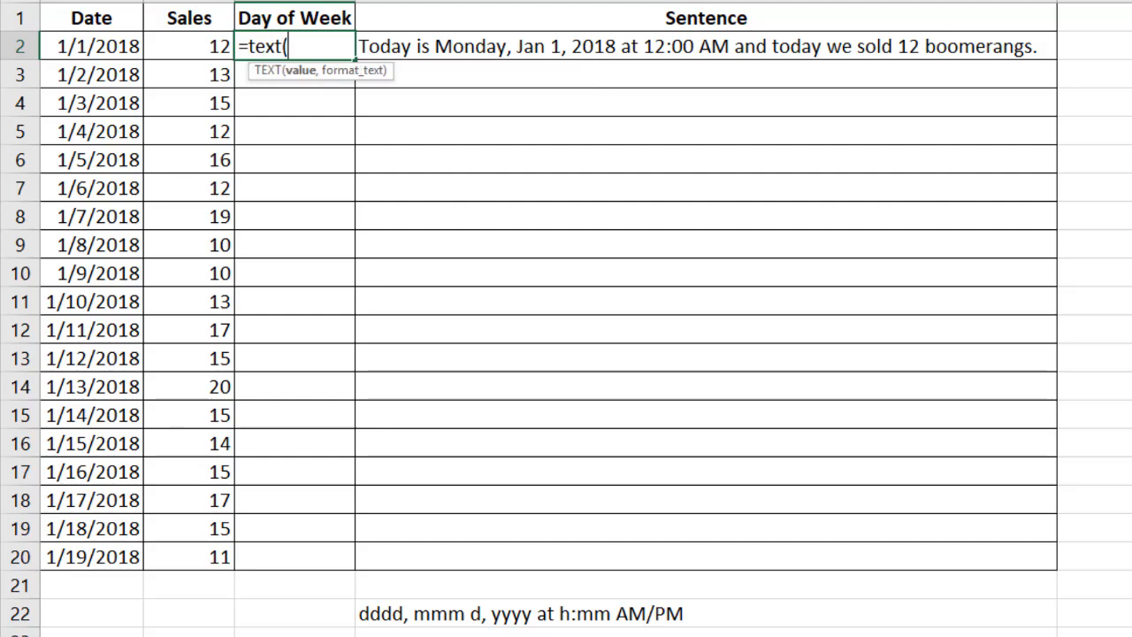
left_click(96, 40)
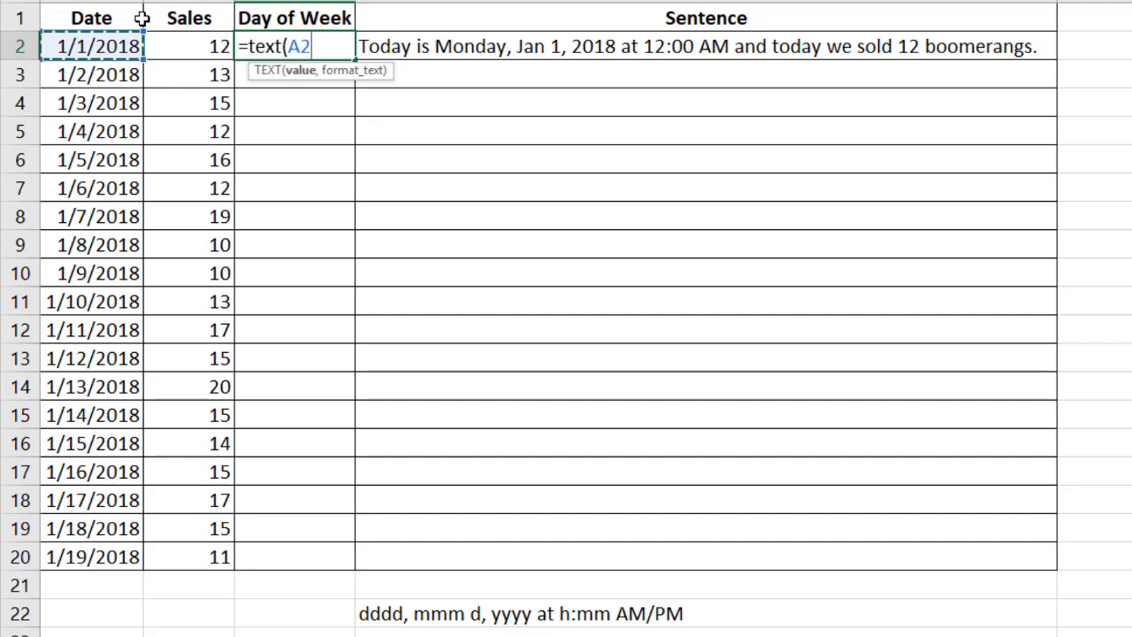
type(",")
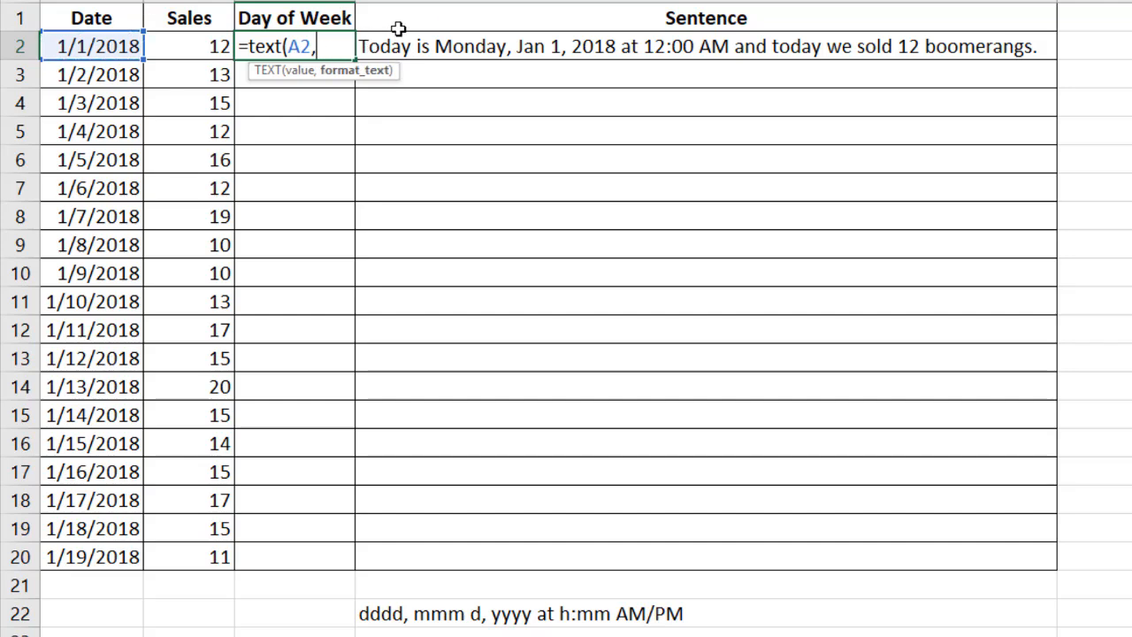
type("\"")
key("ctrl+v")
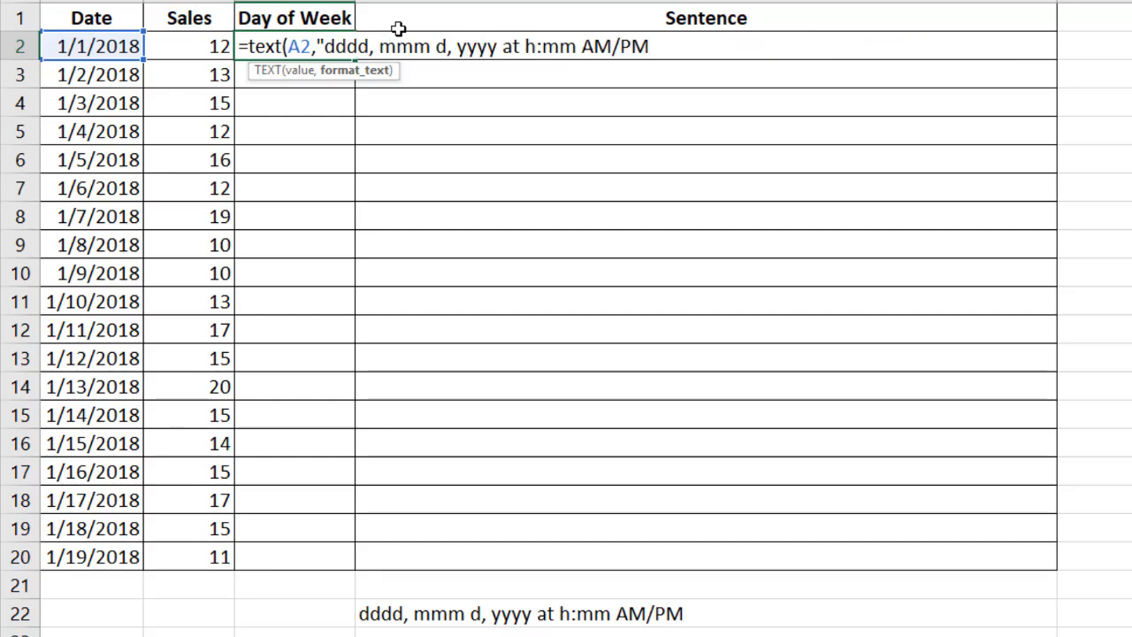
type("\")")
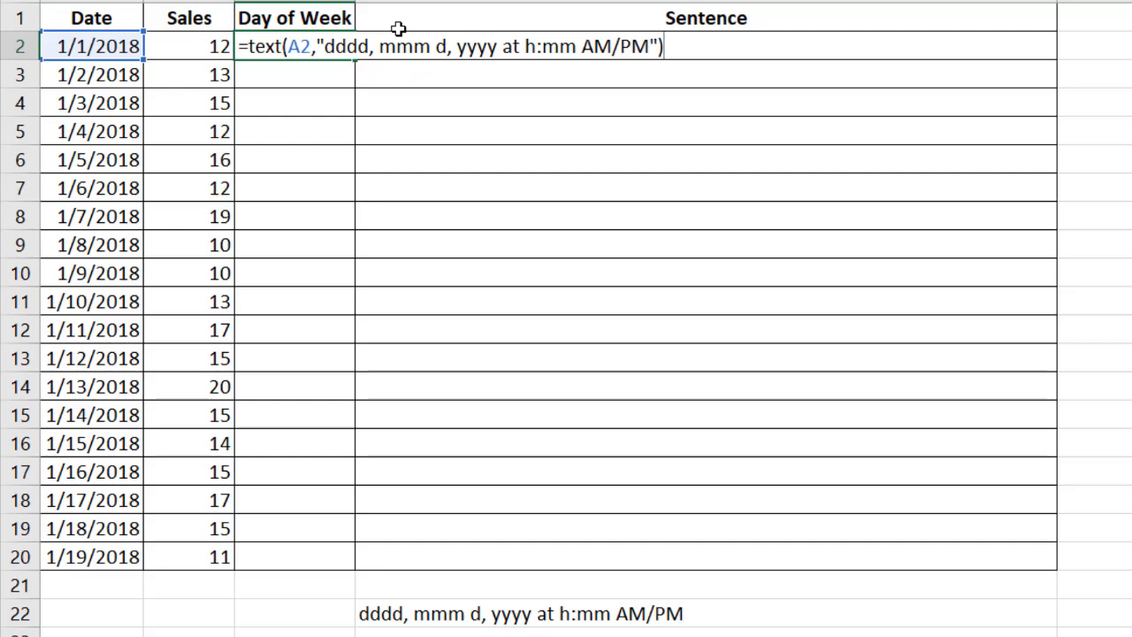
key("Return")
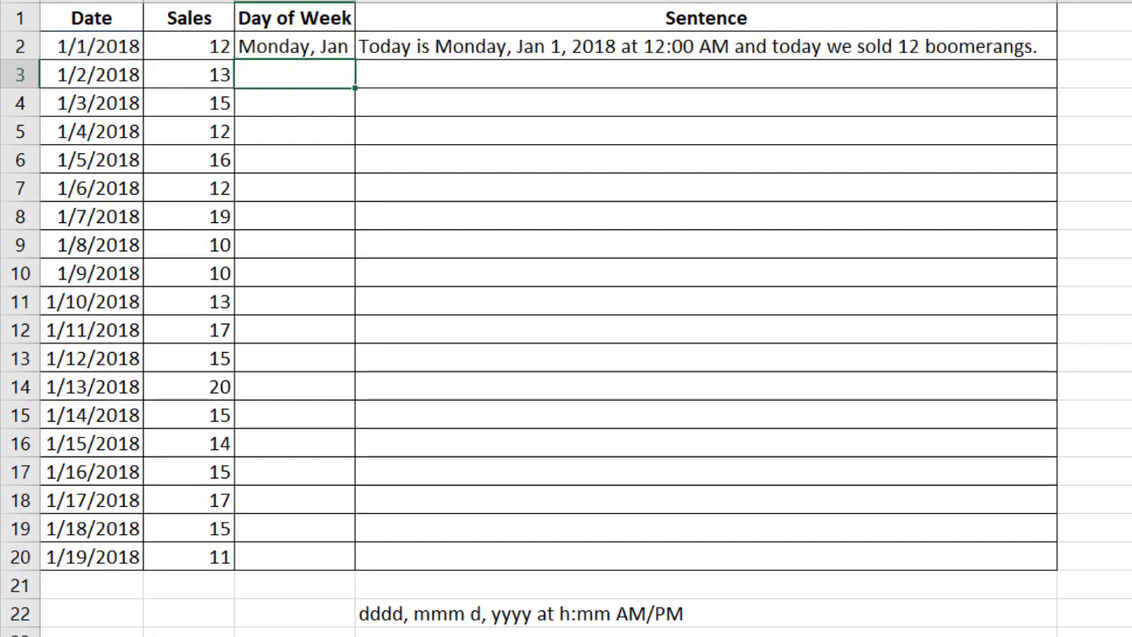
Step: Autofit the width of the Day of Week column to its contents
key("alt+h")
key("o")
key("i")
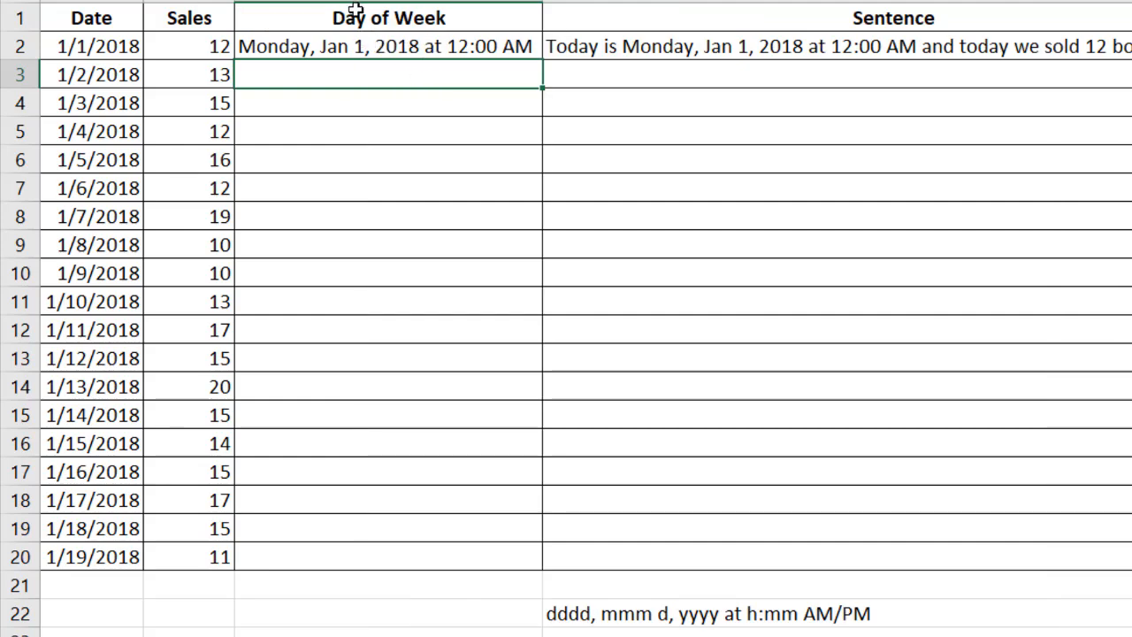
Step: Shorten the format code in C2 to the weekday only, making the formula =TEXT(A2,"dddd")
left_click(318, 46)
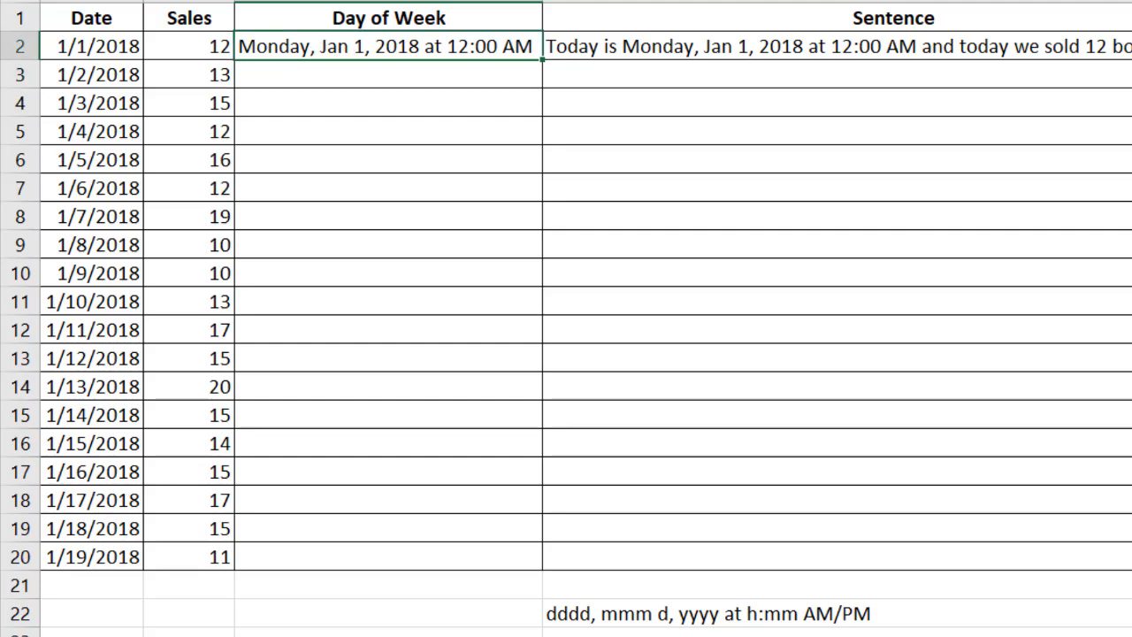
key("F2")
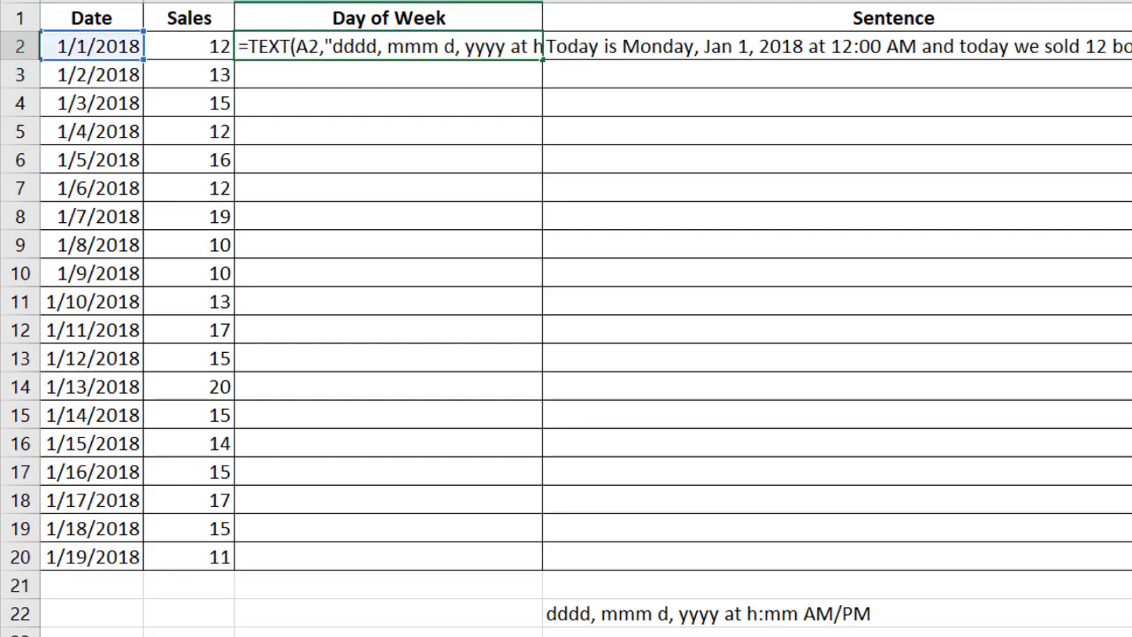
key("BackSpace")
key("Delete")
key("Delete")
key("Delete")
key("Delete")
key("Delete")
key("Delete")
key("Delete")
key("Delete")
key("Delete")
key("Delete")
key("Delete")
key("Delete")
key("Delete")
key("Delete")
key("Delete")
key("Delete")
key("Delete")
key("Delete")
key("Delete")
key("Delete")
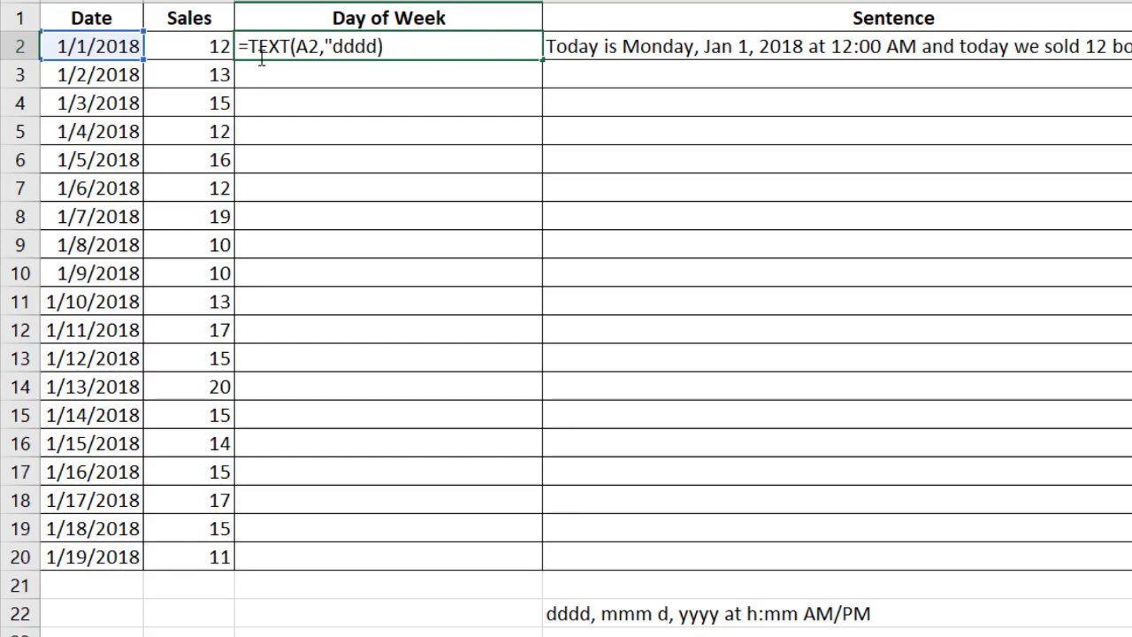
type("\"")
key("Return")
Step: Fill the weekday formula from C2 down to C20 and autofit the Day of Week column again
left_click(262, 56)
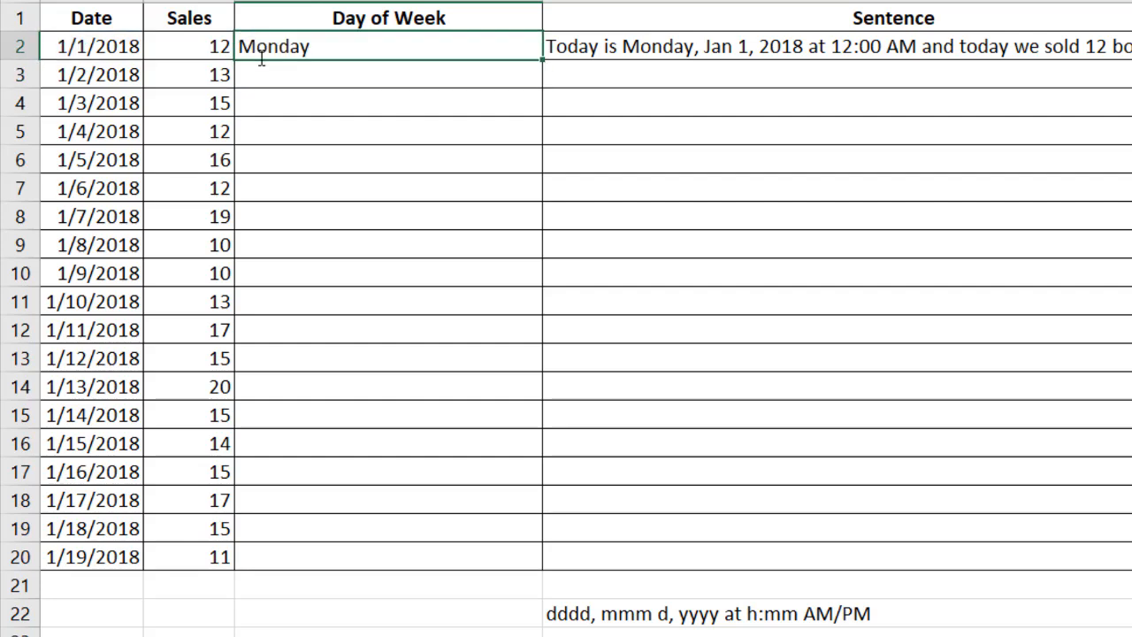
double_click(543, 62)
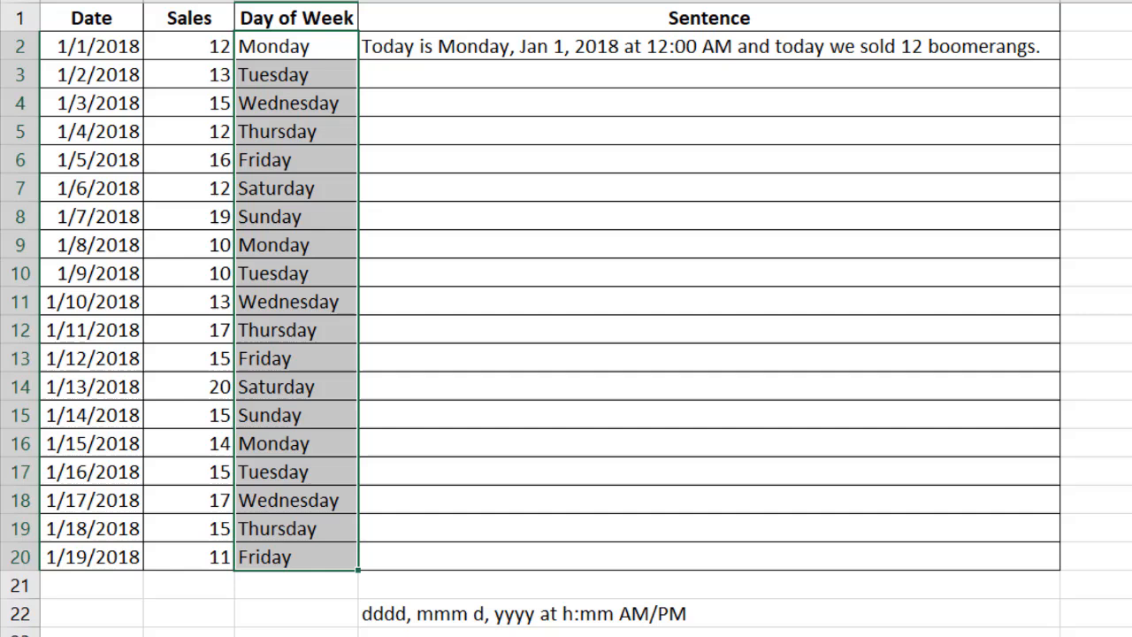
Step: Examine the sample sentence in D2 piece by piece: opening text, formatted date, linking text, sales number and closing word
left_click(422, 51)
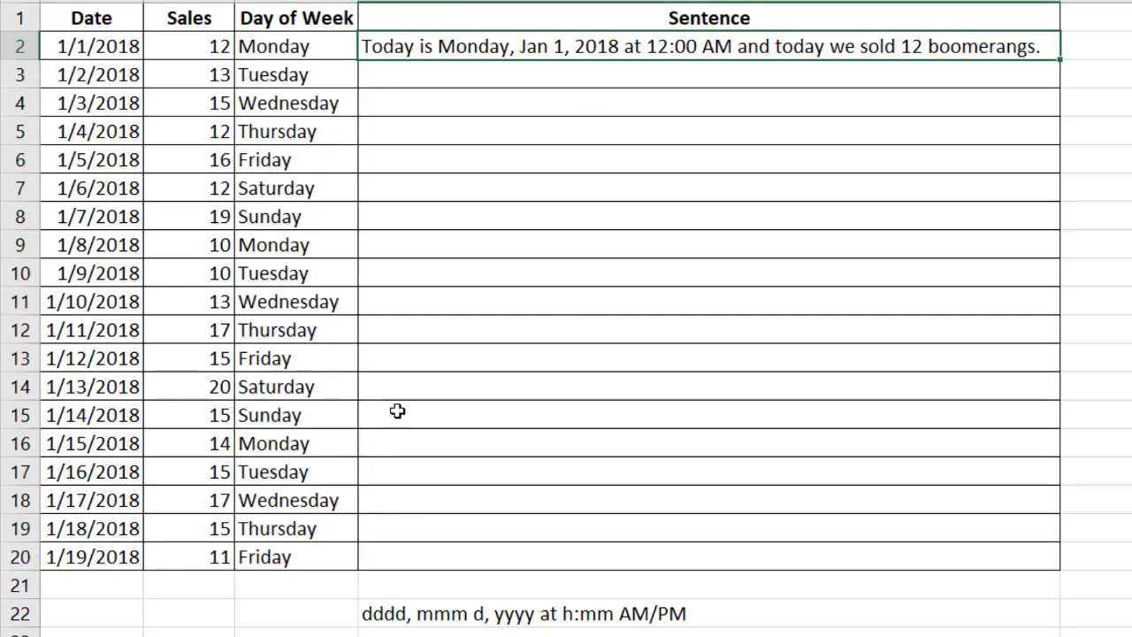
left_click(297, 51)
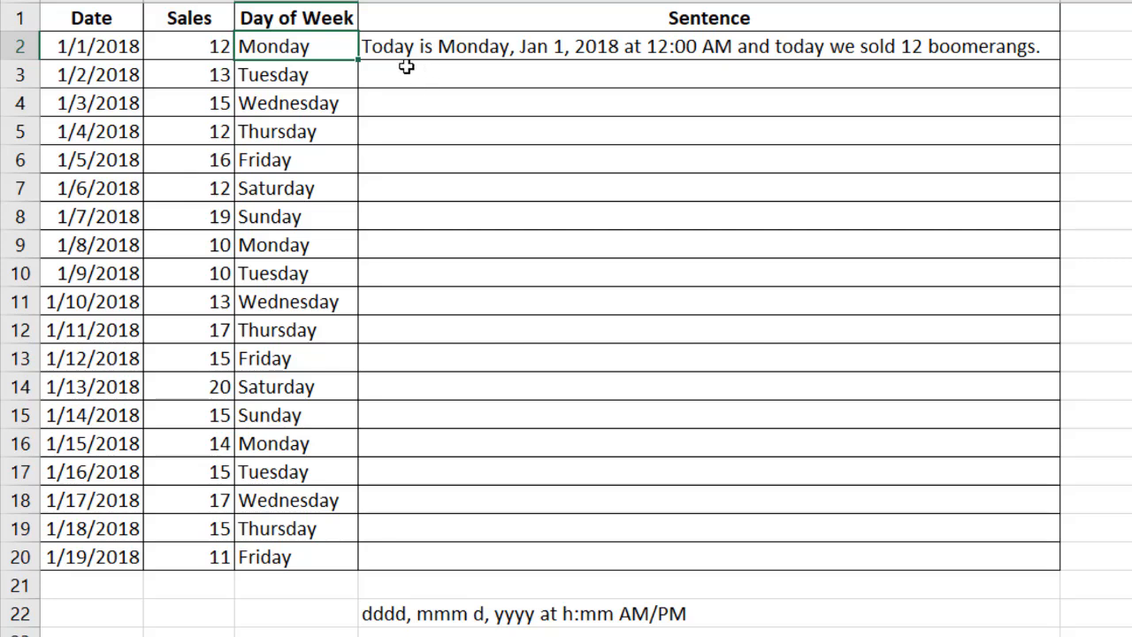
left_click(462, 71)
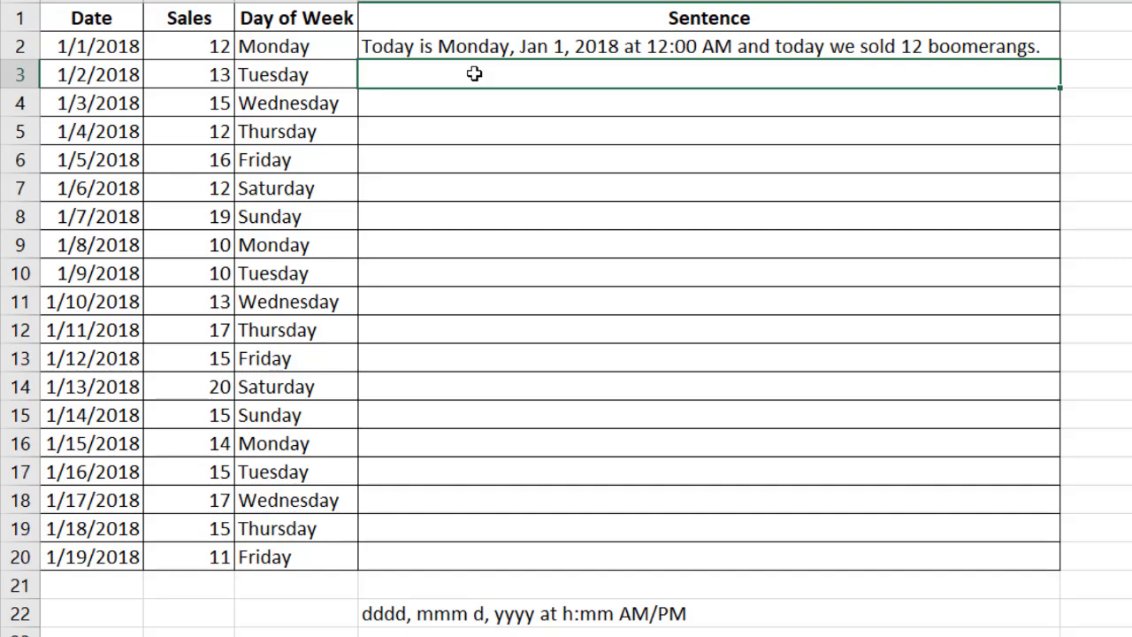
left_click(433, 48)
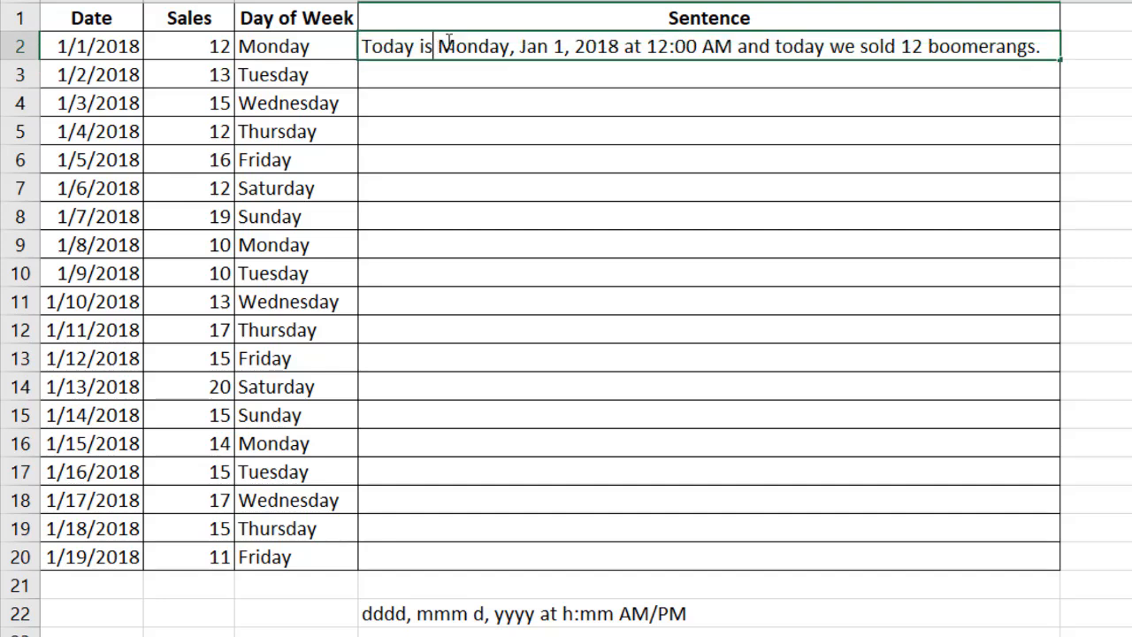
left_click_drag(437, 48, 361, 49)
left_click(440, 48)
left_click_drag(439, 48, 716, 47)
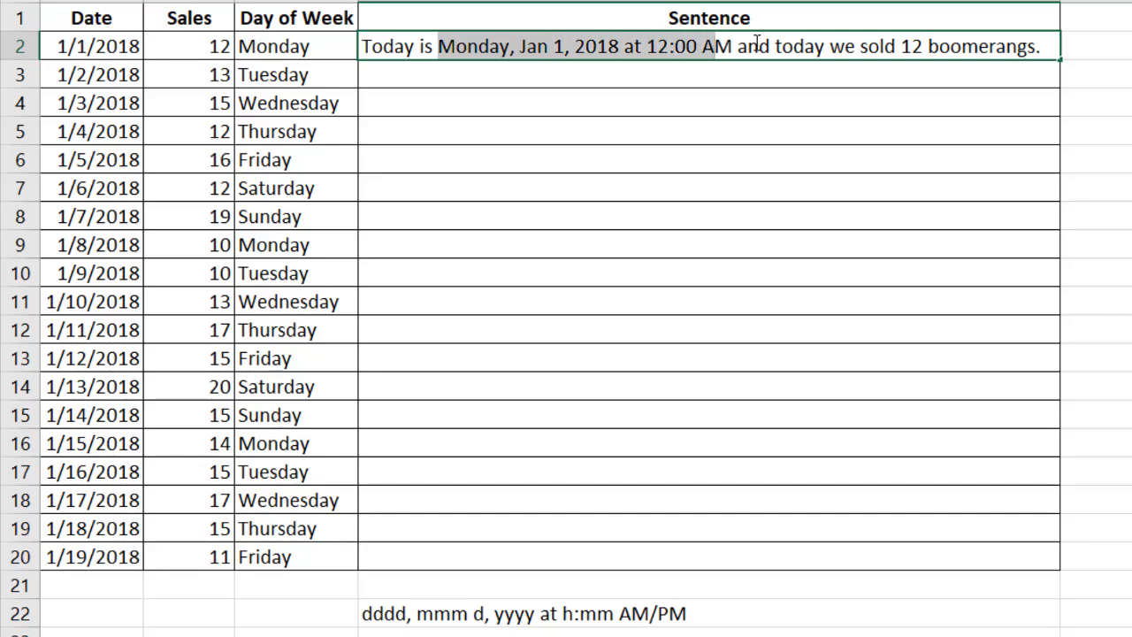
left_click_drag(733, 47, 901, 34)
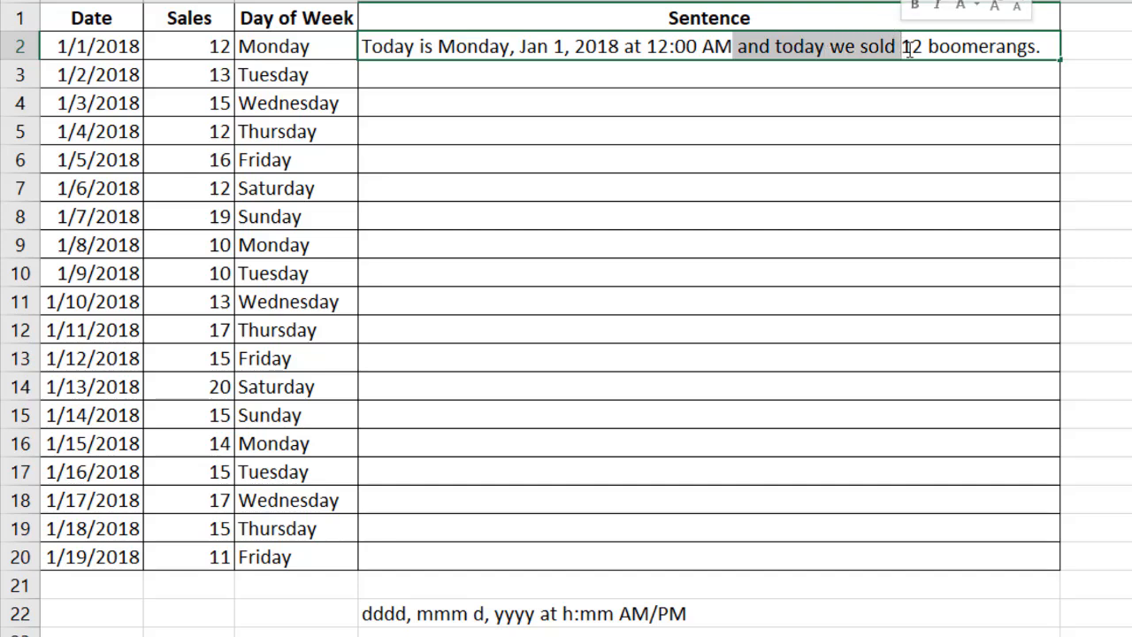
double_click(909, 46)
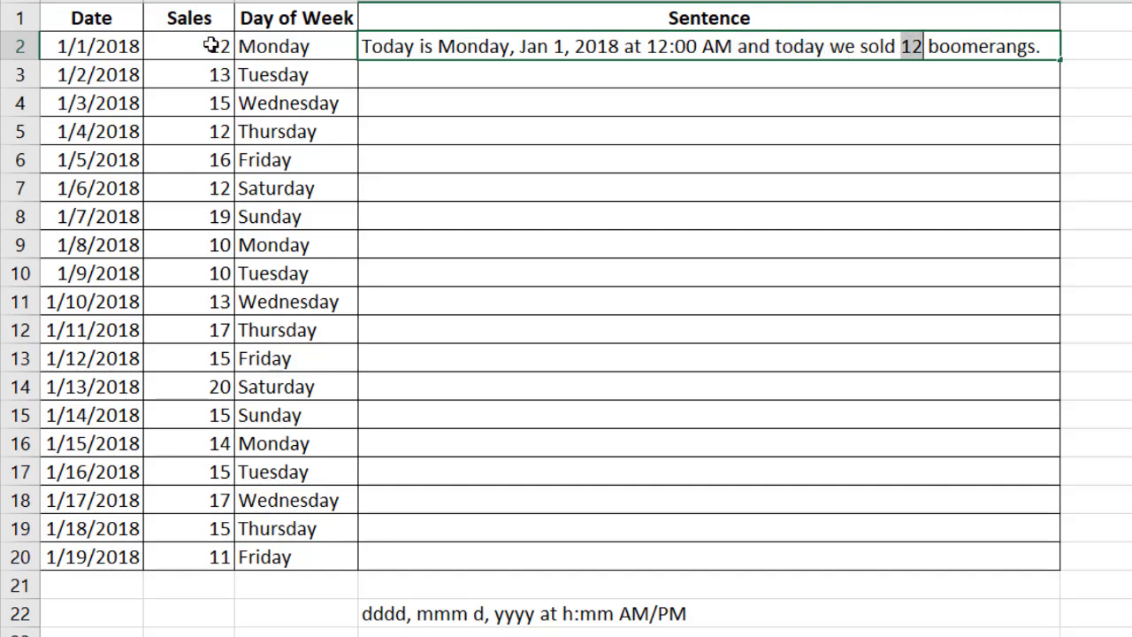
double_click(989, 44)
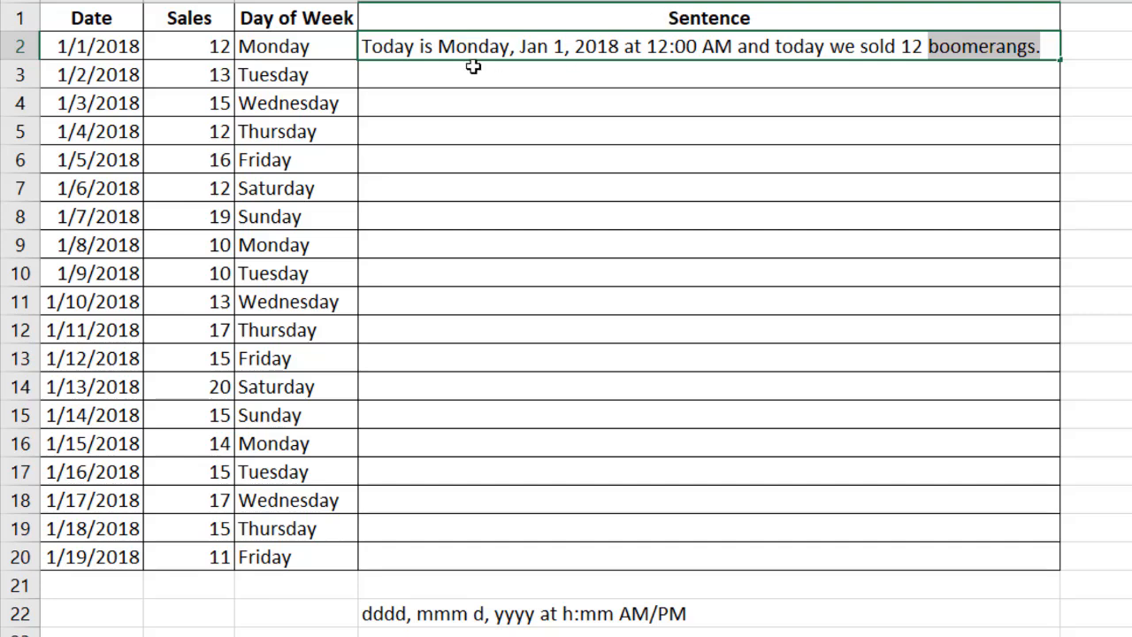
Step: Begin a CONCATENATE formula in D3 with the text "Today is" followed by the date reference A3
left_click(386, 81)
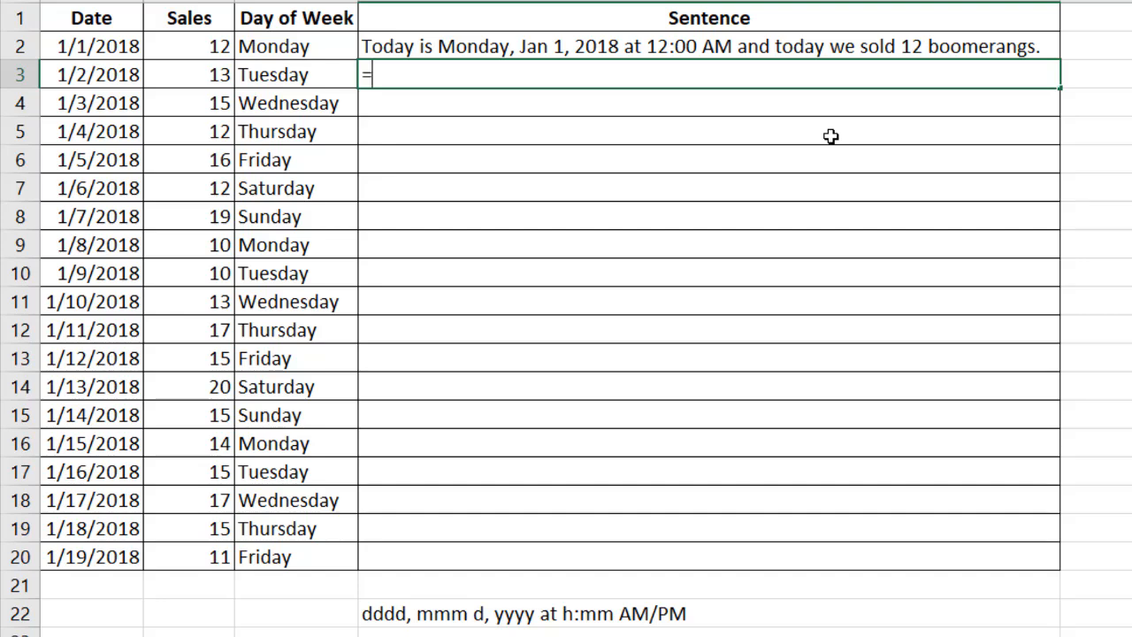
type("con")
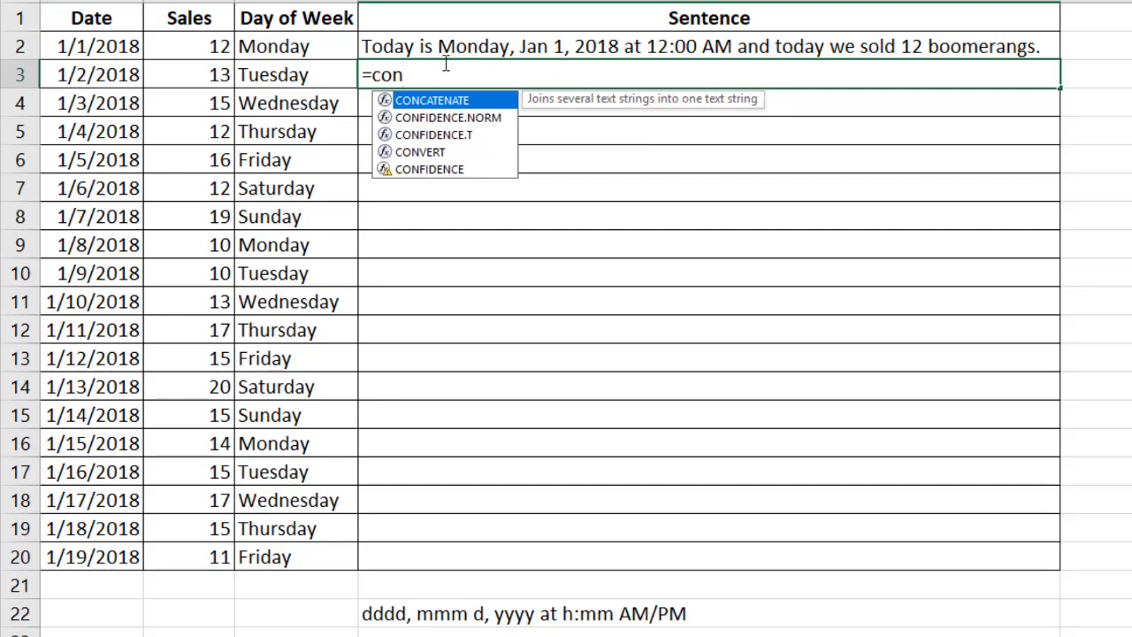
key("Tab")
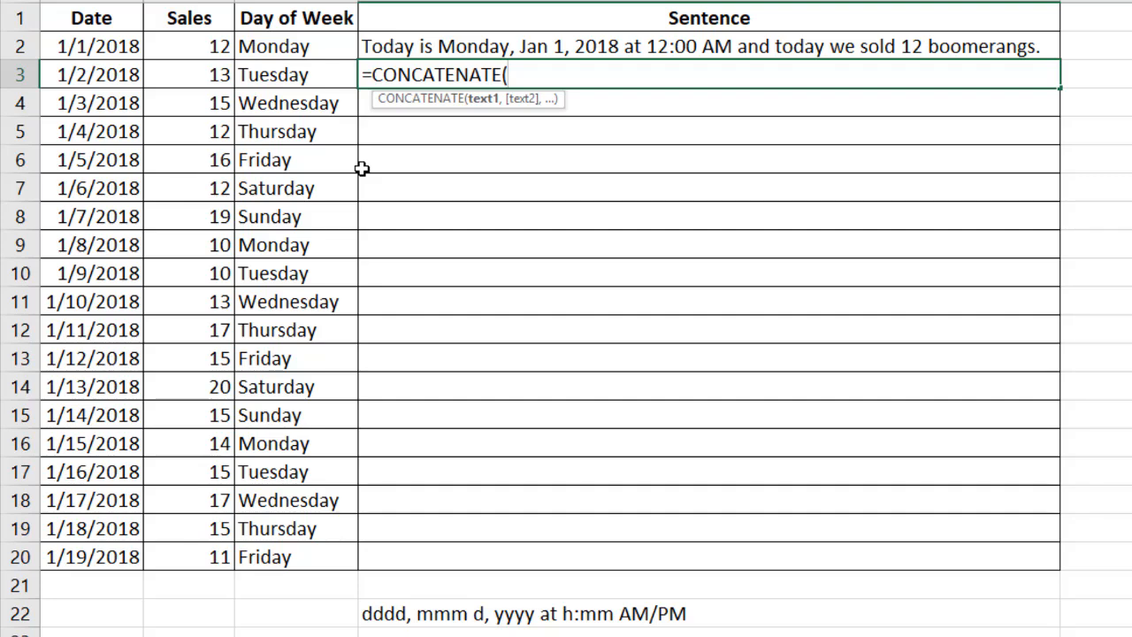
type("\"Today is\"")
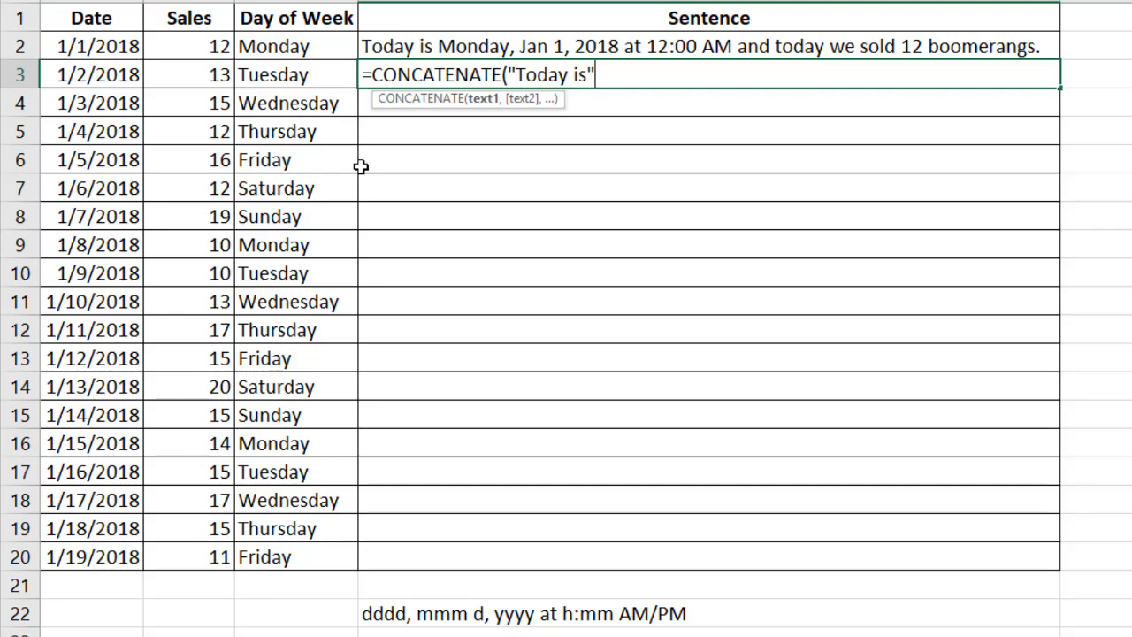
type(",")
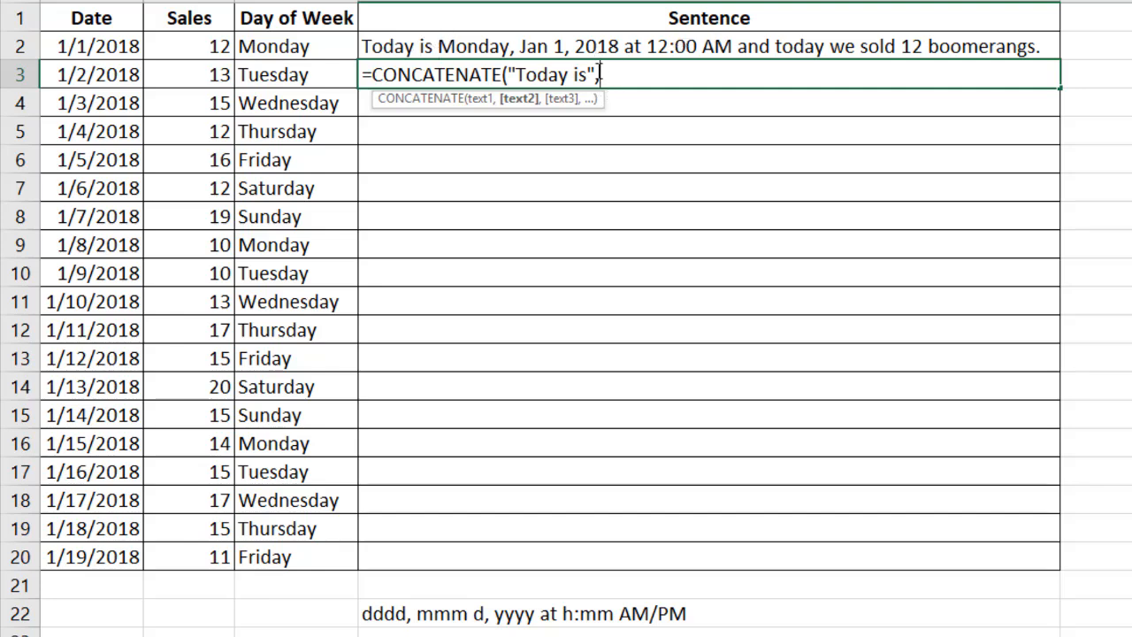
left_click(76, 75)
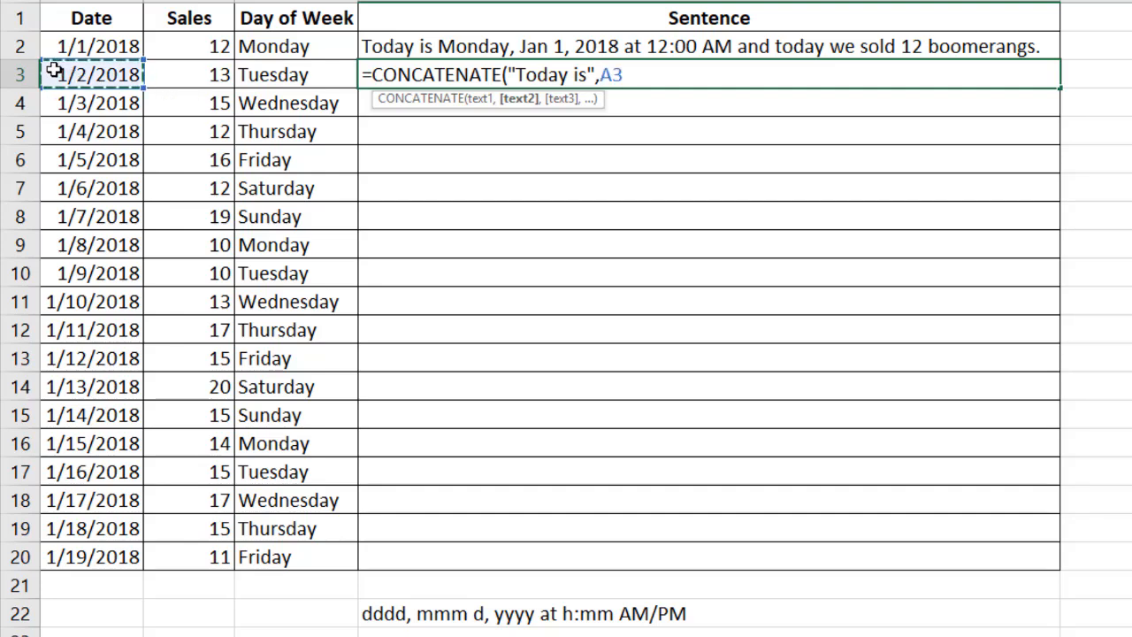
type(",")
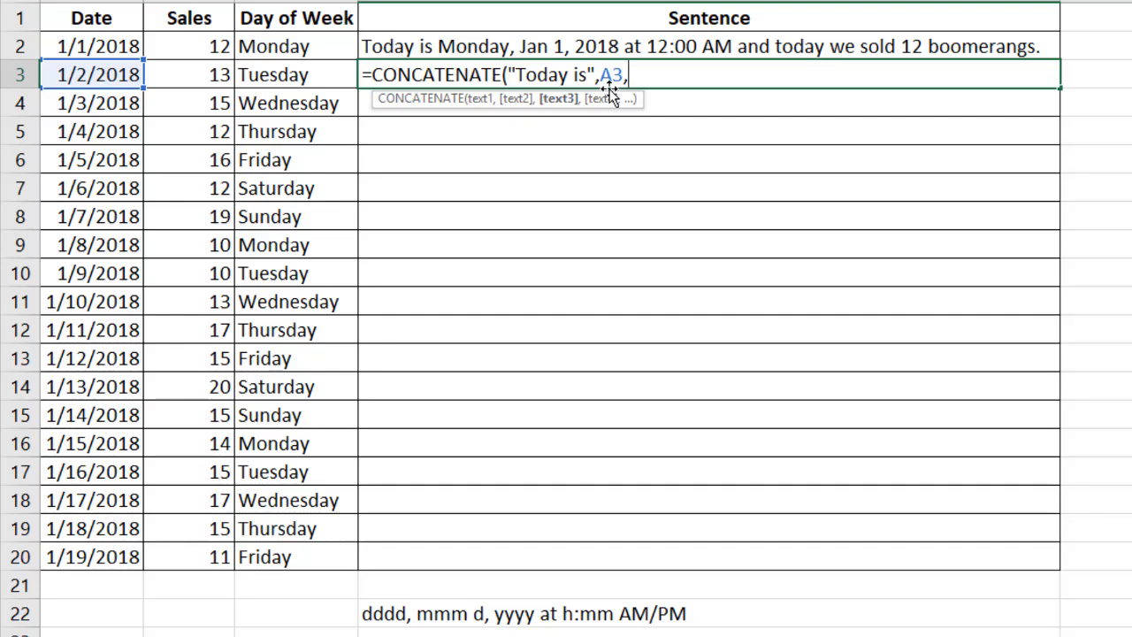
Step: Complete the D3 formula with "and today we sold", the sales reference B3 and the closing text "bommerangs."
type("\"and today we sold")
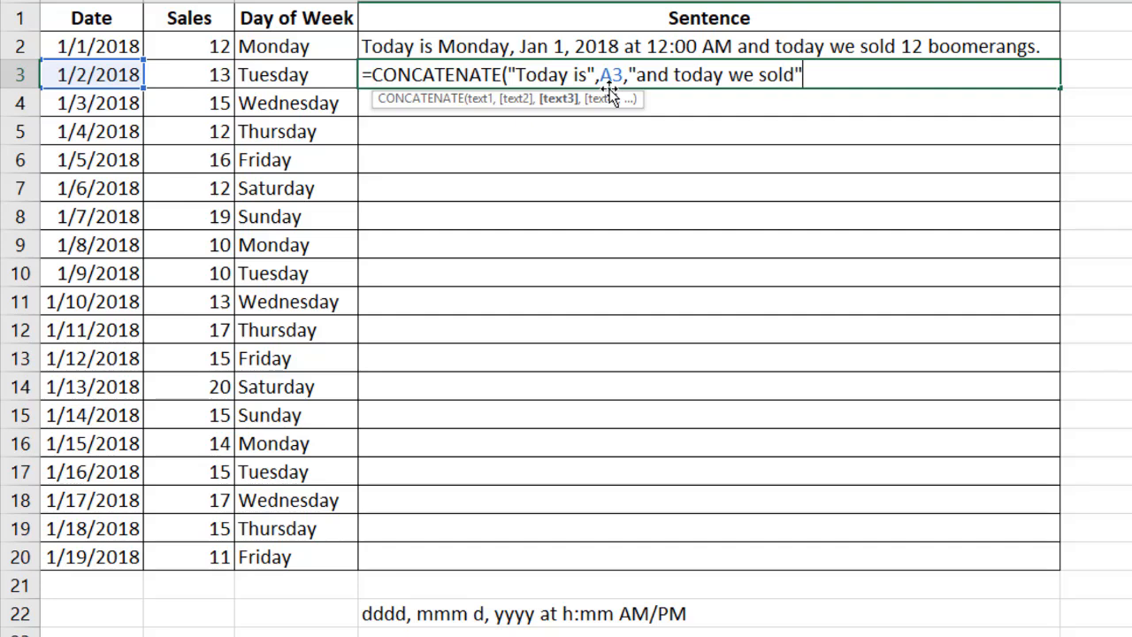
type("\",")
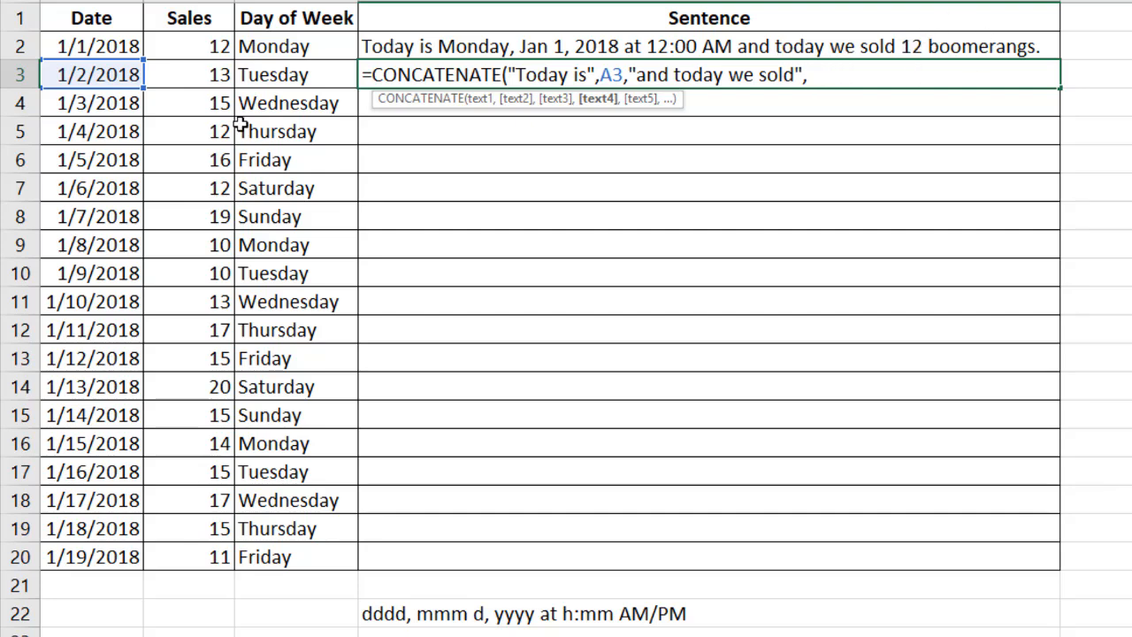
left_click(190, 76)
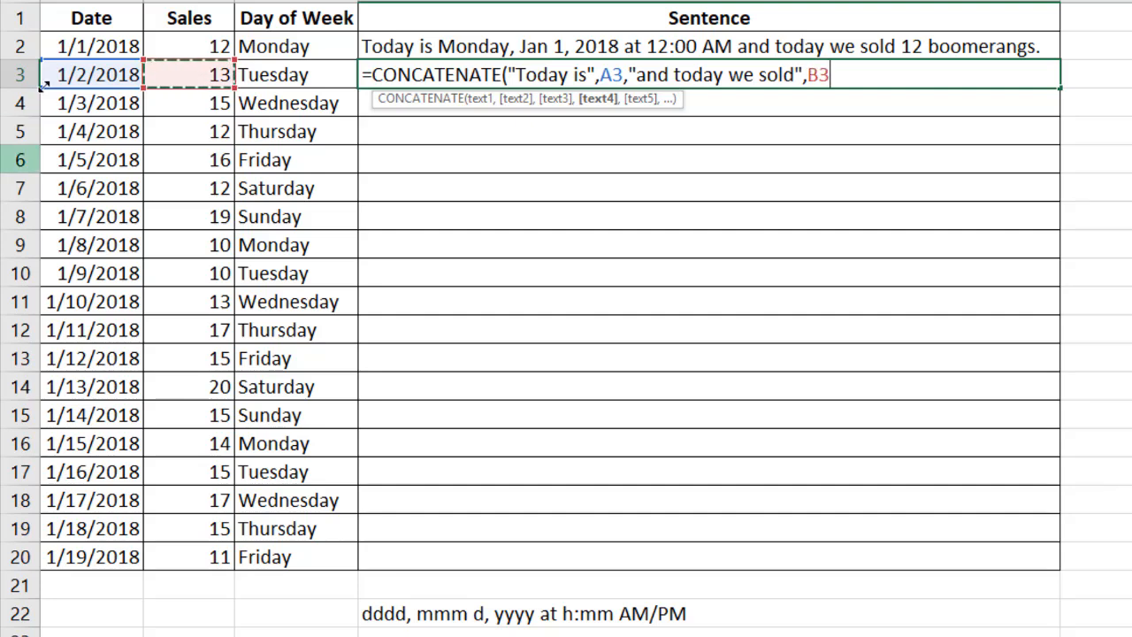
type(",")
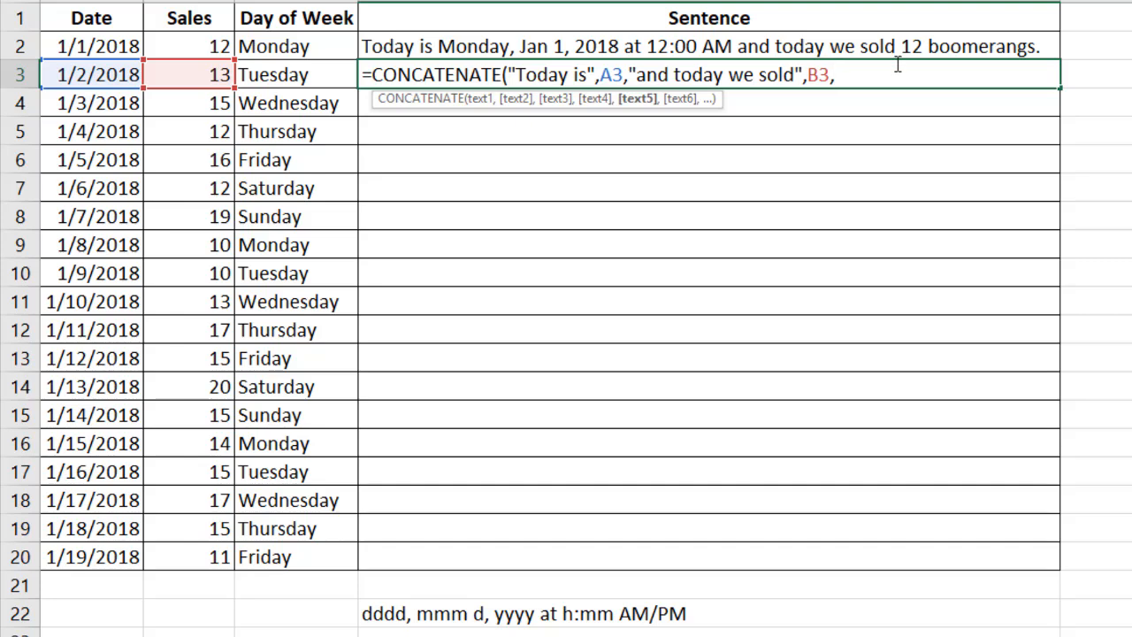
type("\"")
type("bommerage")
key("BackSpace")
key("BackSpace")
type("ngs.")
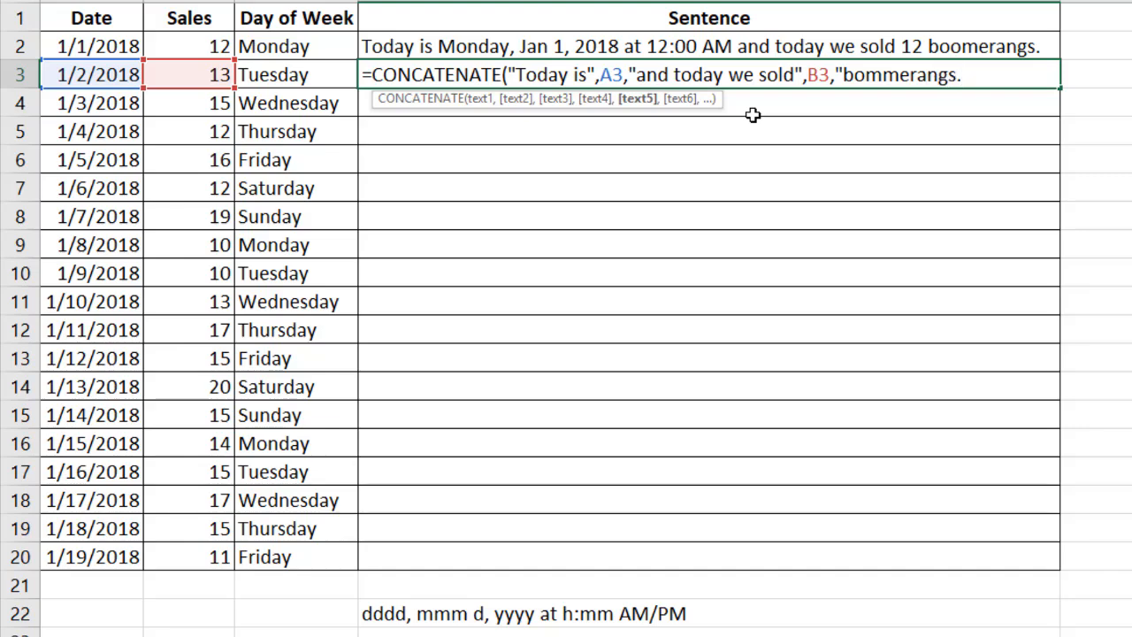
type("\")")
key("Return")
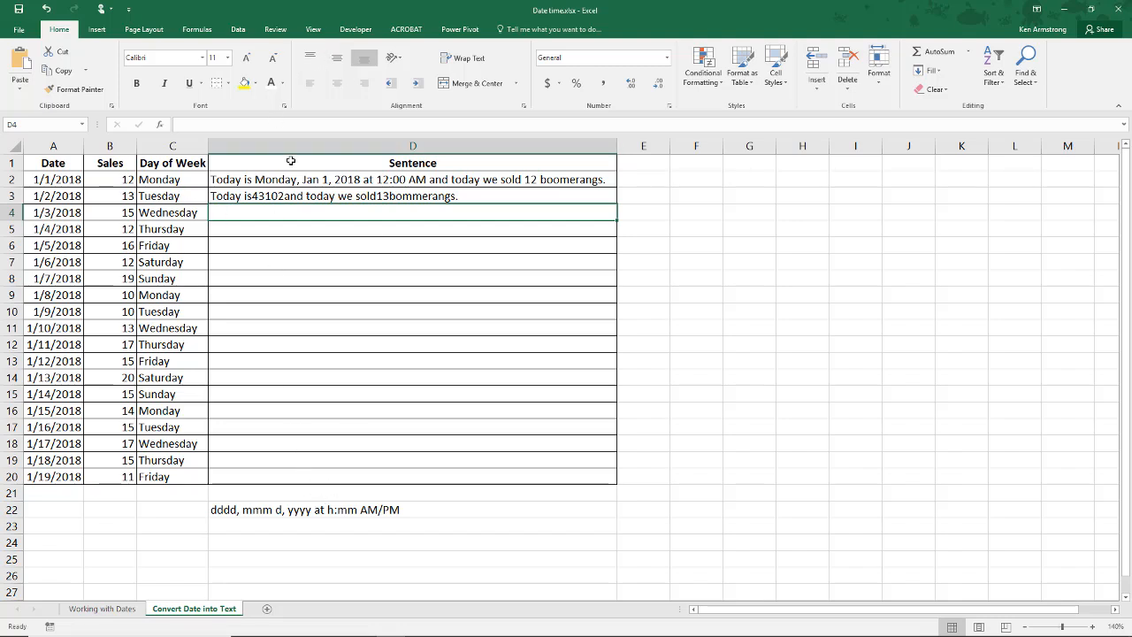
Step: Check the date wording in D2 against the format code in D22, and insert a TEXT function before A3 in the D3 formula
left_click(255, 180)
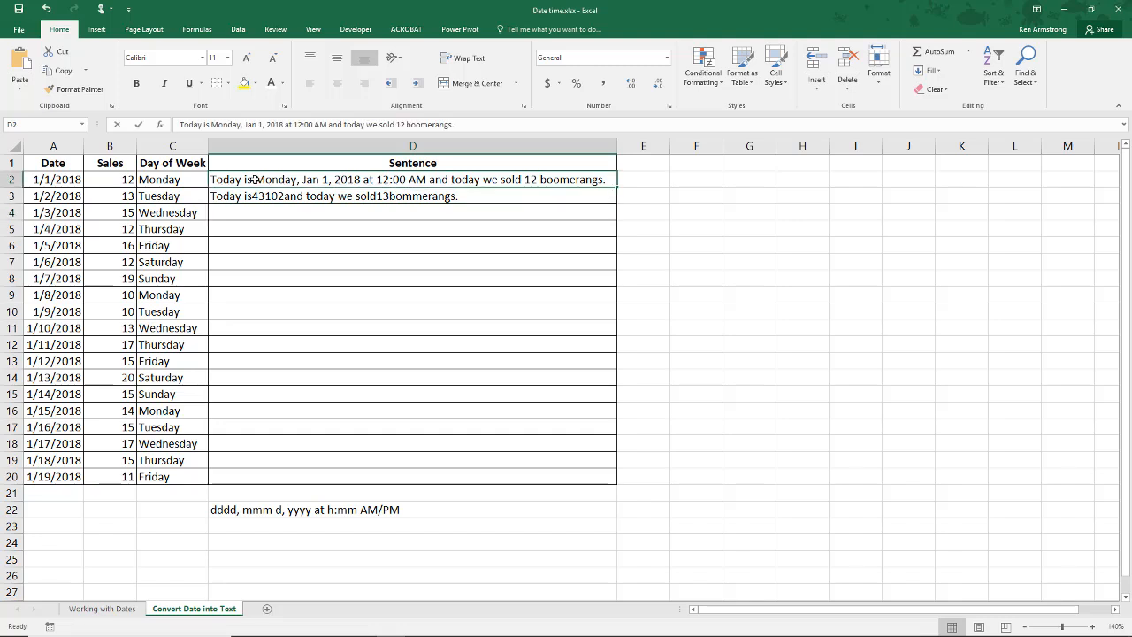
double_click(255, 179)
left_click_drag(254, 180, 426, 179)
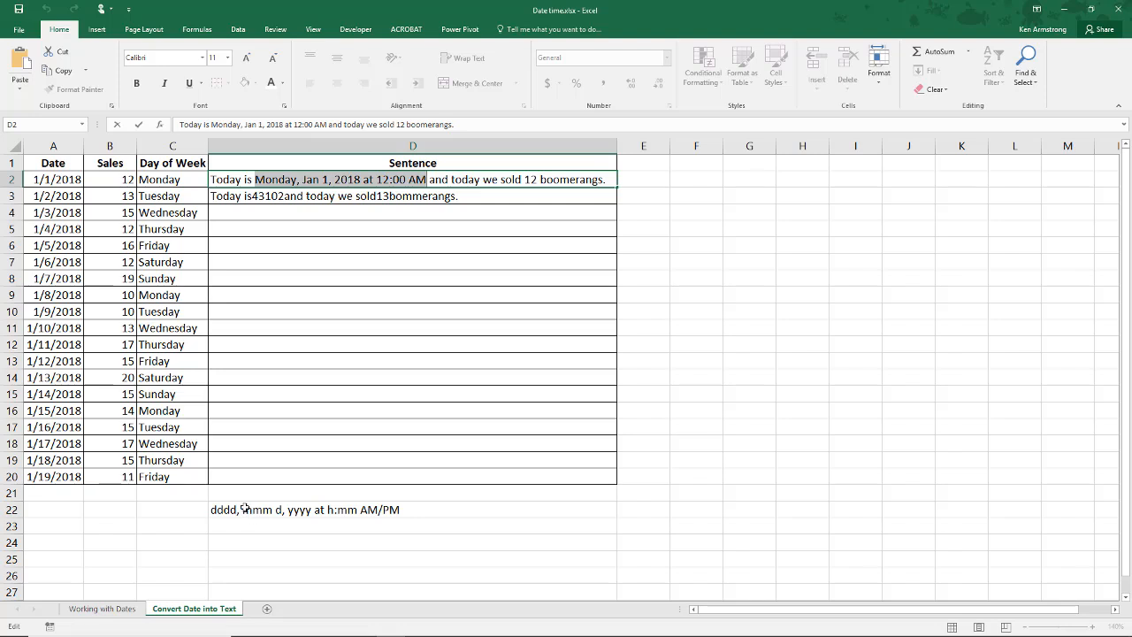
left_click(345, 511)
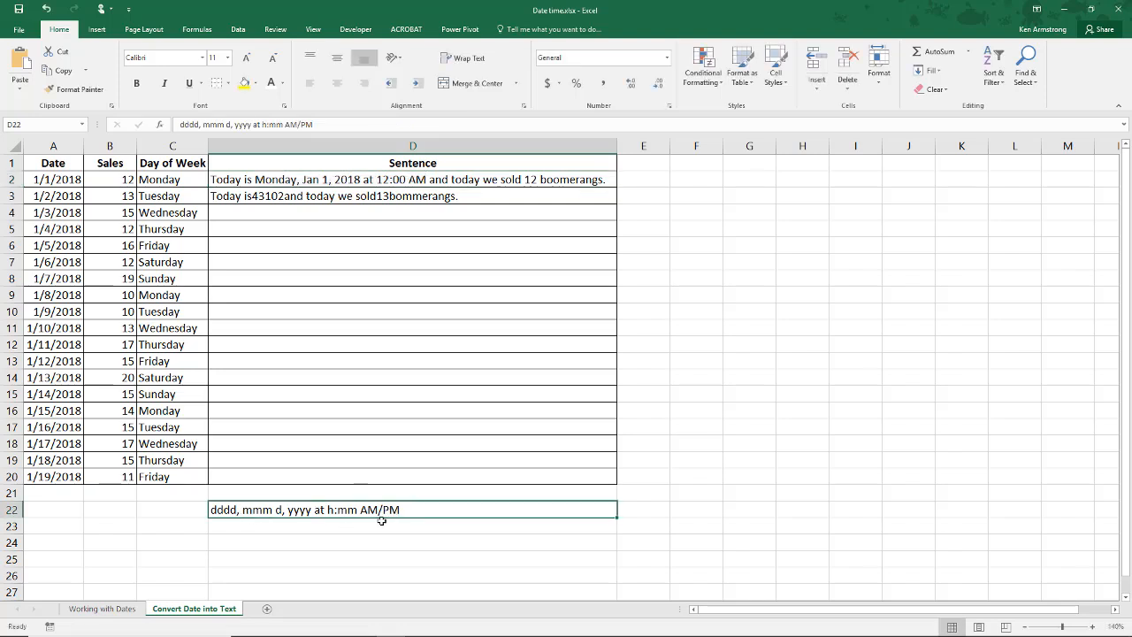
left_click(255, 195)
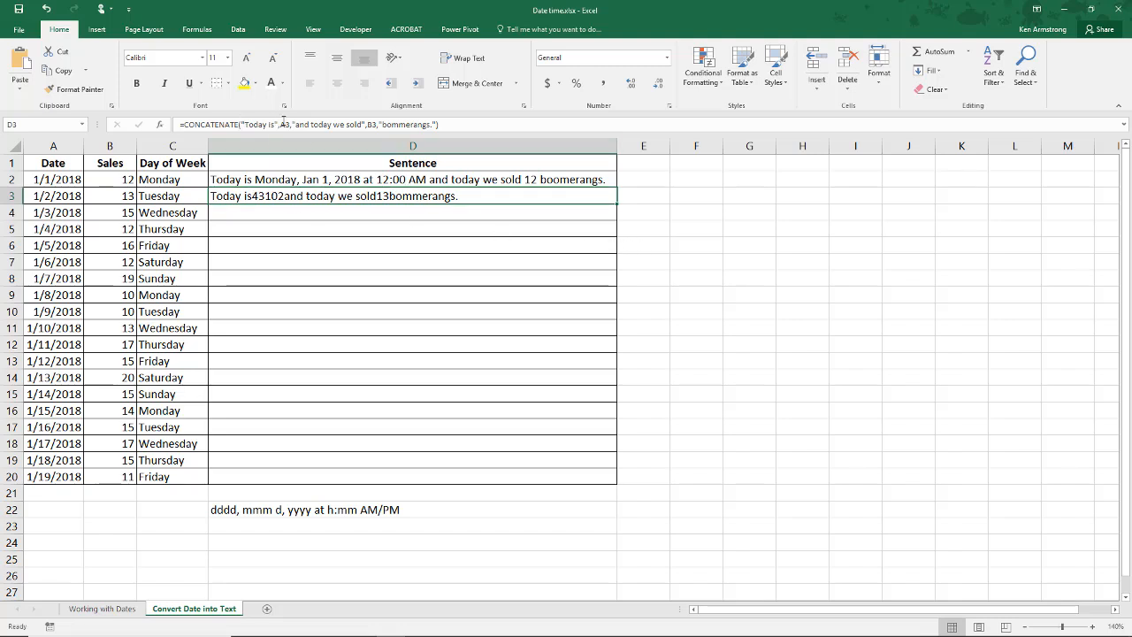
left_click(283, 124)
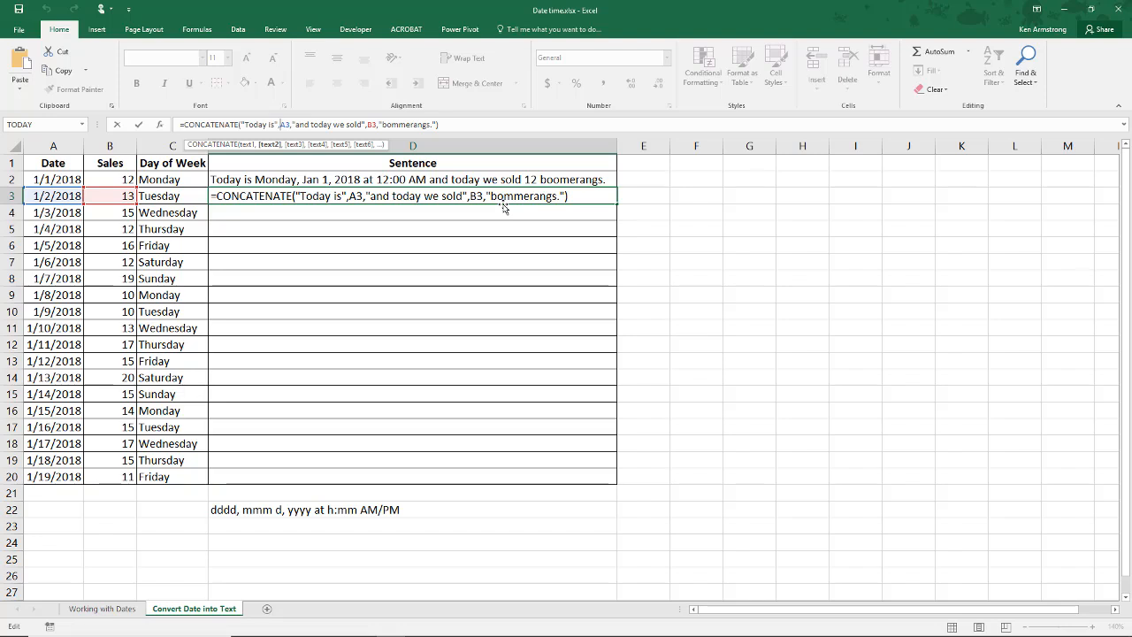
type("tex")
key("Tab")
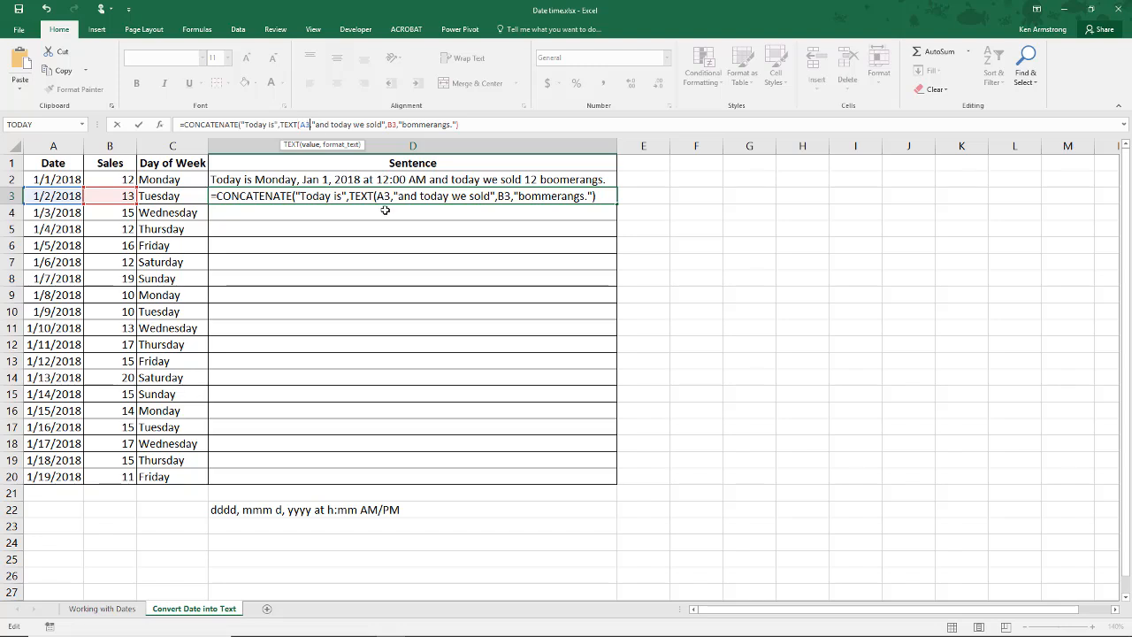
Step: Give the TEXT function in D3 the format code "dddd, mmm d, yyyy at h:mm AM/PM" and commit the formula
type(",")
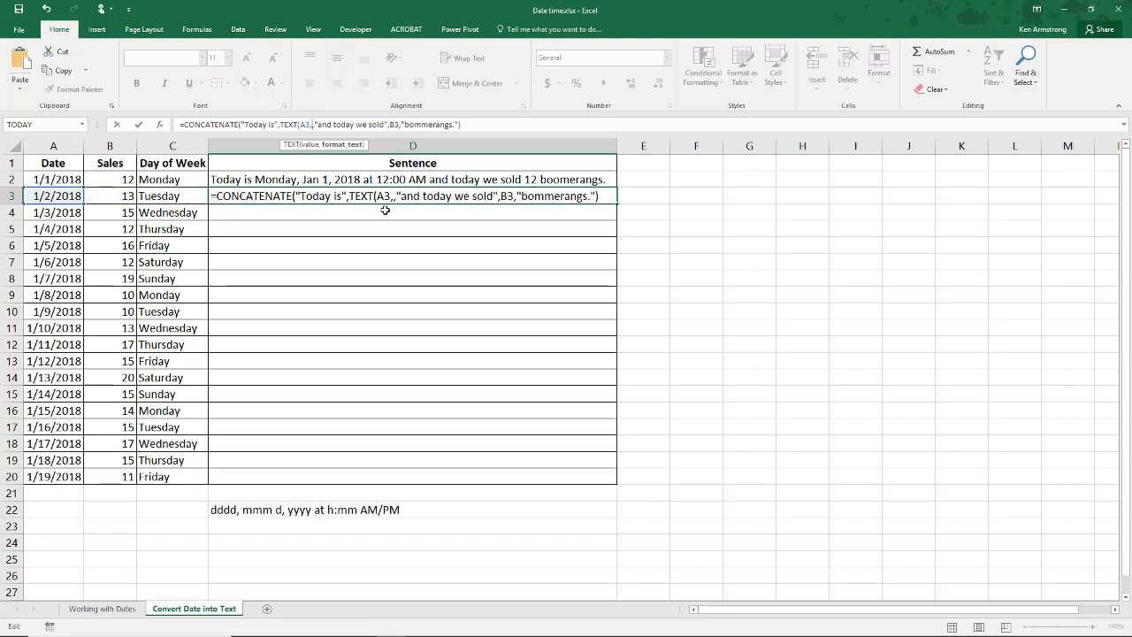
type("\"")
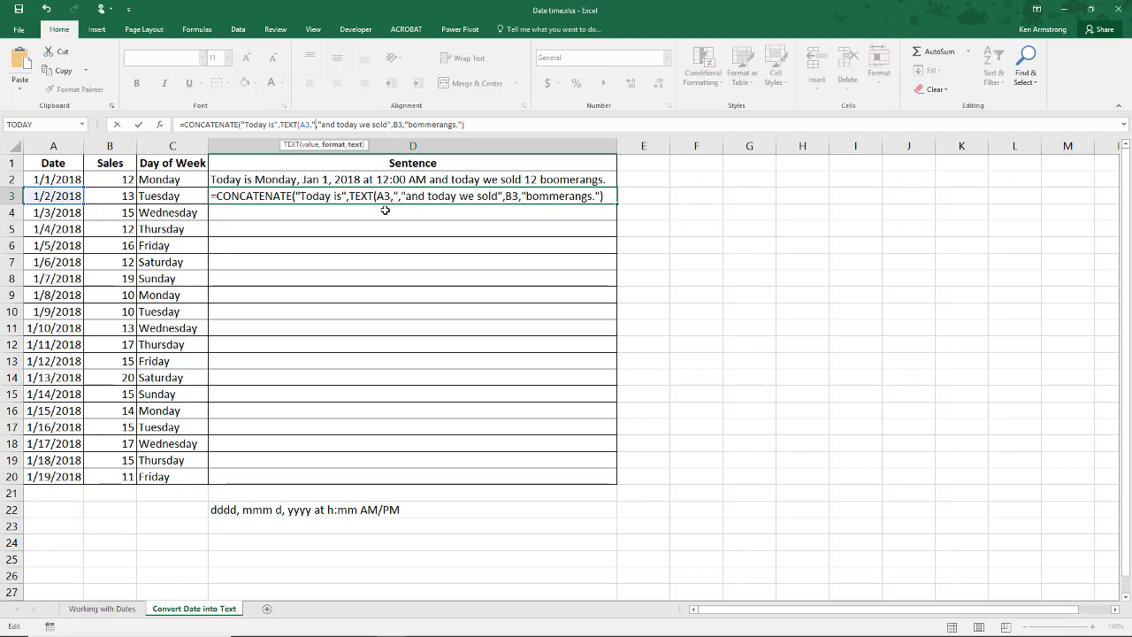
key("ctrl+v")
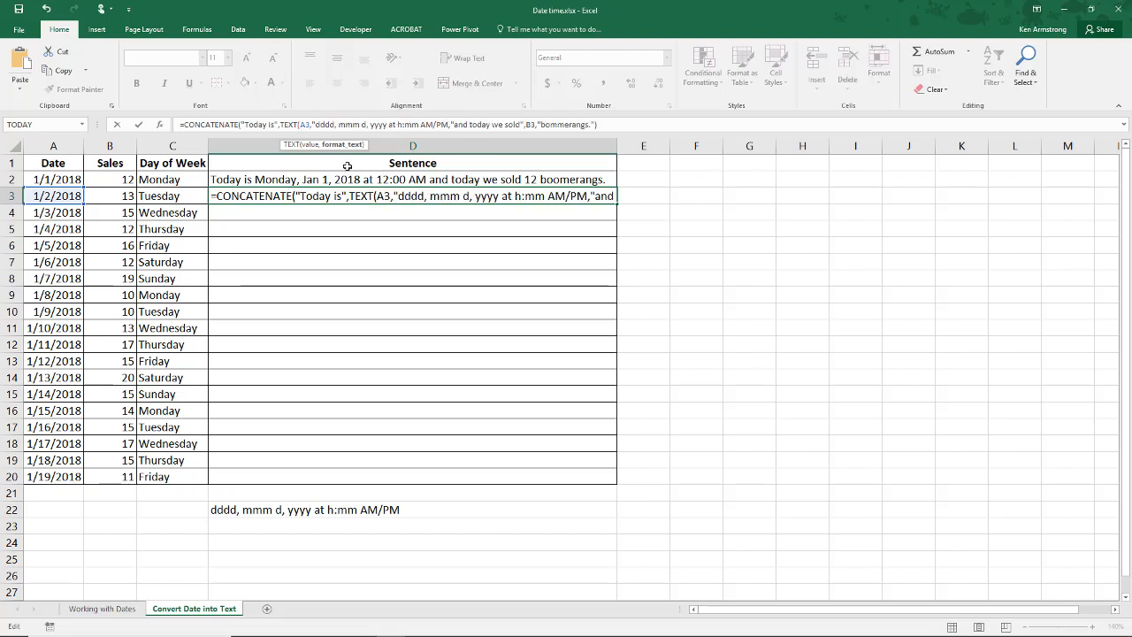
type("\")")
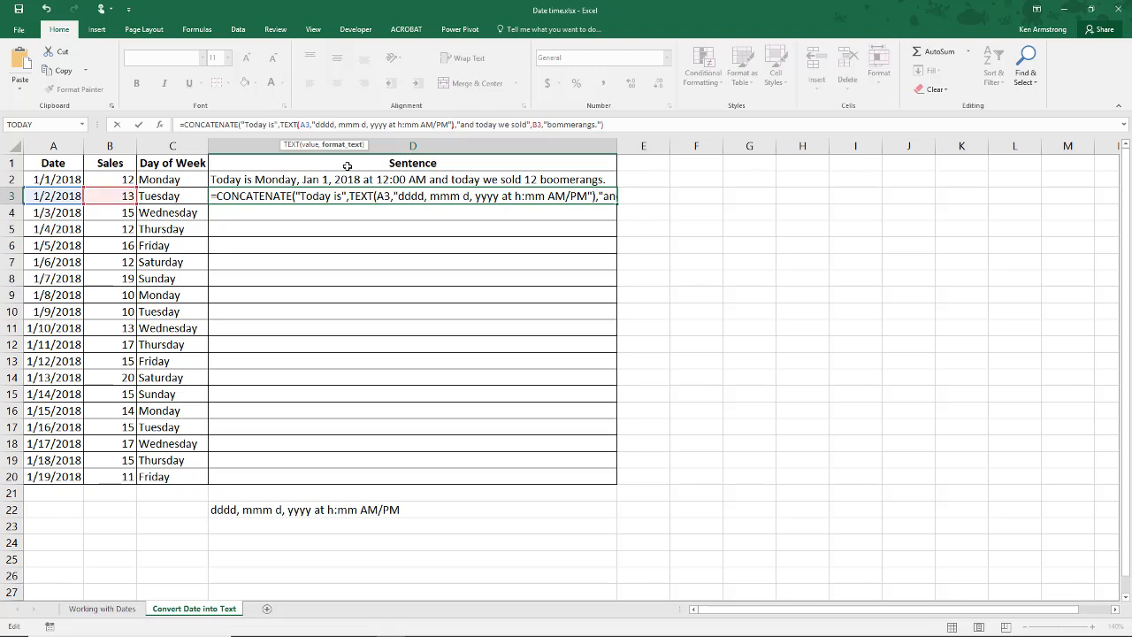
key("ctrl+Return")
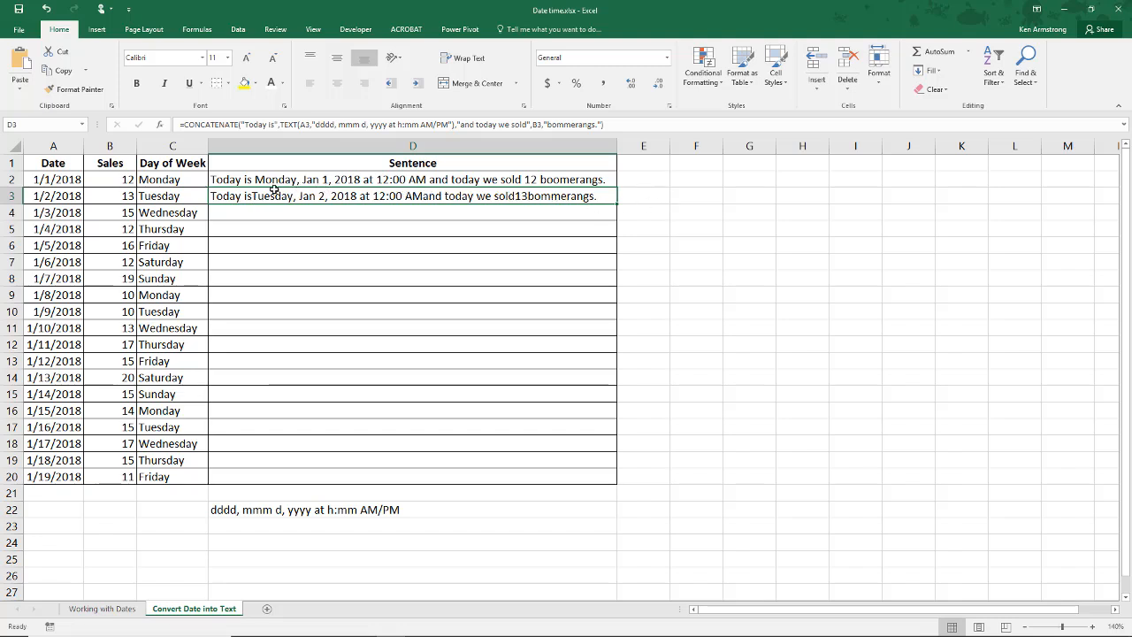
Step: Add the missing spaces in the D3 formula: after "Today is", on both sides of "and today we sold", and before "bommerangs."
left_click(274, 124)
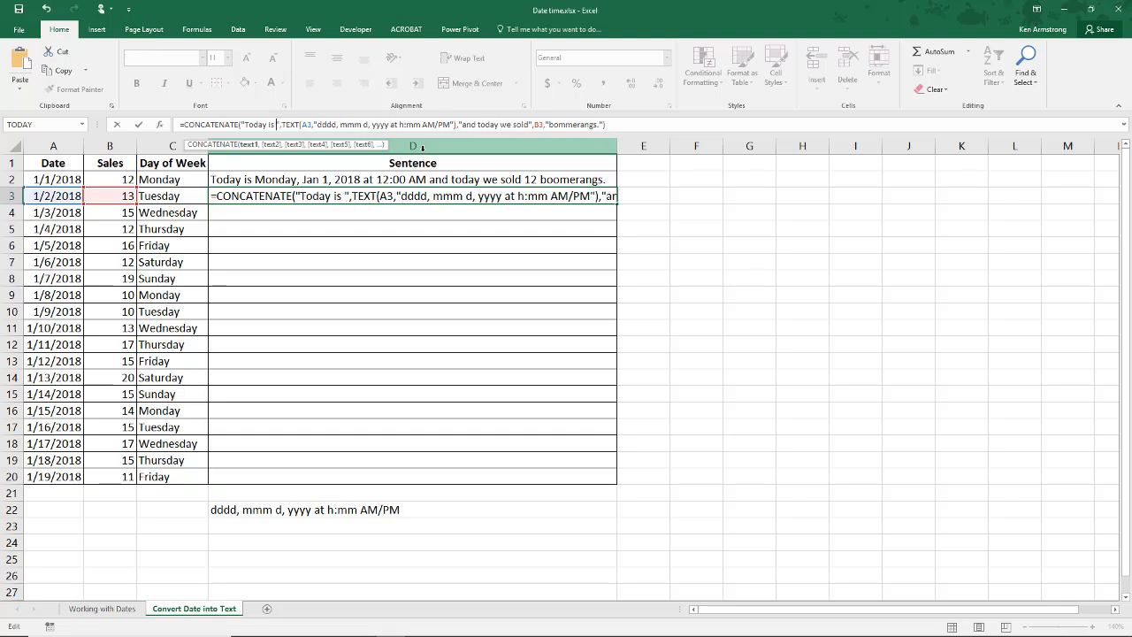
key("Return")
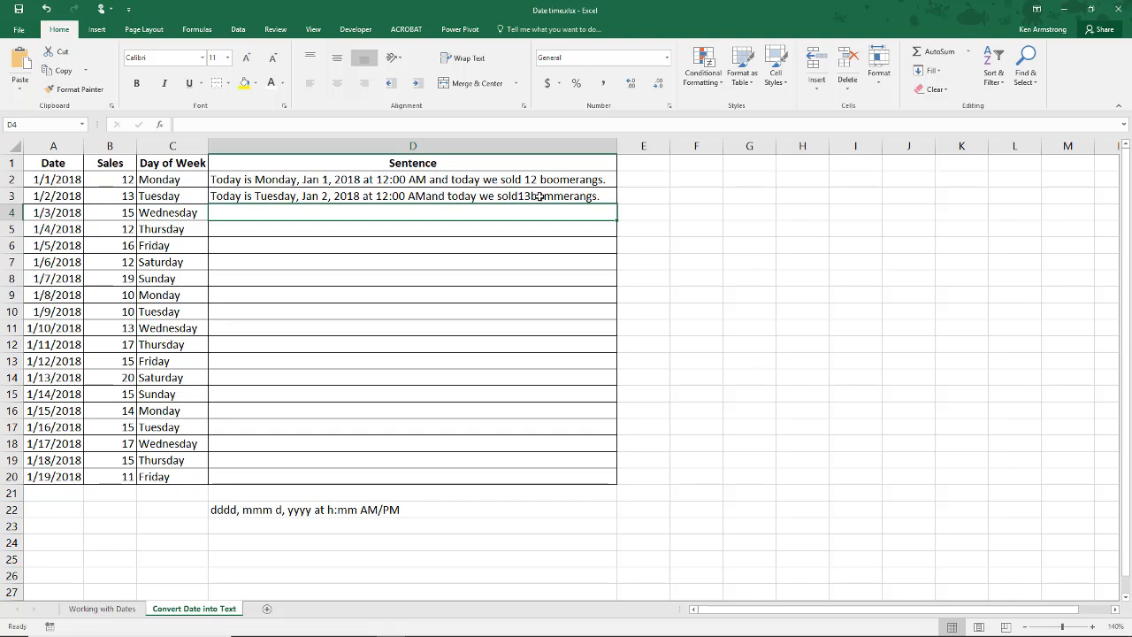
left_click(426, 195)
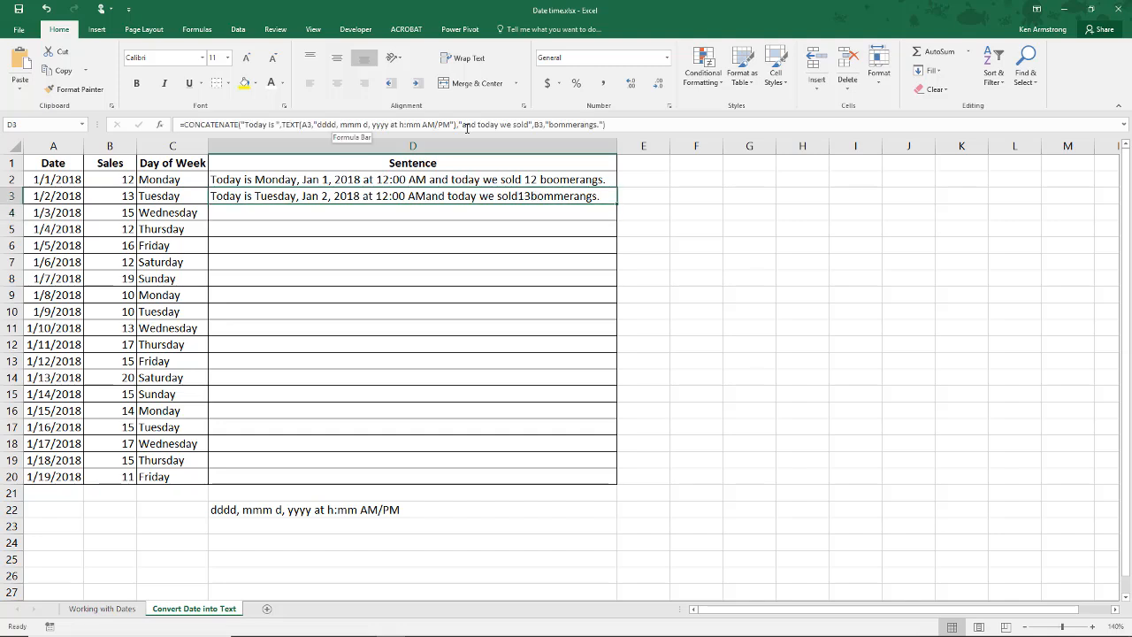
left_click(462, 125)
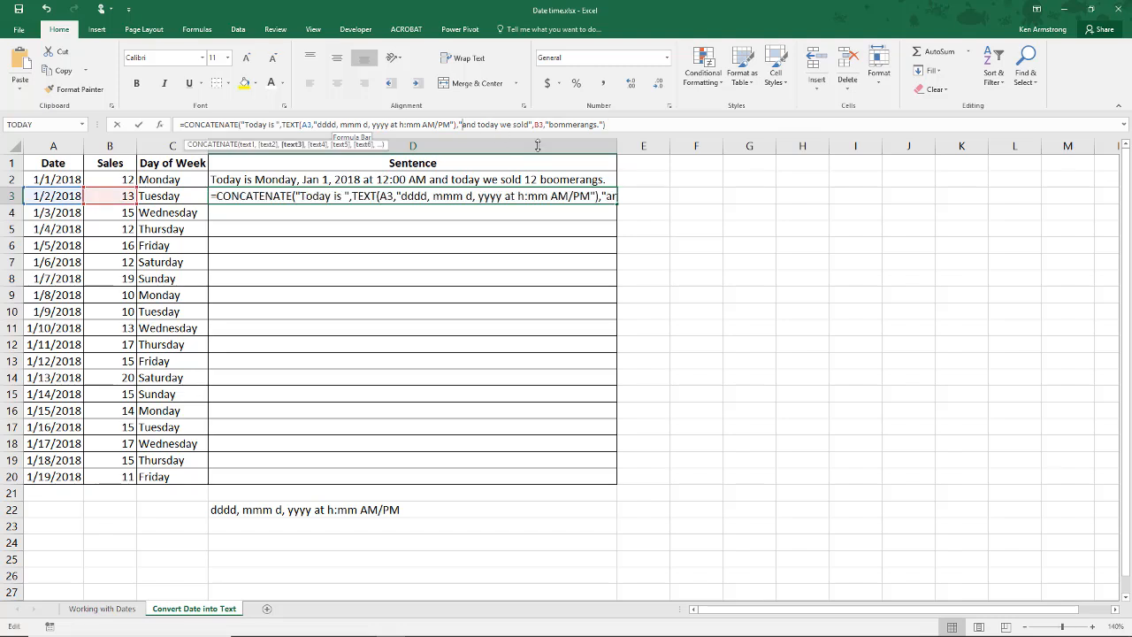
left_click(530, 124)
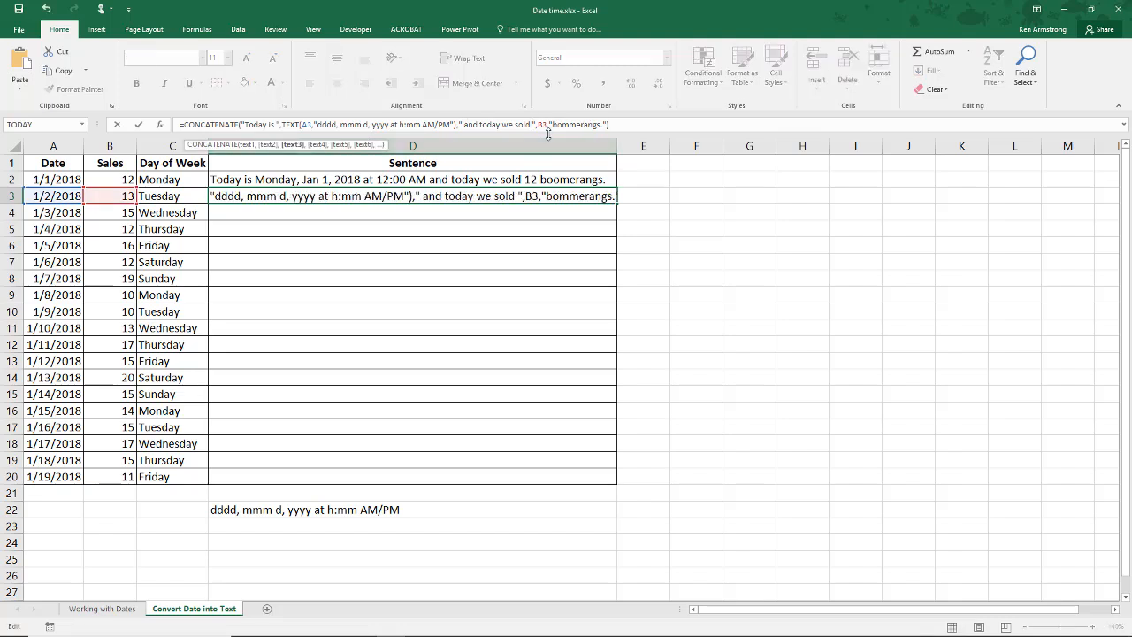
left_click(549, 124)
key("ctrl+Return")
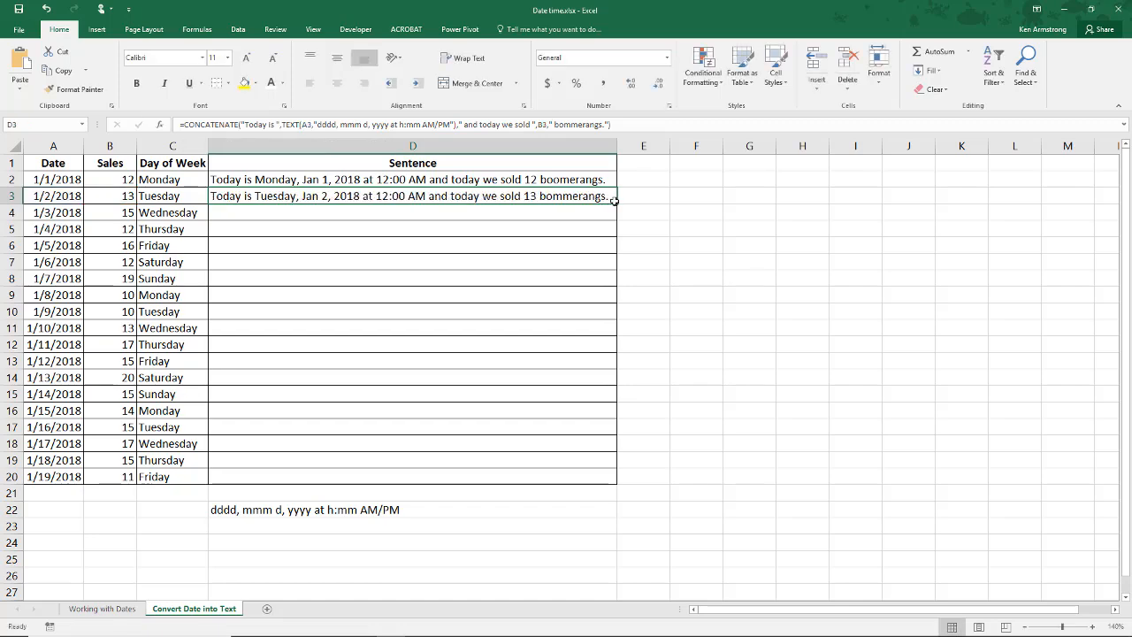
Step: Fill the D3 sentence formula down to D20 and up into D2, and autofit the Sentence column width
left_click_drag(617, 203, 624, 483)
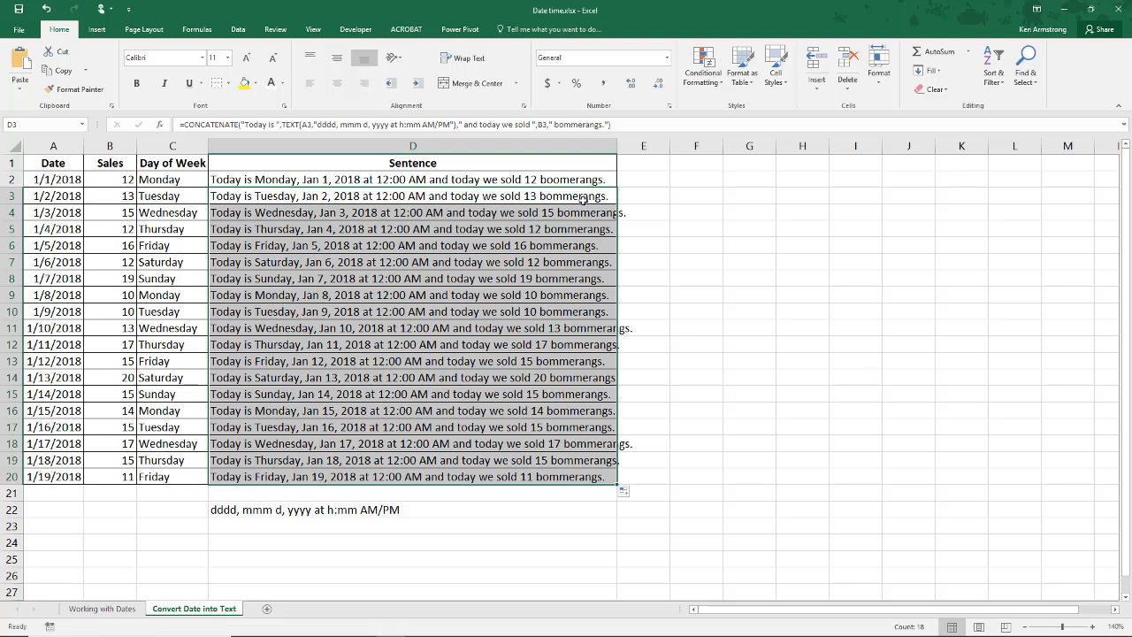
left_click(584, 199)
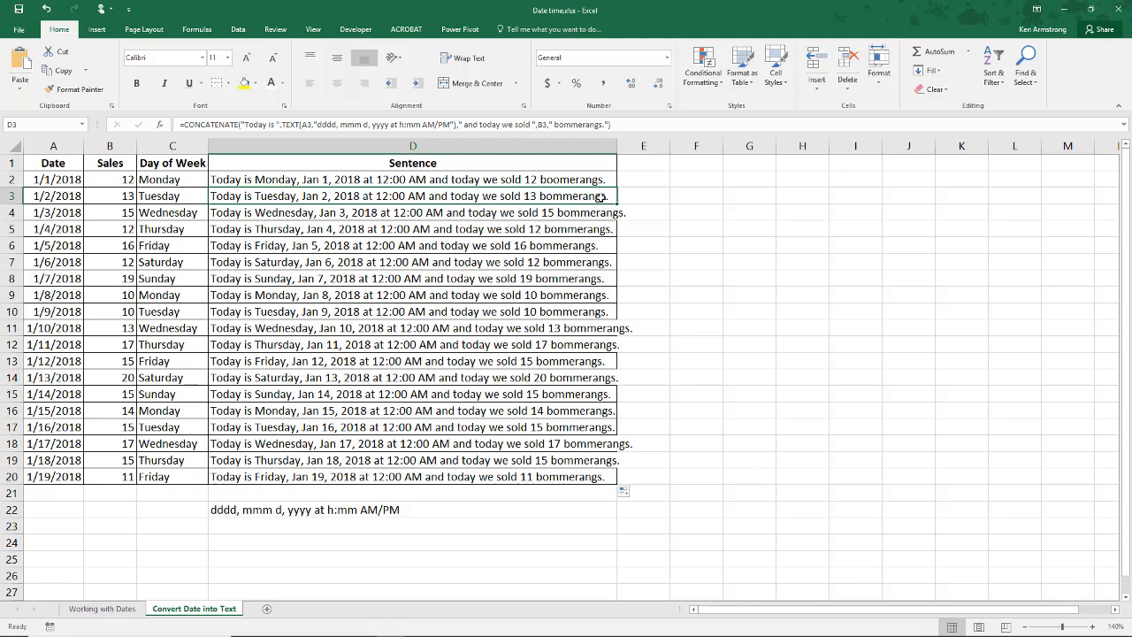
double_click(616, 146)
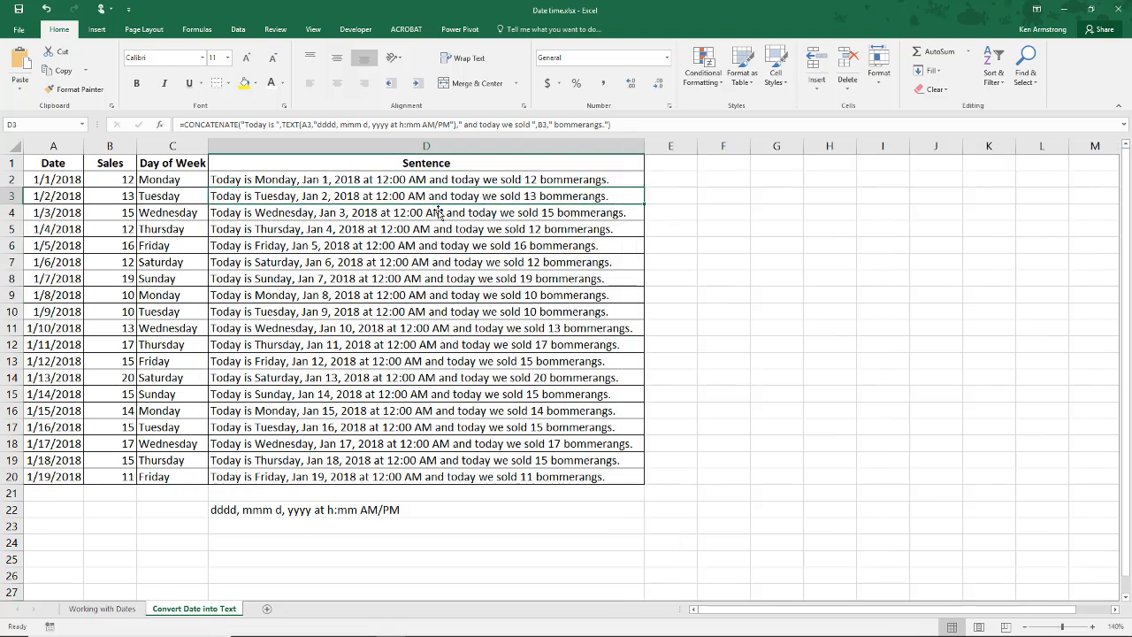
Step: Test the sentence formulas by changing the sales in B2 to 20 and in B7 to 15
left_click(120, 181)
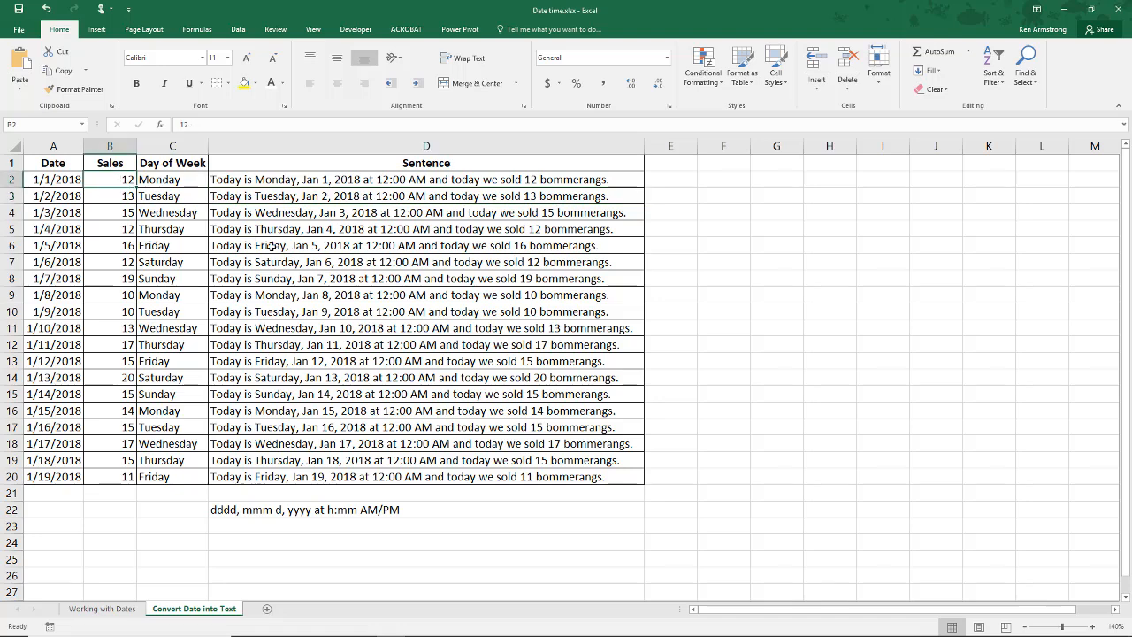
type("20")
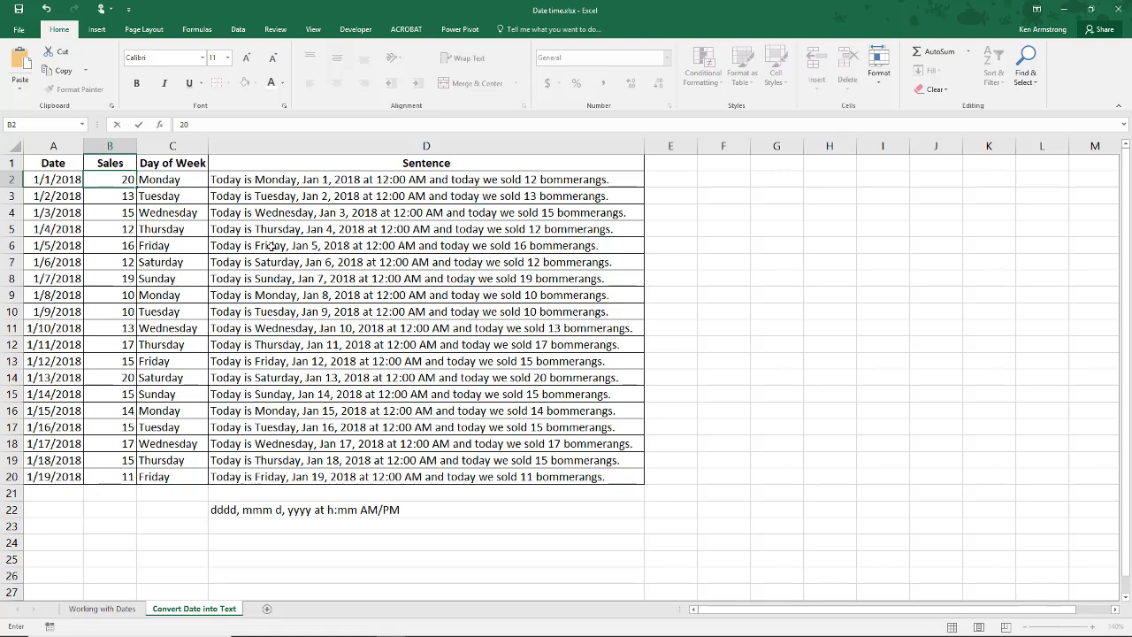
key("Return")
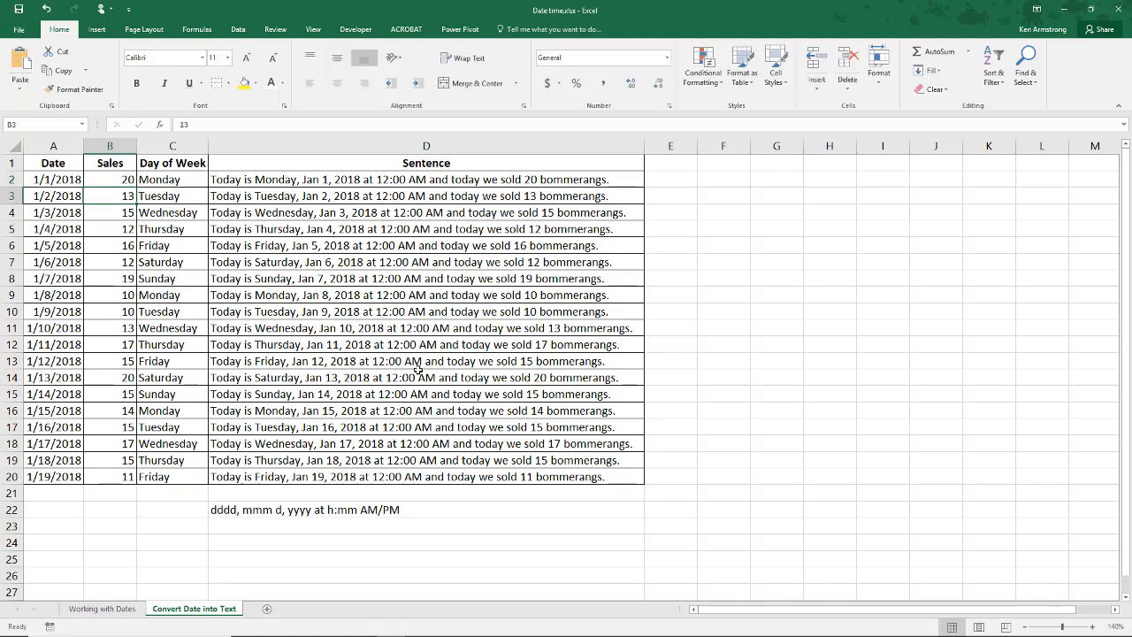
left_click(118, 266)
type("15")
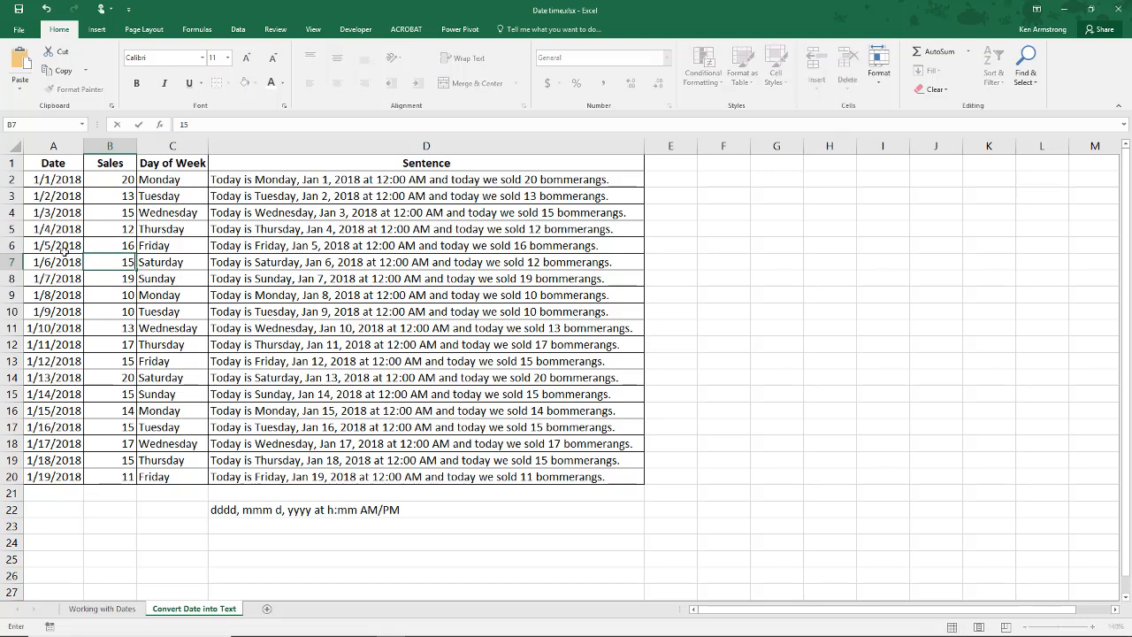
key("Return")
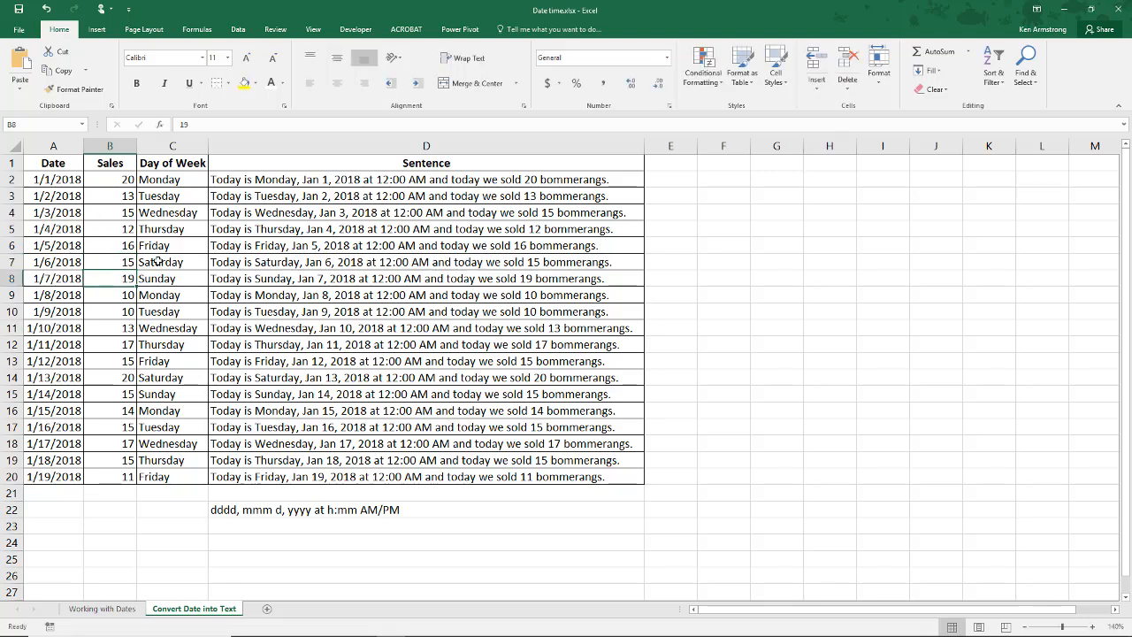